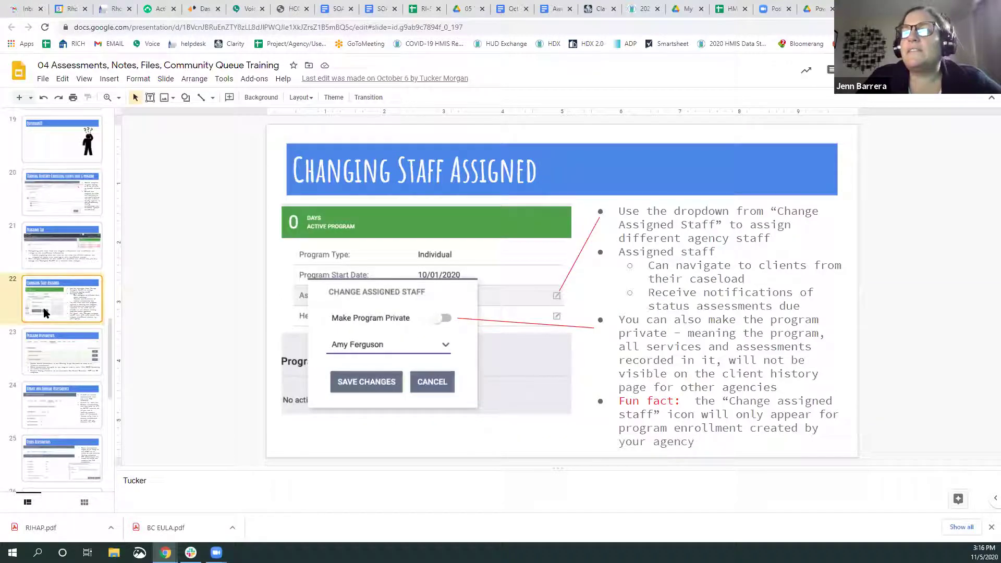
scroll(45, 312, "down", 3)
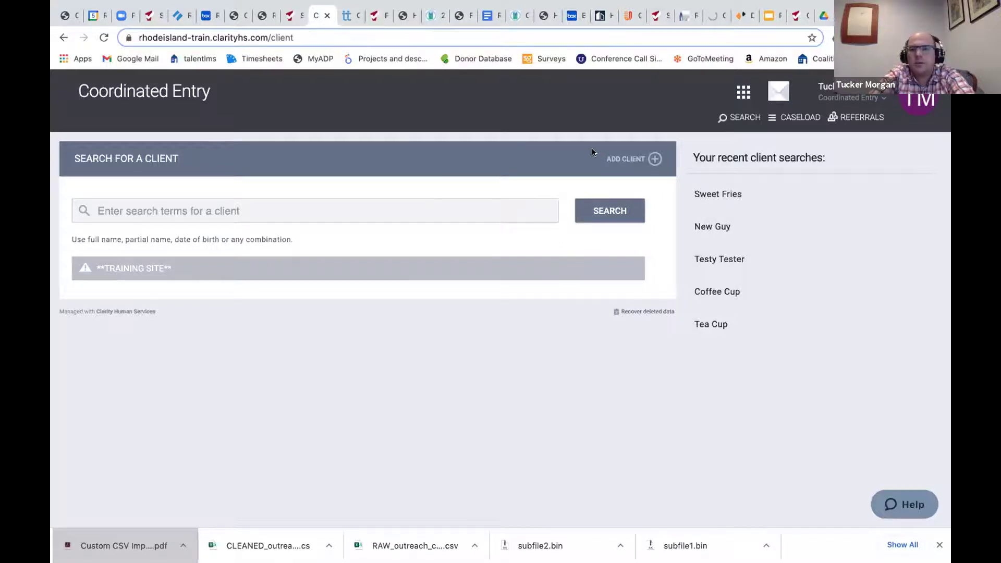
Step: Open the fourth client in the recent client searches and display that client's programs
left_click(754, 291)
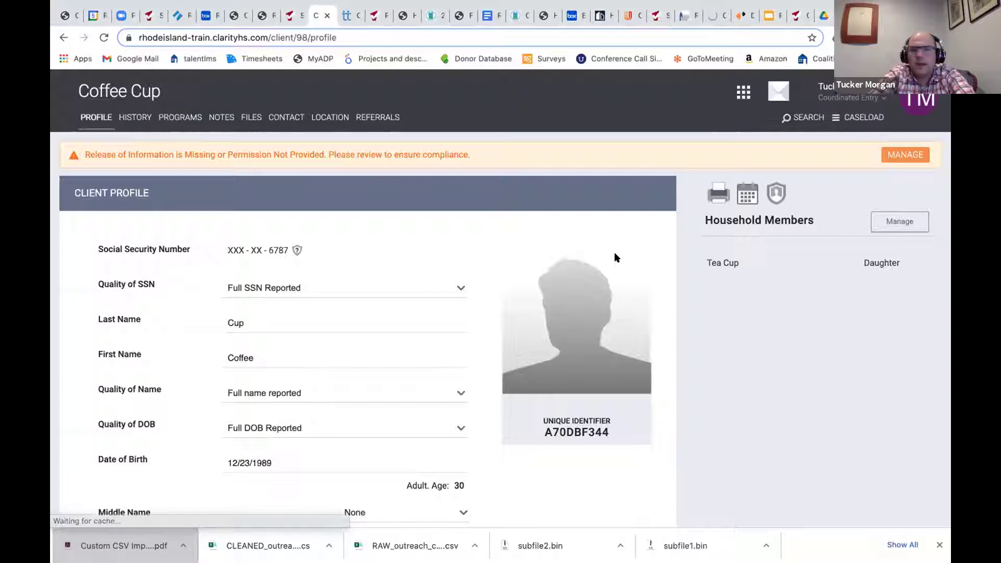
scroll(536, 262, "down", 5)
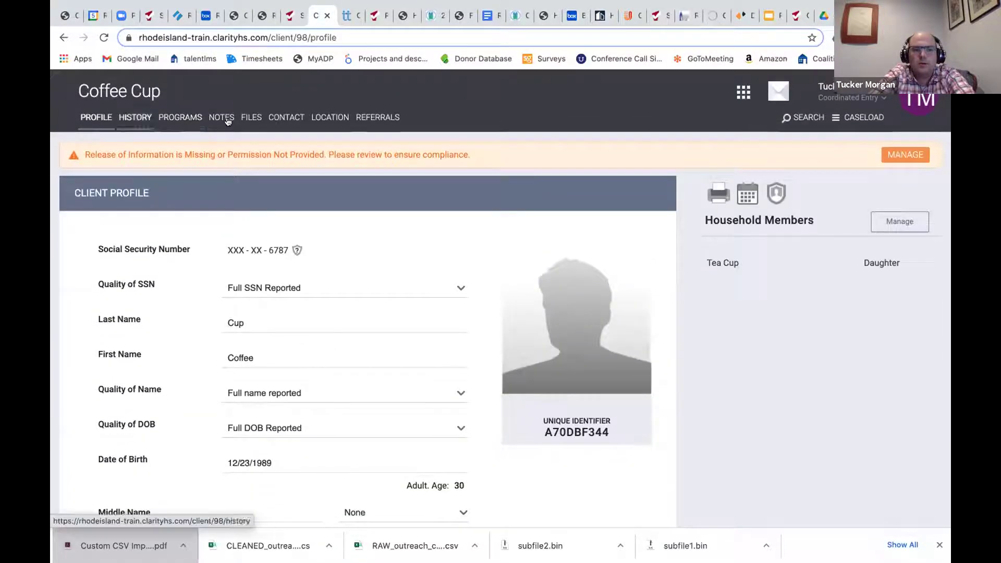
left_click(182, 118)
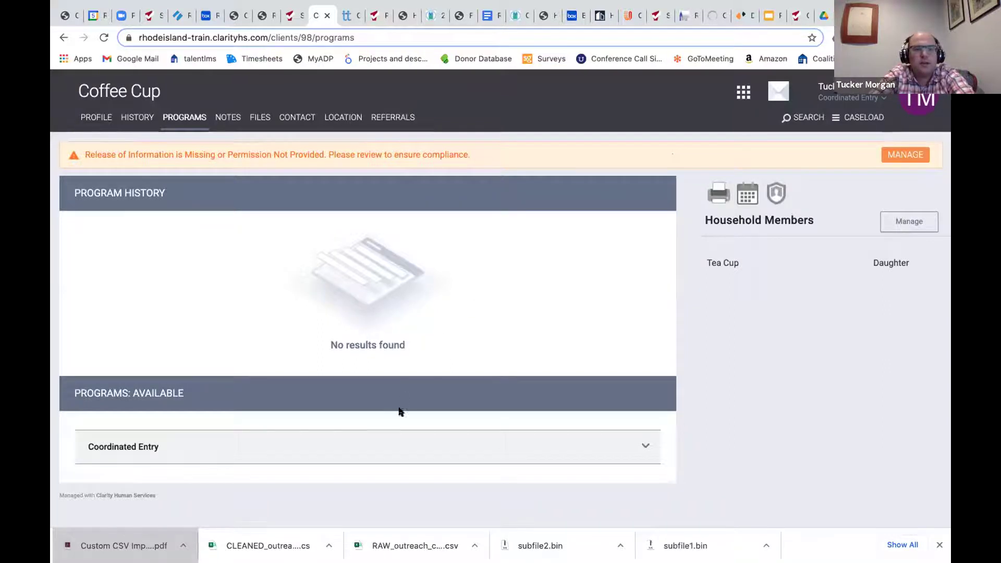
Step: Expand the available Coordinated Entry program and review its client and referral charts, funding source and group member options
left_click(124, 450)
scroll(346, 358, "down", 4)
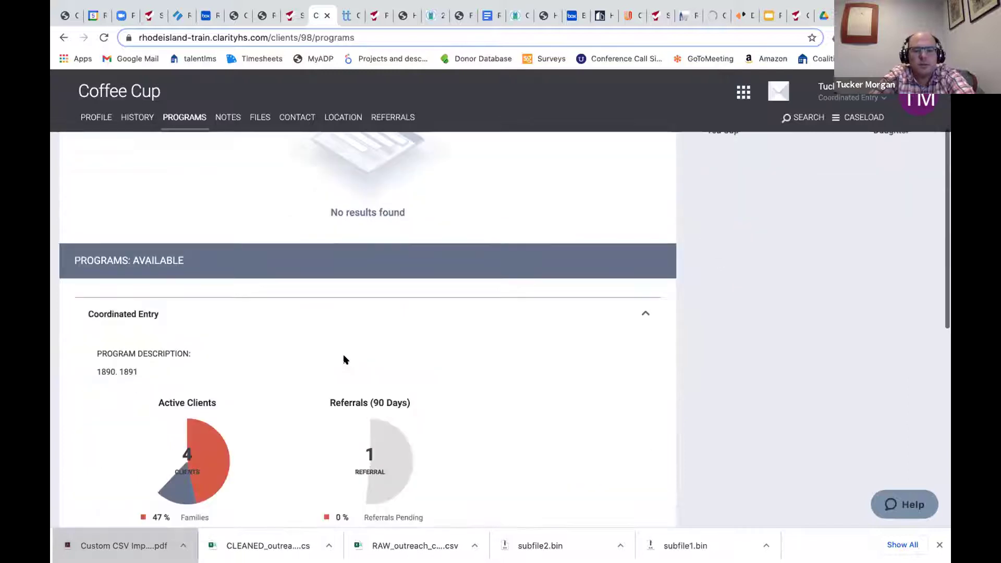
scroll(343, 359, "down", 7)
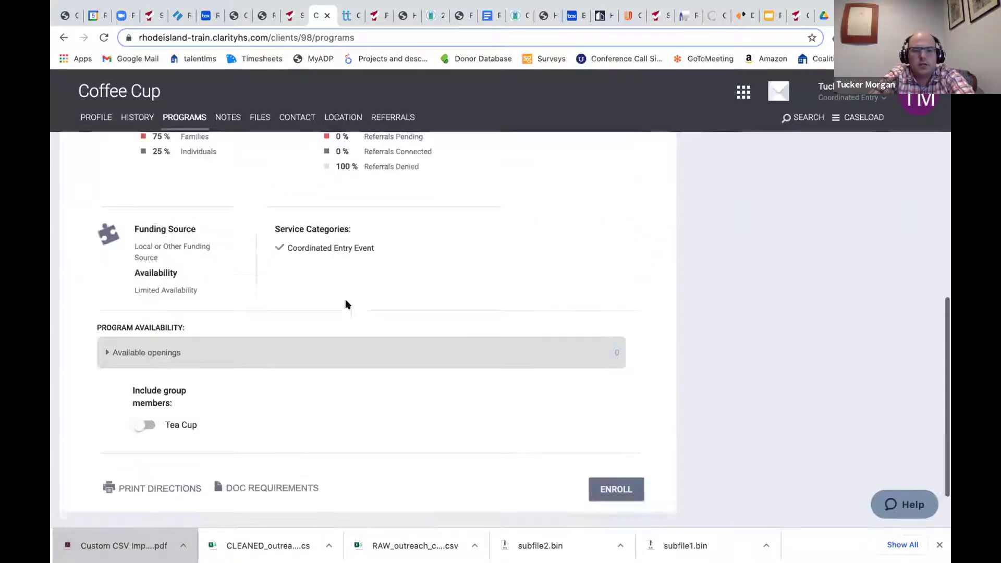
scroll(219, 323, "up", 7)
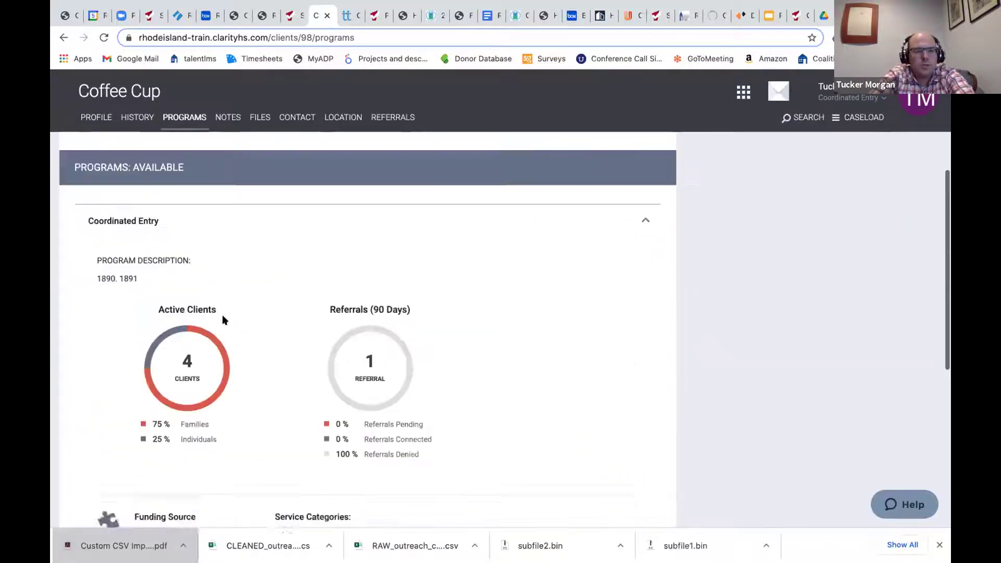
scroll(223, 336, "down", 6)
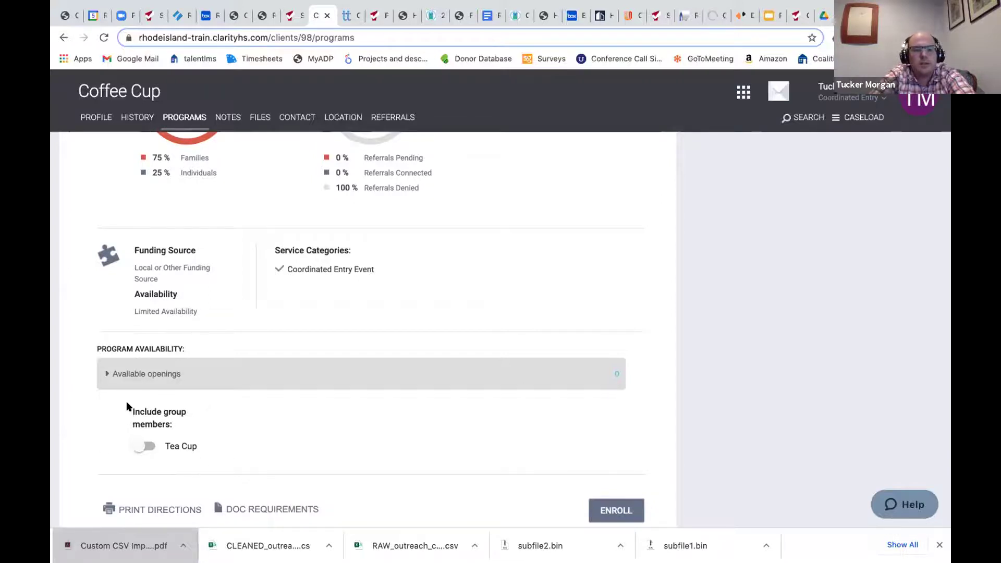
Step: Include the listed household member in the Coordinated Entry program and start the group enrollment
left_click(147, 447)
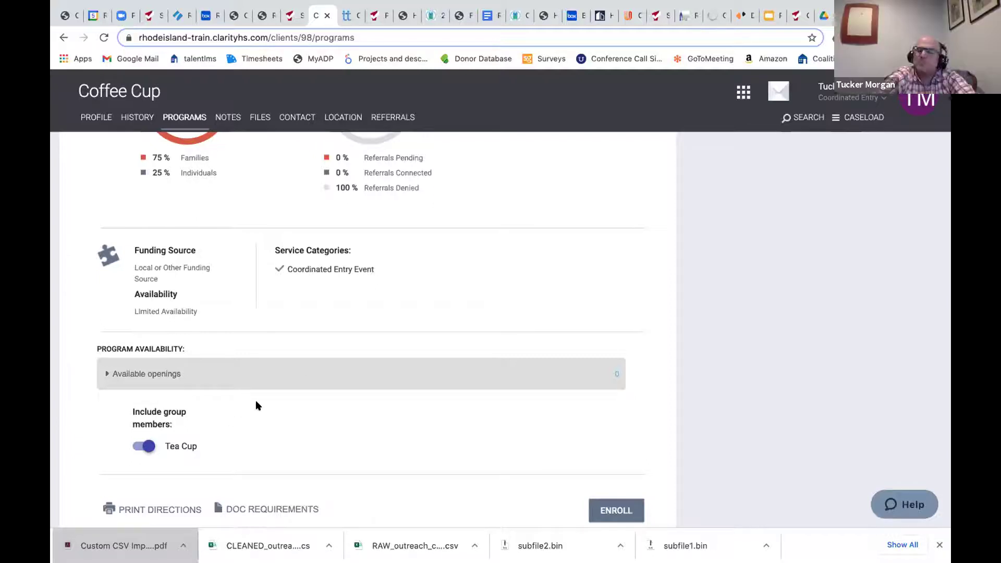
scroll(509, 384, "down", 1)
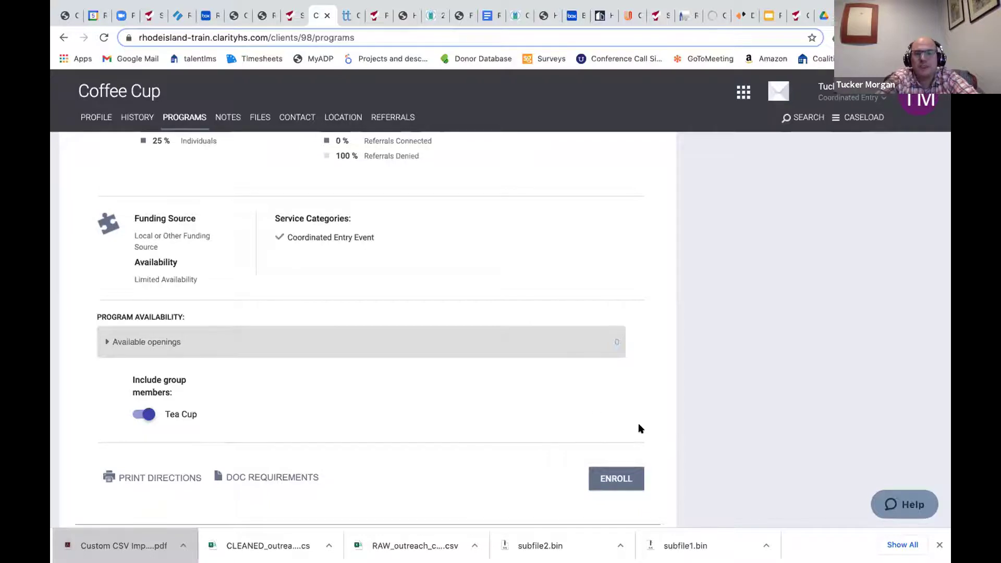
left_click(617, 479)
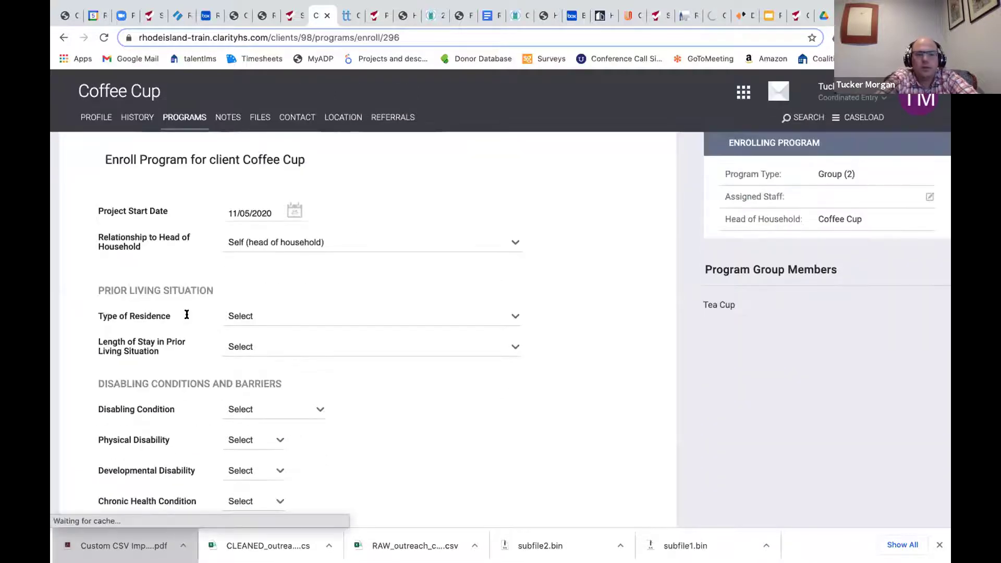
Step: Set the Type of Residence to Place not meant for habitation and the Length of Stay to Two to six nights
scroll(186, 315, "down", 2)
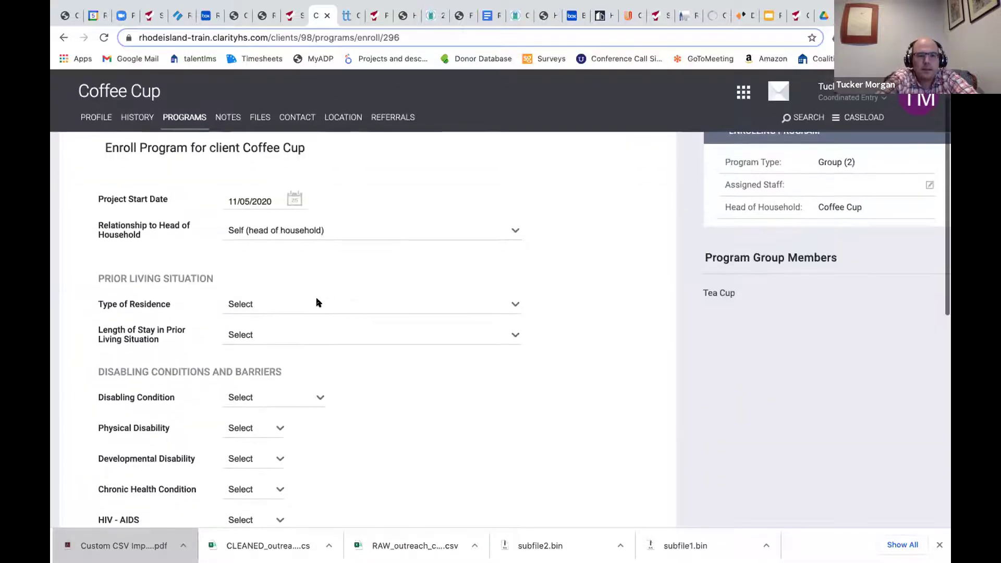
left_click(315, 304)
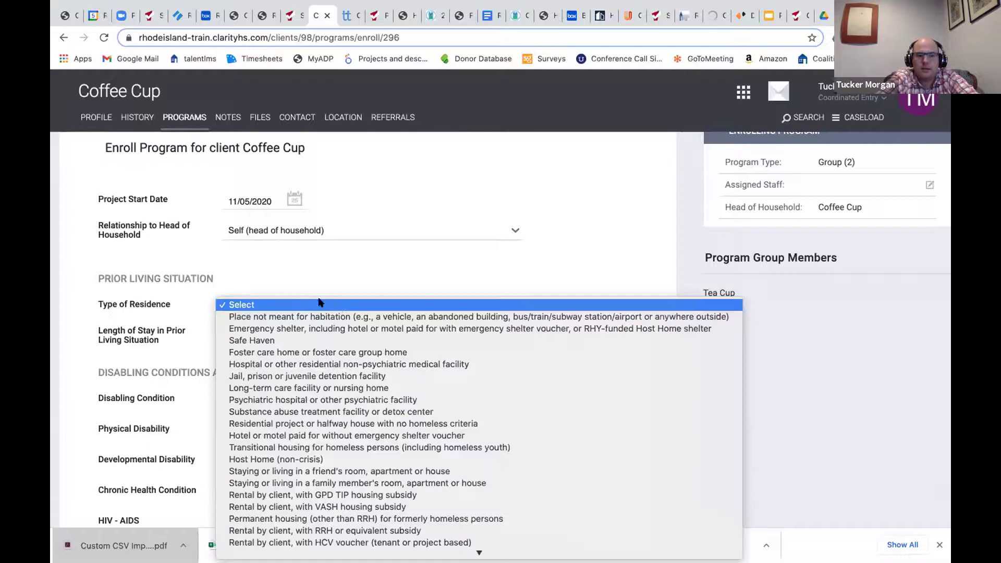
left_click(345, 316)
left_click(275, 335)
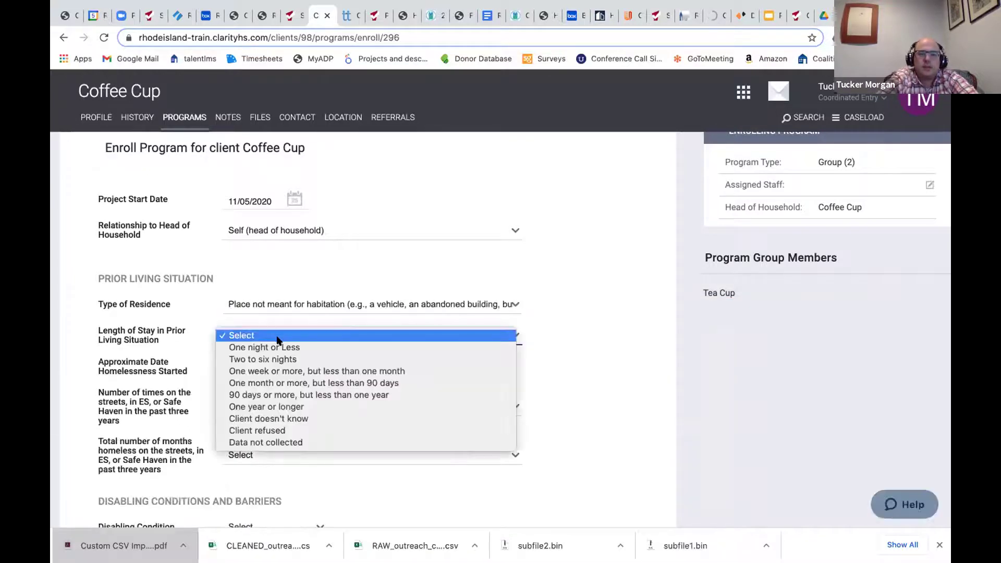
left_click(263, 360)
Step: Fill in the homelessness history: started 11/02/2020, One Time in the past three years, total One month (this time is the first month)
left_click(239, 366)
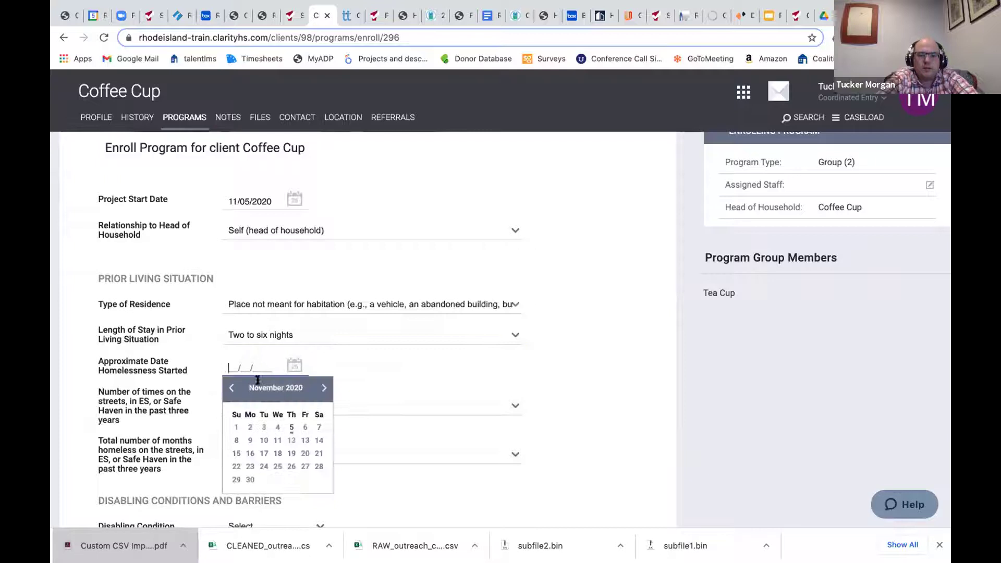
left_click(254, 427)
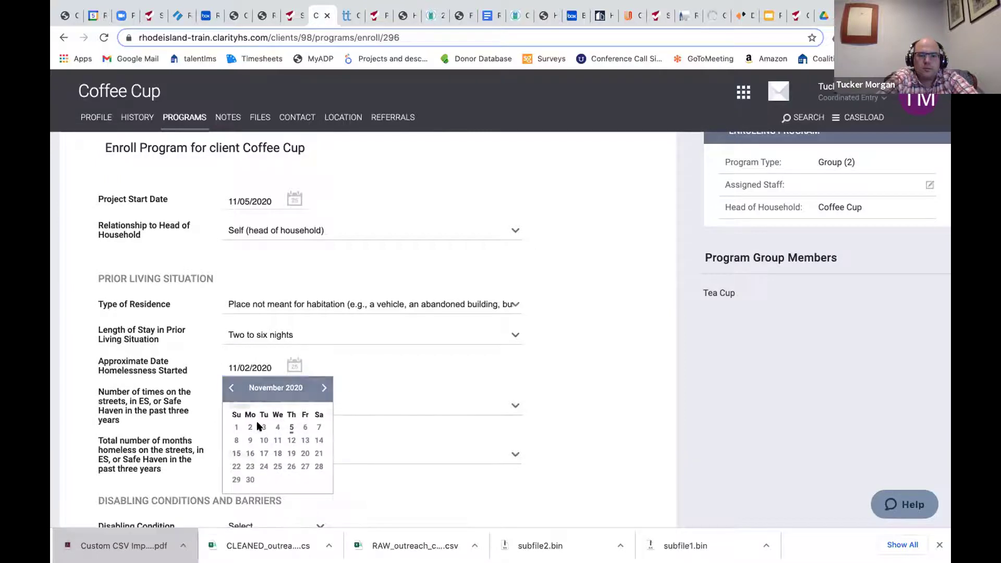
left_click(246, 405)
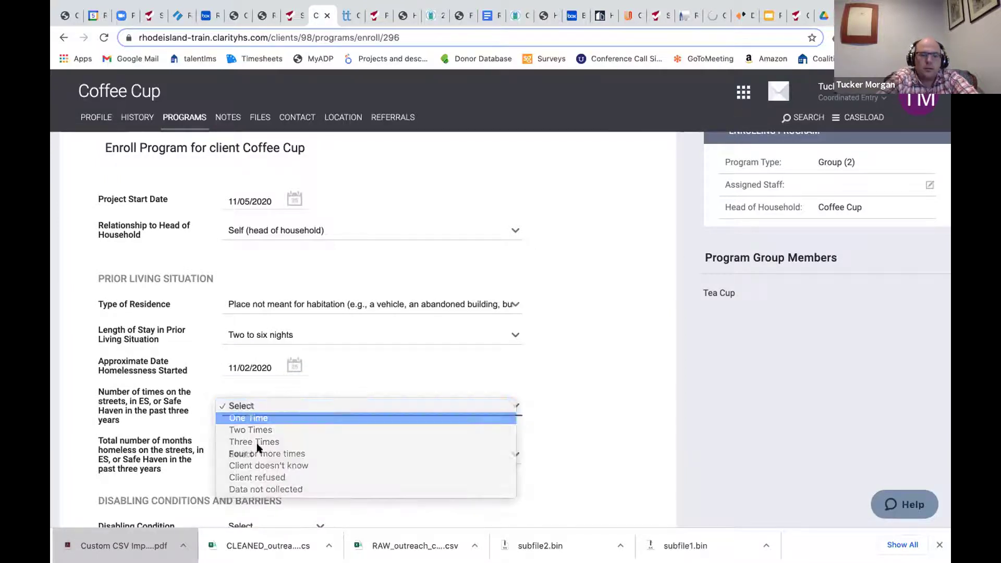
key("Return")
key("Tab")
key("space")
key("Down")
key("Return")
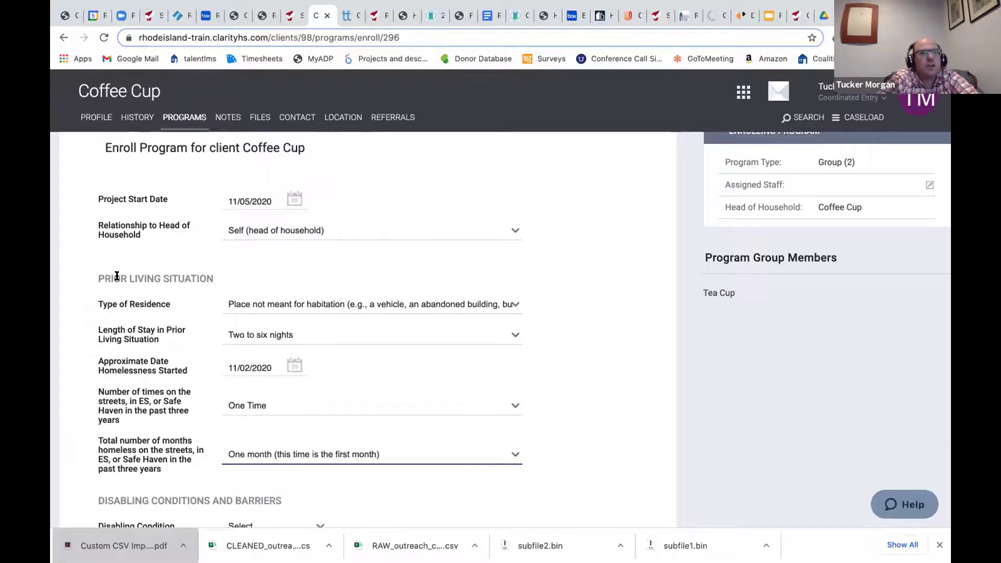
Step: Review the completed Prior Living Situation answers and the disabling condition questions that follow them
scroll(107, 280, "down", 2)
scroll(127, 269, "down", 4)
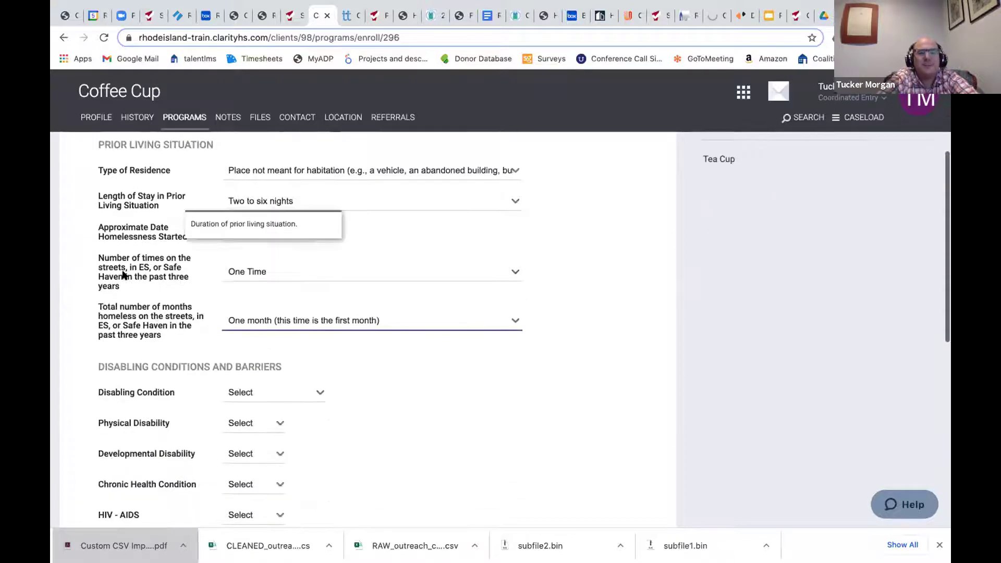
scroll(136, 262, "down", 1)
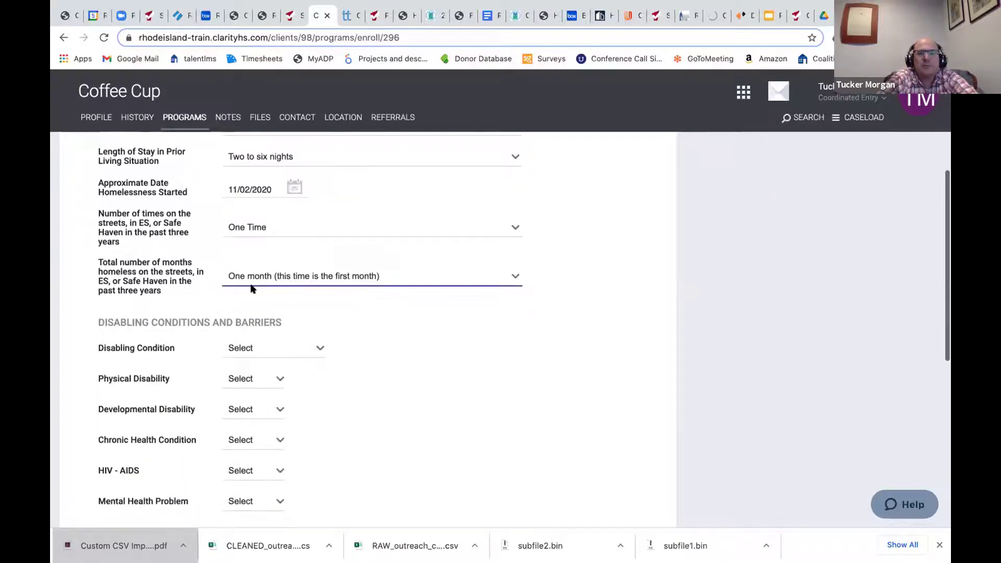
scroll(262, 337, "down", 1)
left_click(260, 337)
left_click(298, 304)
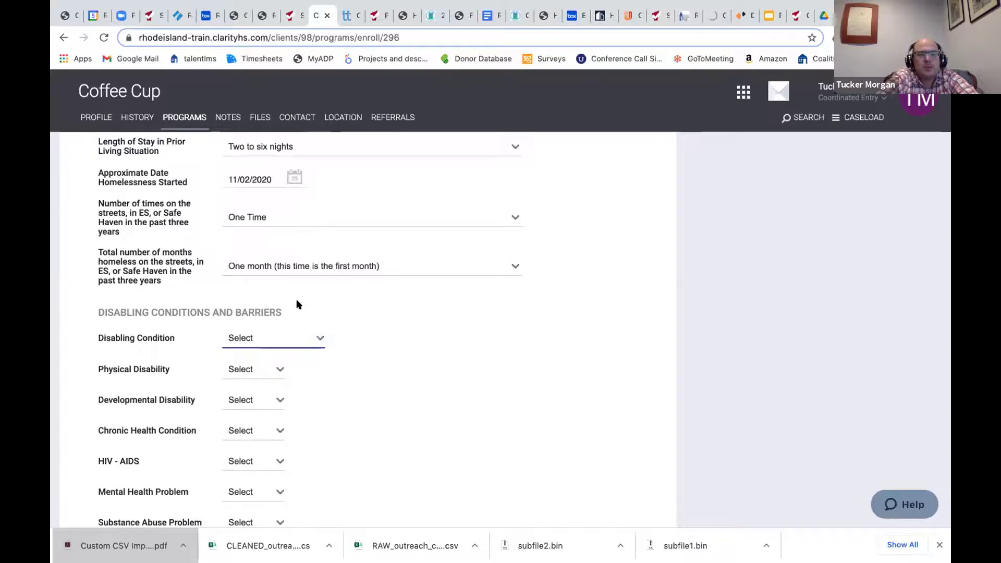
scroll(458, 212, "up", 3)
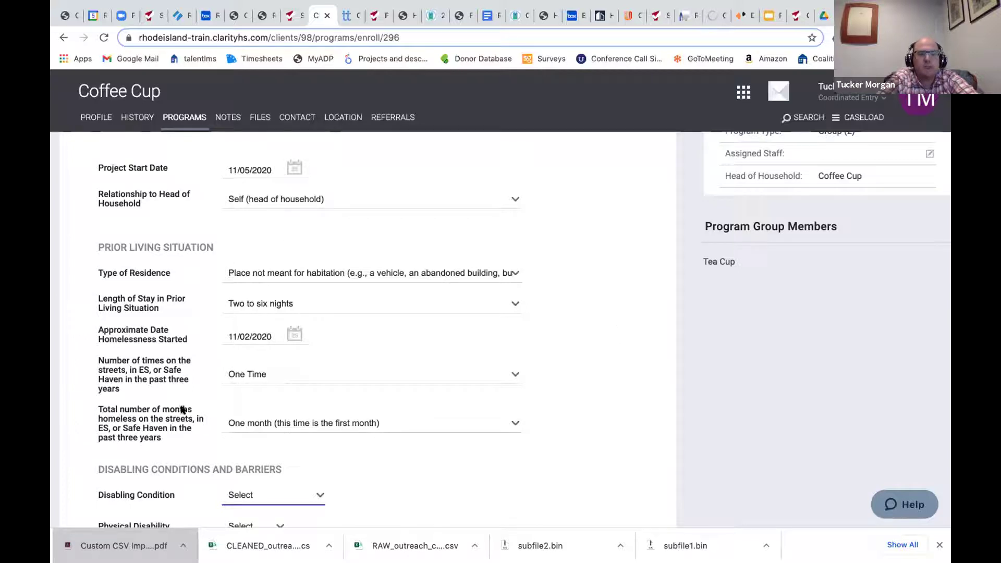
scroll(566, 320, "down", 1)
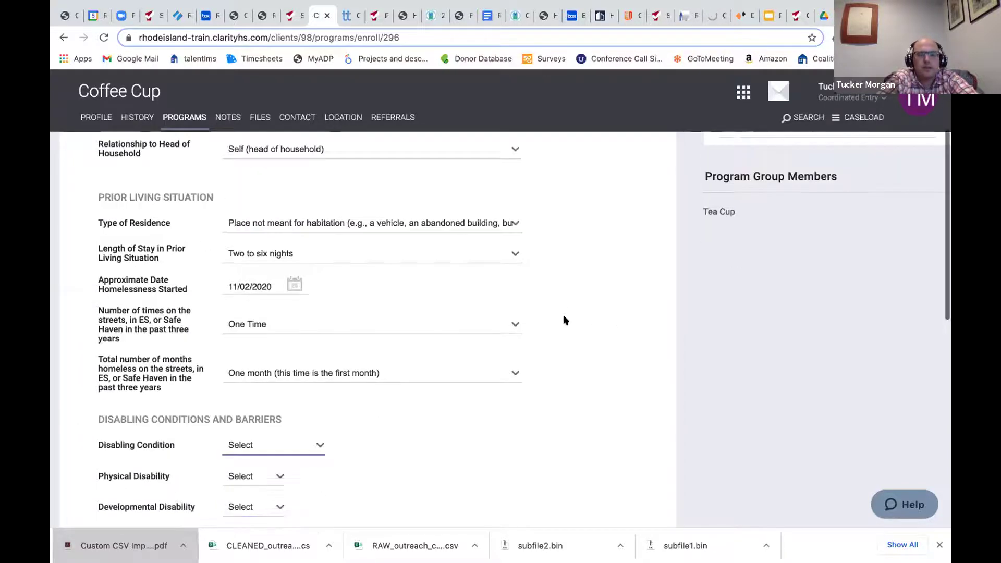
scroll(566, 320, "down", 5)
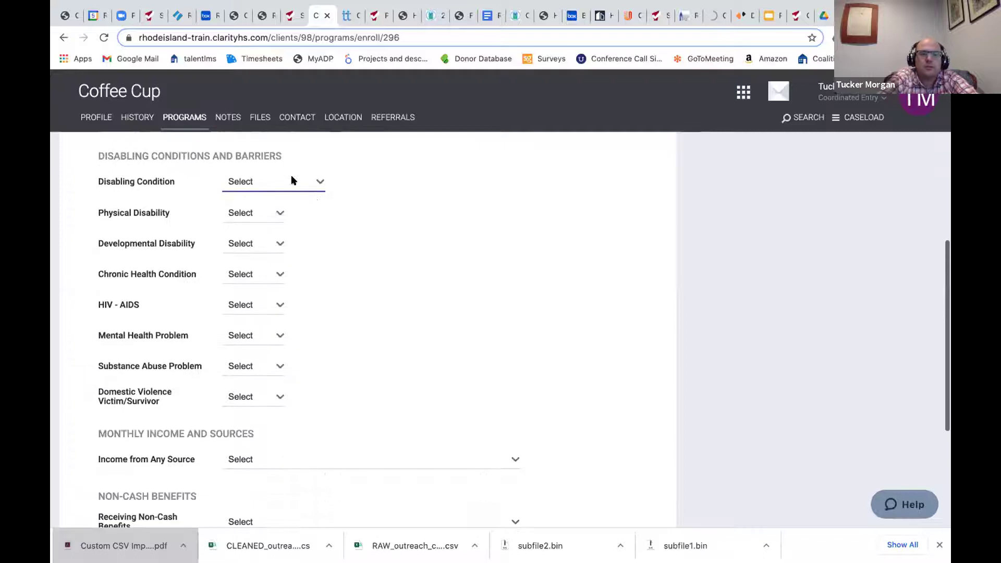
Step: Answer No to the disabling conditions and barriers questions, from Disabling Condition through Domestic Violence Victim/Survivor
left_click(291, 181)
left_click(290, 193)
left_click(256, 210)
left_click(255, 225)
key("Tab")
key("n")
key("Tab")
key("n")
key("Tab")
key("n")
key("Tab")
key("n")
key("Tab")
key("n")
key("Tab")
key("n")
Step: Answer No to both Income from Any Source and Receiving Non-Cash Benefits
key("Tab")
key("n")
key("Tab")
key("n")
key("Tab")
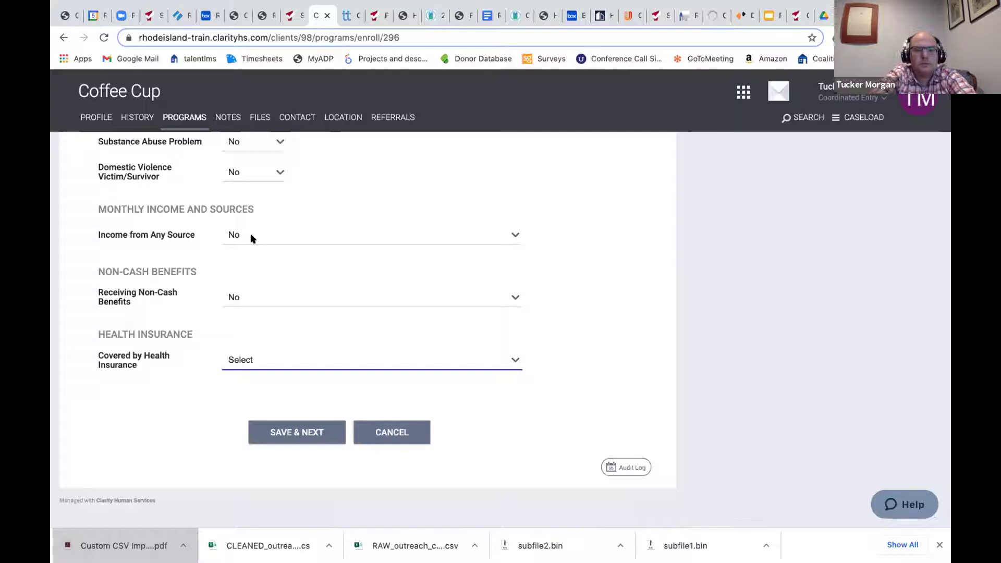
Step: Set Covered by Health Insurance to Yes and turn on MEDICAID, keeping the income and non-cash answers at No
key("y")
left_click(237, 229)
key("Escape")
key("y")
left_click(398, 228)
key("Up")
key("Escape")
key("n")
left_click(595, 309)
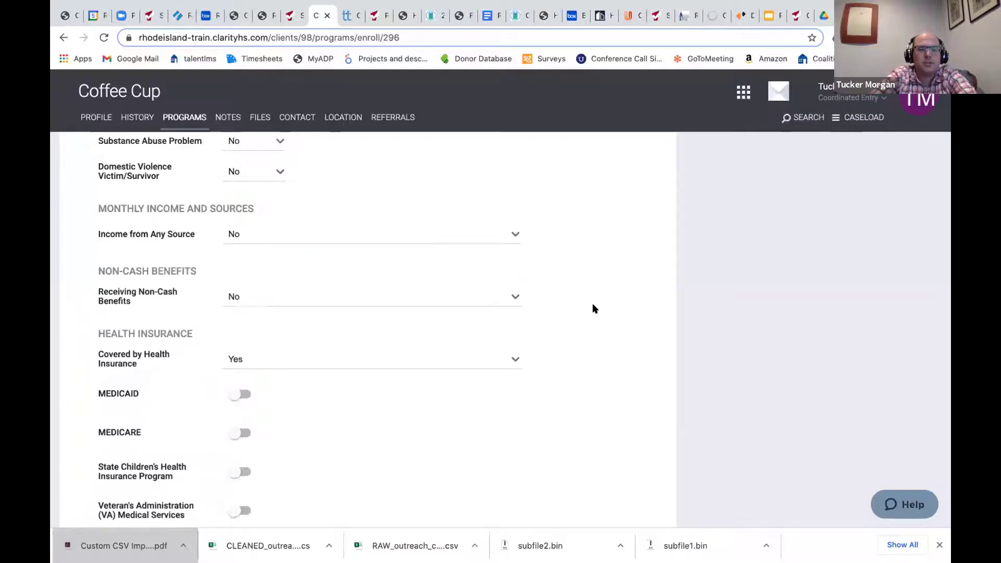
scroll(439, 295, "down", 2)
left_click(241, 285)
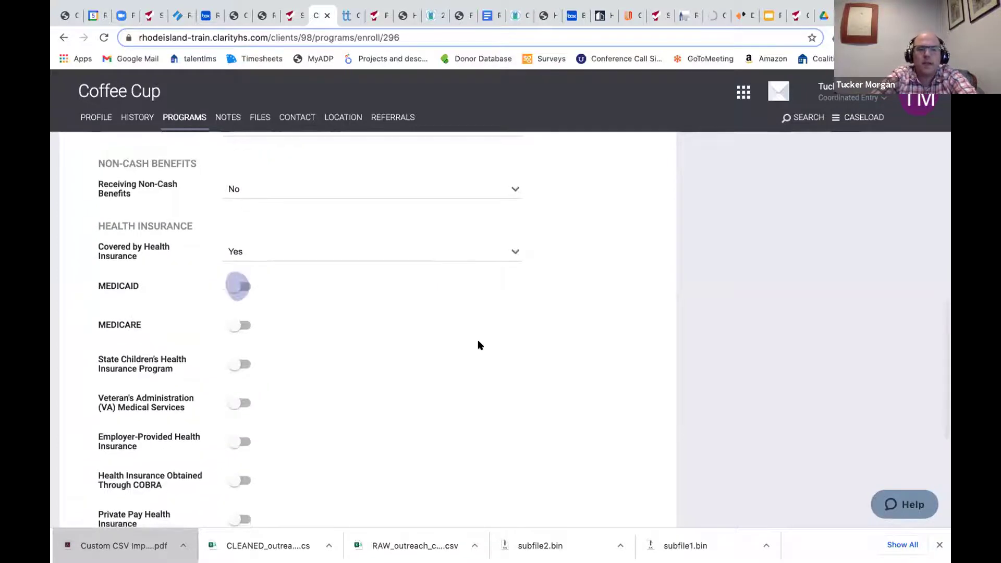
Step: Check the rest of the head of household's form, save it and continue to the household member's enrollment
scroll(286, 400, "down", 5)
scroll(252, 416, "up", 6)
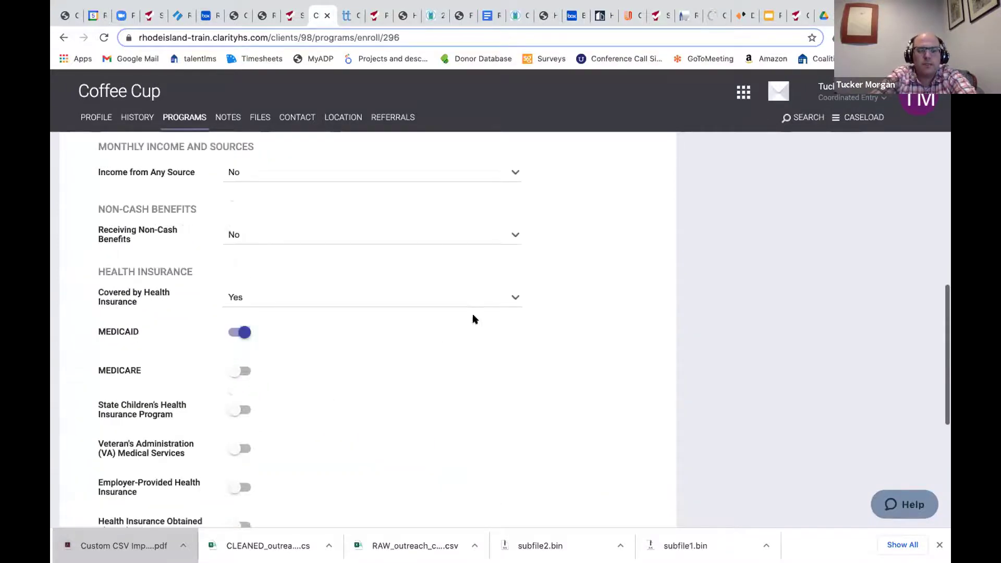
scroll(257, 374, "down", 5)
scroll(292, 428, "down", 1)
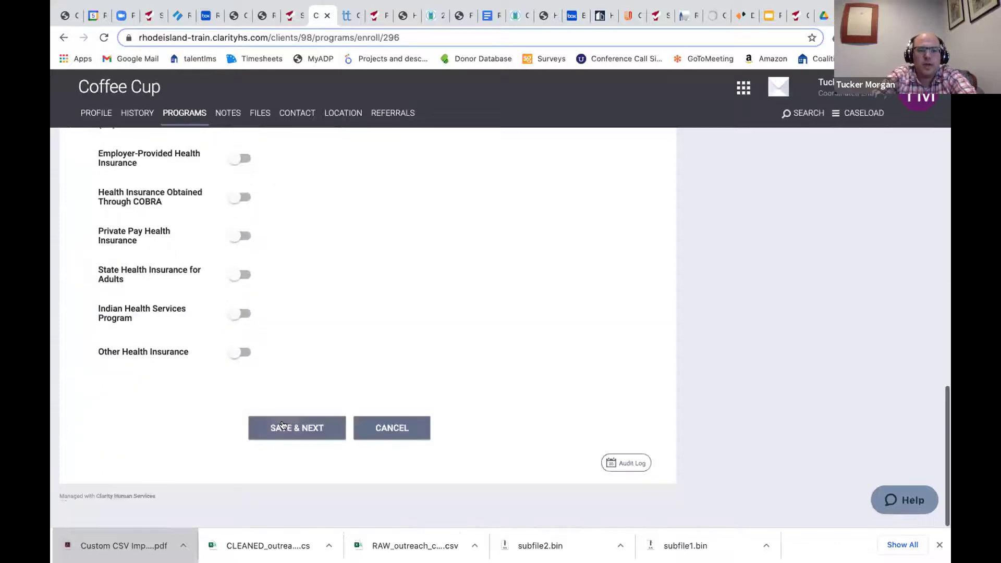
left_click(306, 431)
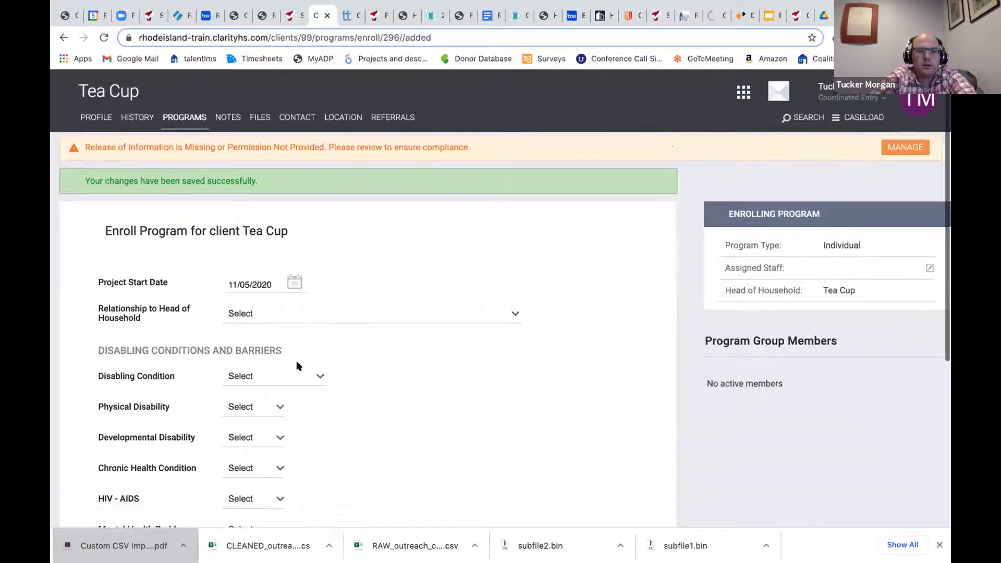
Step: Set the household member's Relationship to Head of Household to Head of household's child
left_click(273, 281)
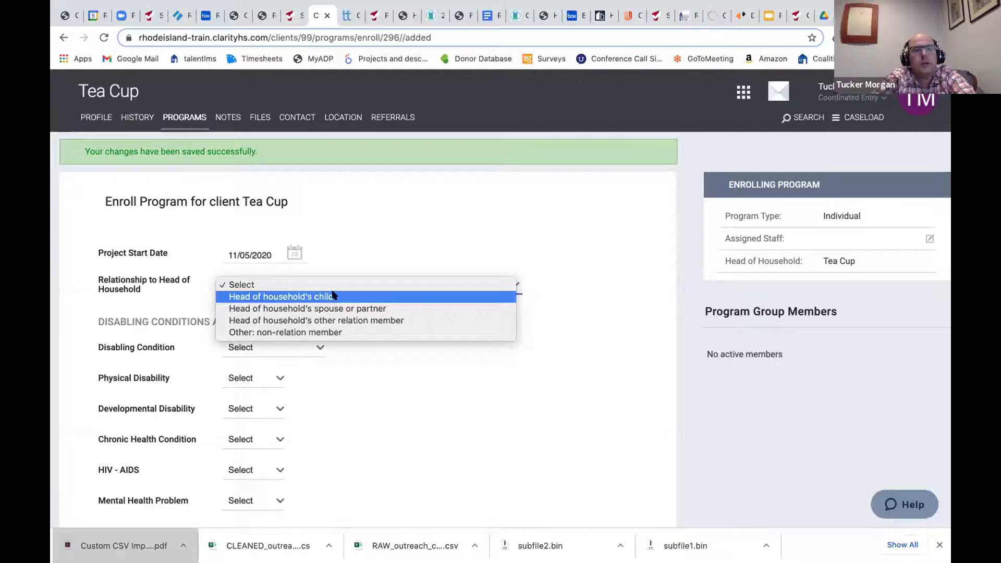
left_click(364, 297)
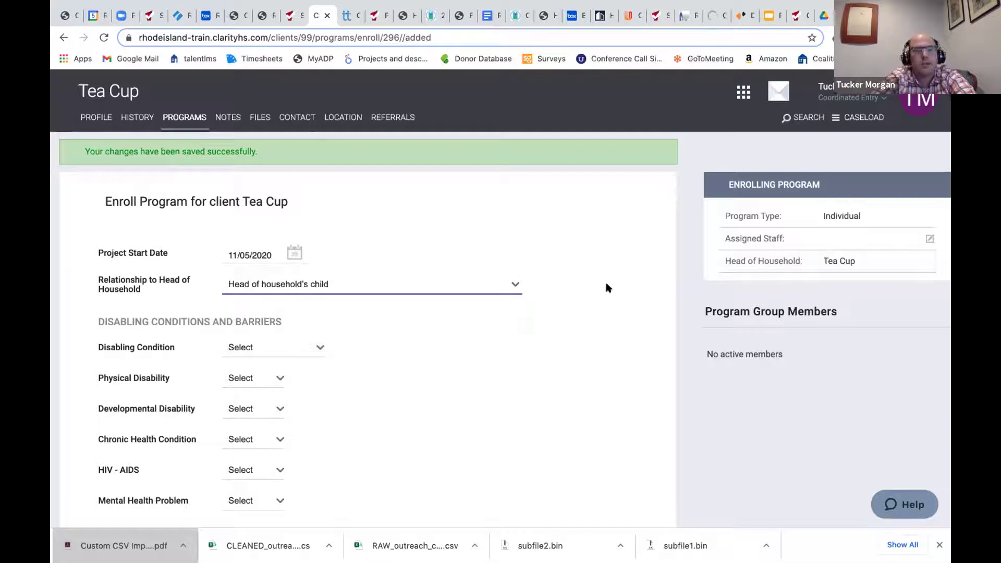
scroll(469, 318, "down", 1)
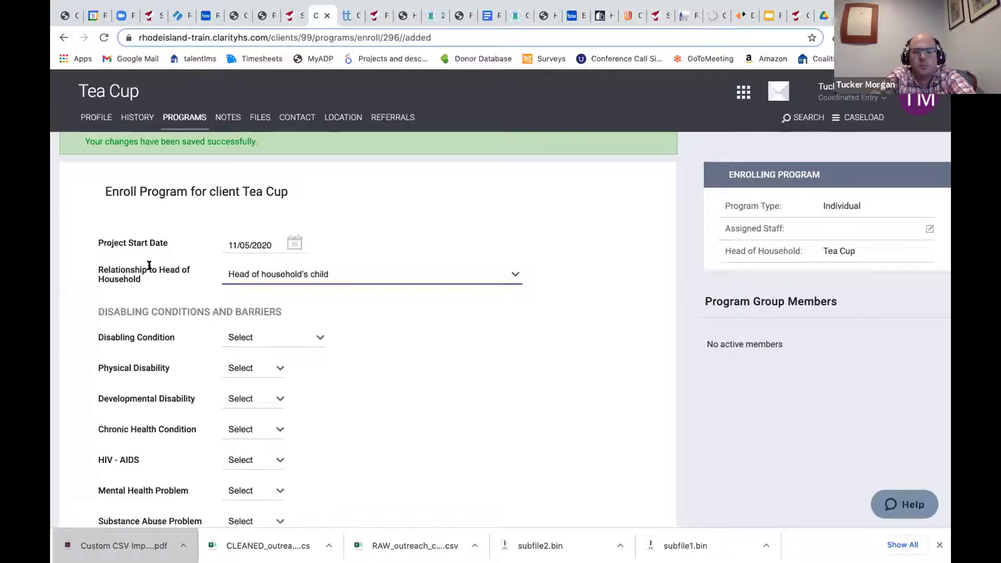
scroll(245, 266, "down", 1)
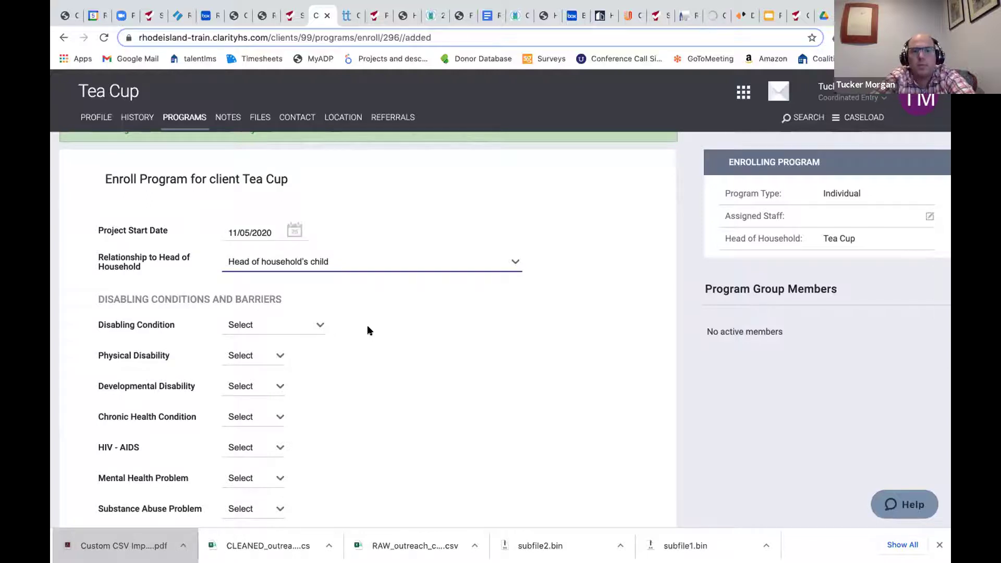
scroll(367, 330, "down", 1)
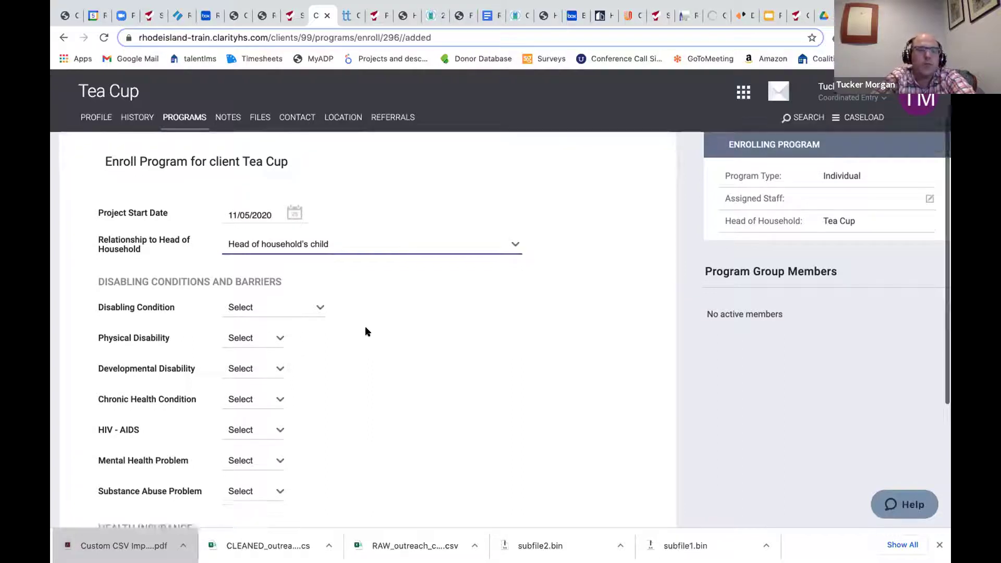
Step: Answer No to Disabling Condition and to every disability and barrier question from Physical Disability through Substance Abuse Problem
scroll(366, 328, "down", 1)
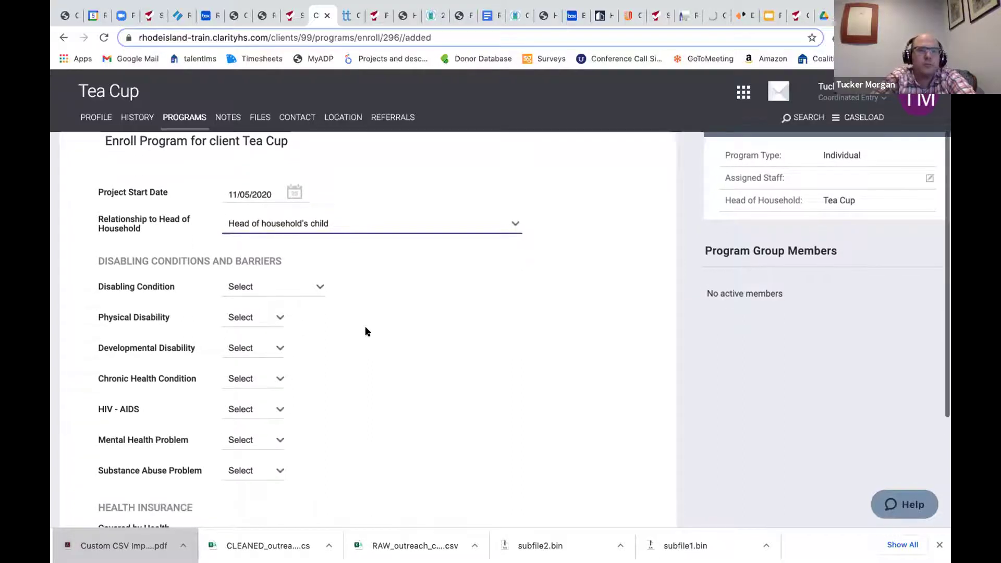
left_click(306, 289)
left_click(300, 300)
left_click(264, 319)
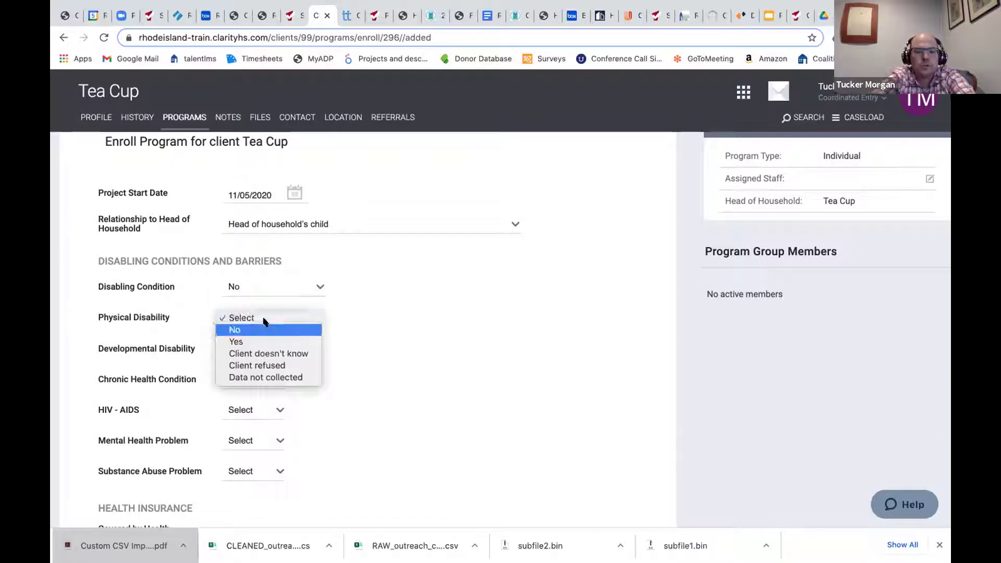
key("Return")
key("Tab")
key("n")
key("Tab")
key("n")
key("Tab")
key("n")
key("Tab")
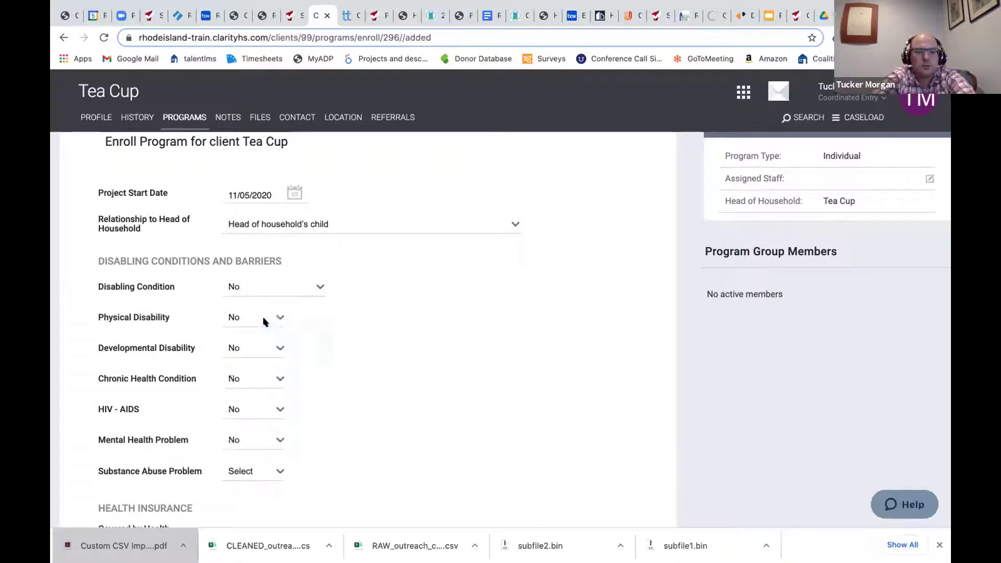
key("n")
key("Tab")
key("n")
Step: Set the household member's Covered by Health Insurance to Yes and turn on MEDICAID
key("Tab")
key("y")
key("Tab")
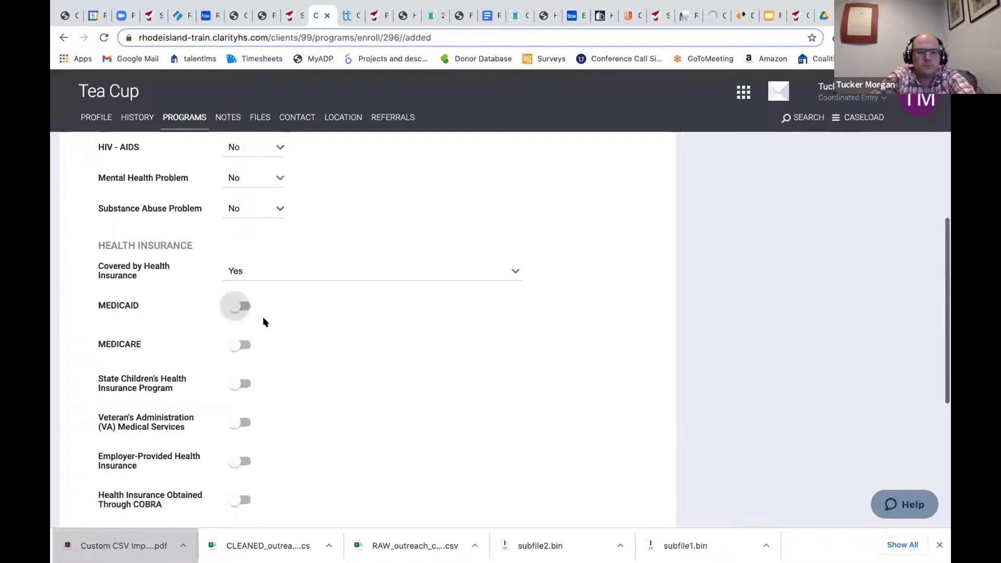
left_click(244, 307)
Step: Check the rest of the household member's enrollment form, then save and close it
scroll(329, 329, "down", 4)
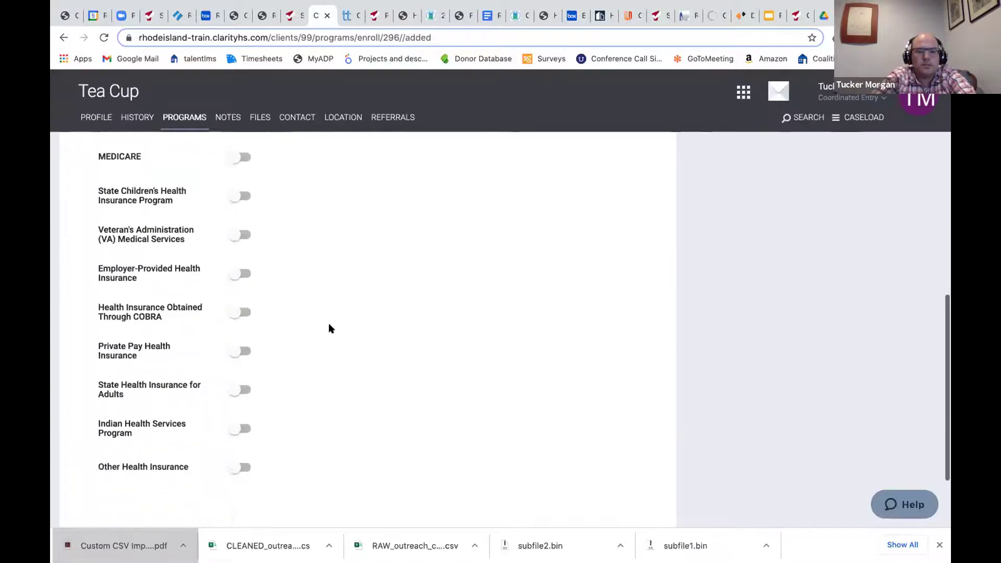
scroll(328, 328, "up", 10)
scroll(329, 328, "down", 10)
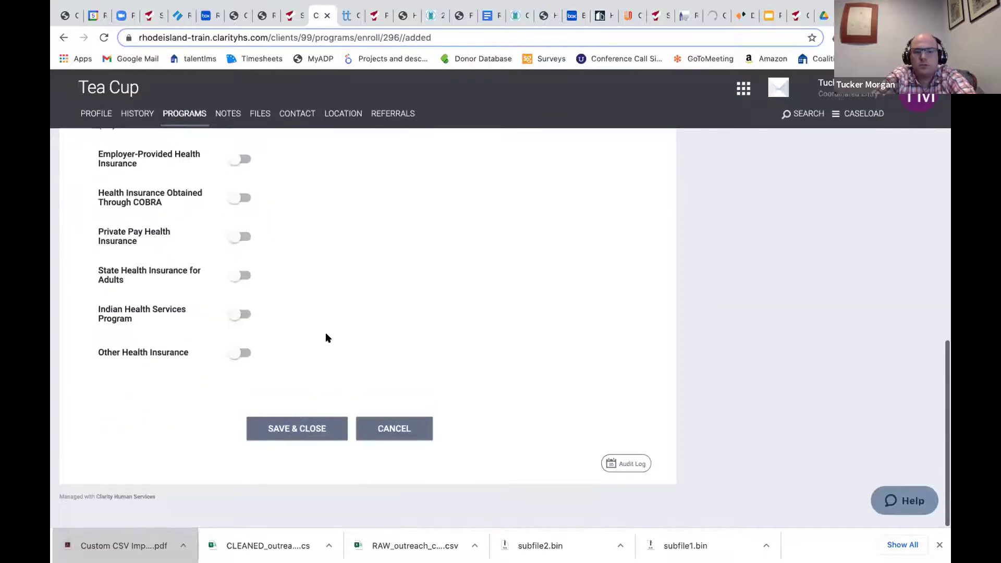
left_click(277, 430)
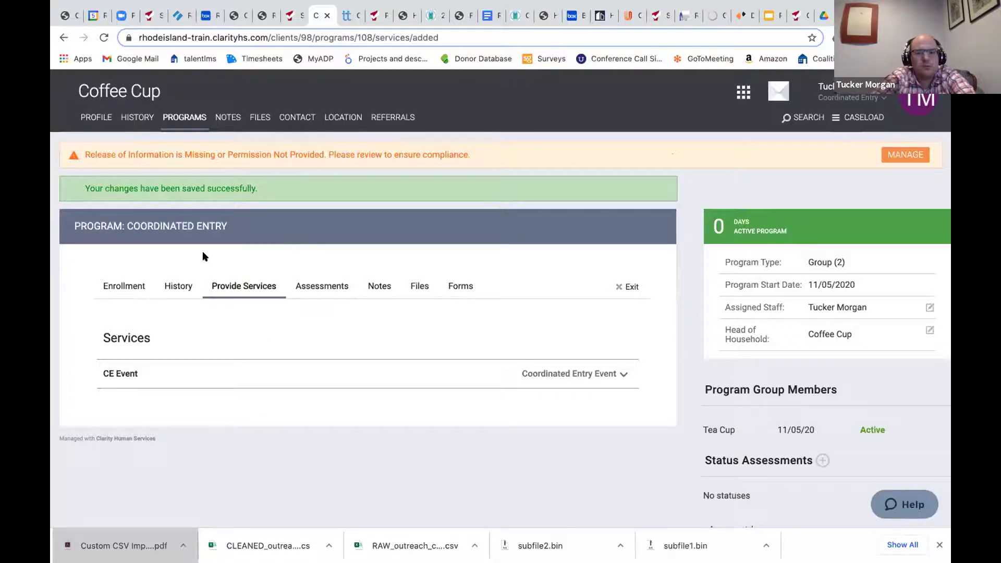
Step: Start a Current Living Situation assessment from the program's assessments with both household members included
left_click(319, 291)
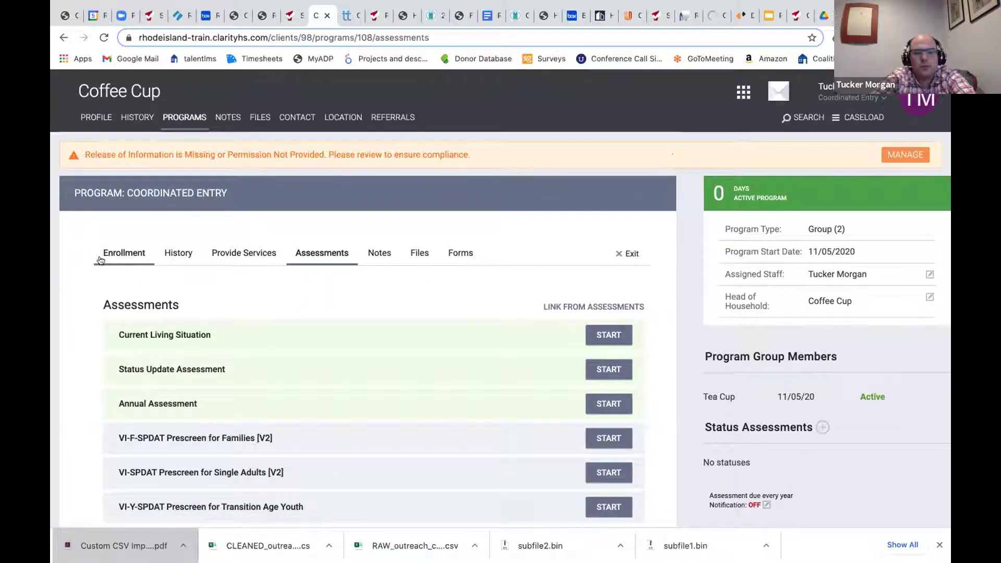
left_click(607, 334)
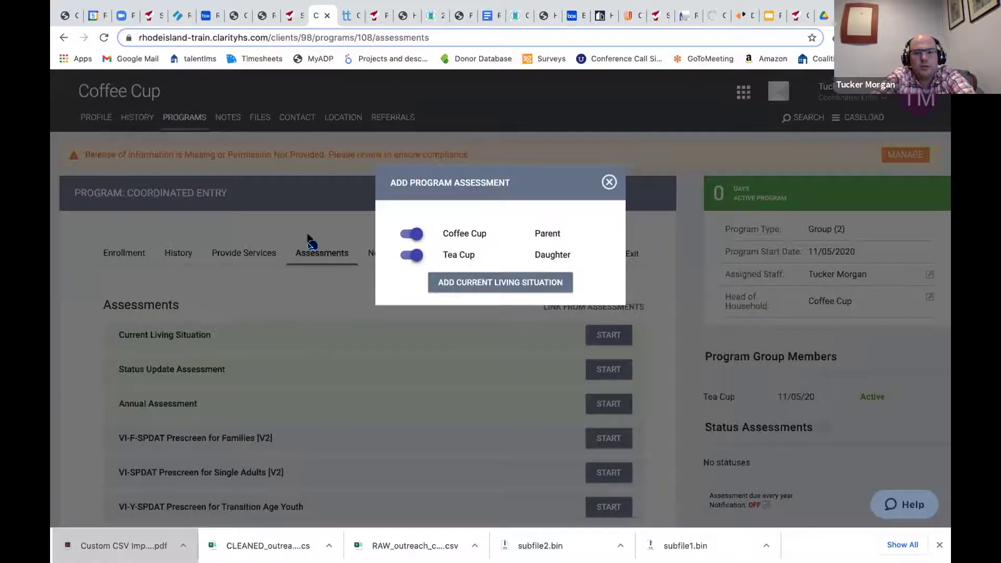
left_click(460, 281)
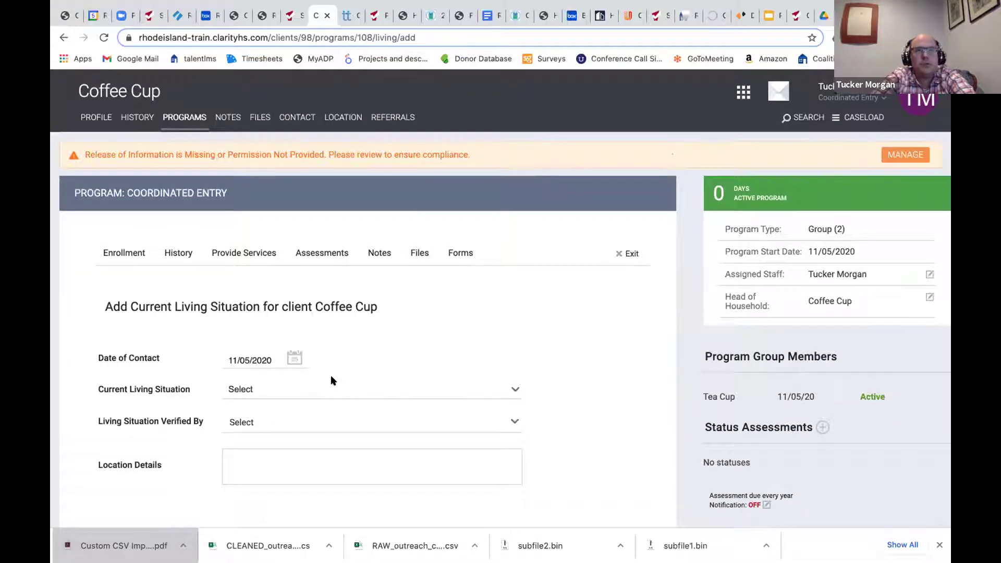
Step: Set Current Living Situation to Place not meant for habitation and Living Situation Verified By to the Coordinated Entry program
left_click(316, 386)
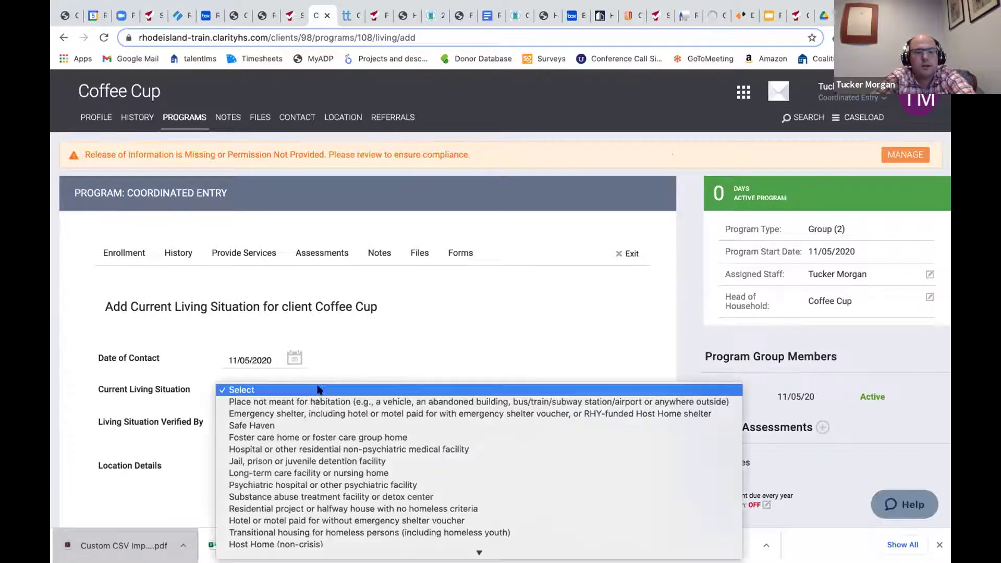
left_click(313, 401)
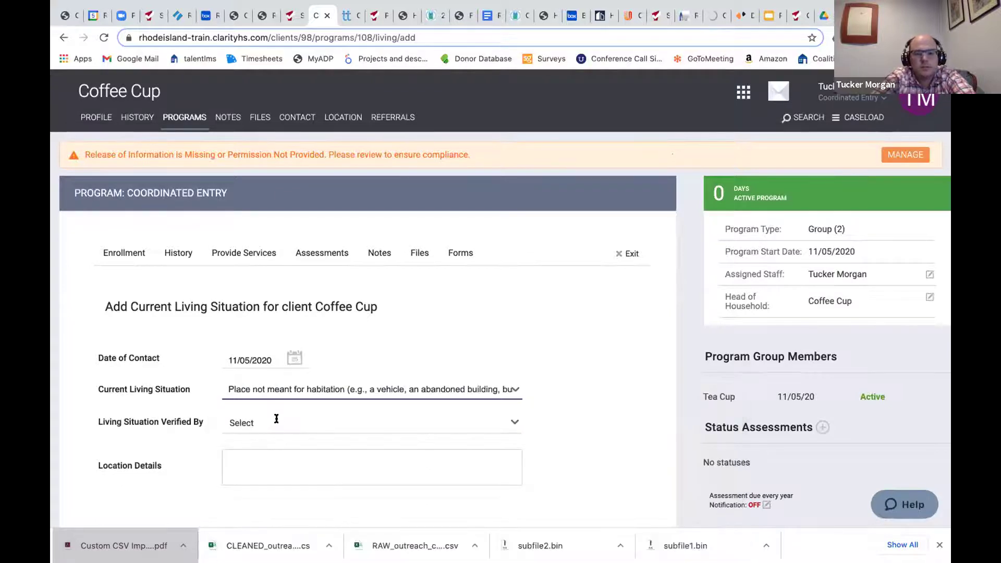
left_click(277, 420)
left_click(278, 462)
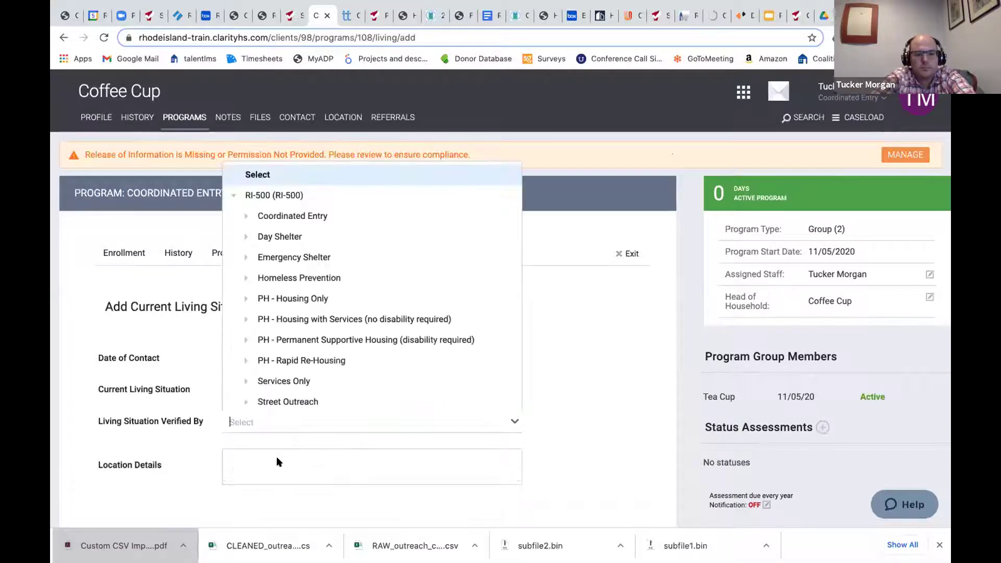
left_click(272, 219)
left_click(272, 234)
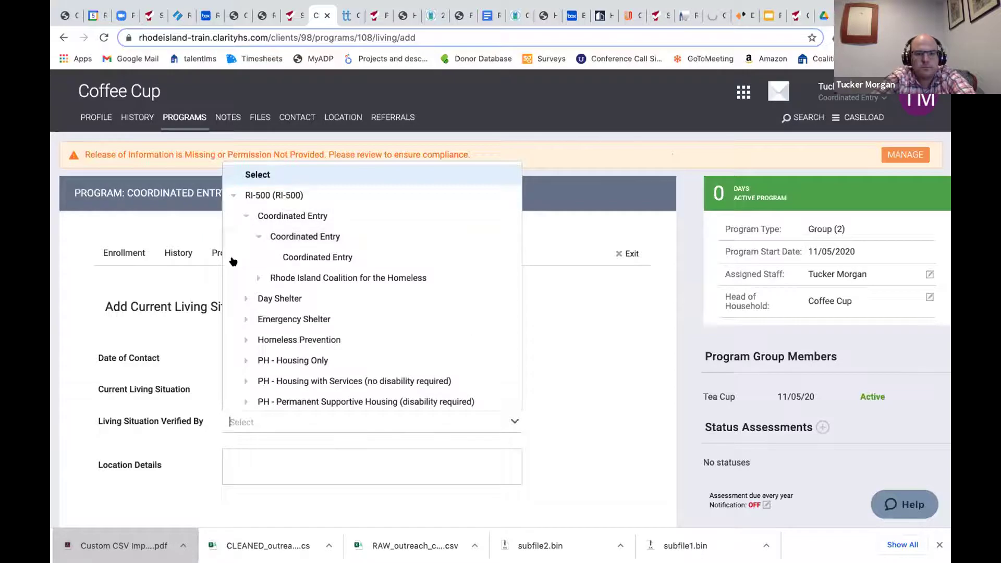
left_click(233, 261)
scroll(178, 321, "down", 1)
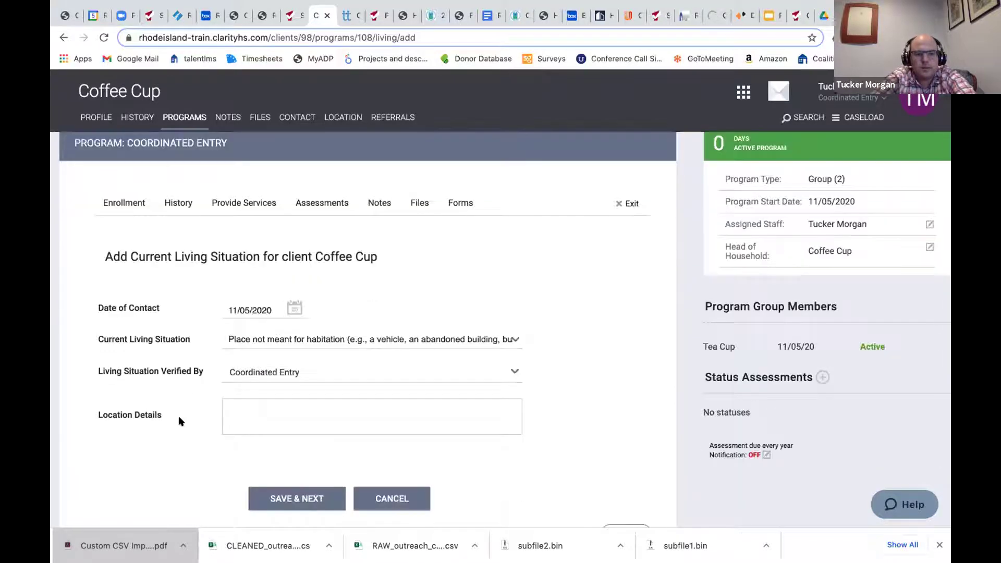
Step: Enter "Staying in car" as the Location Details, then save and continue to the household member's form
left_click(292, 402)
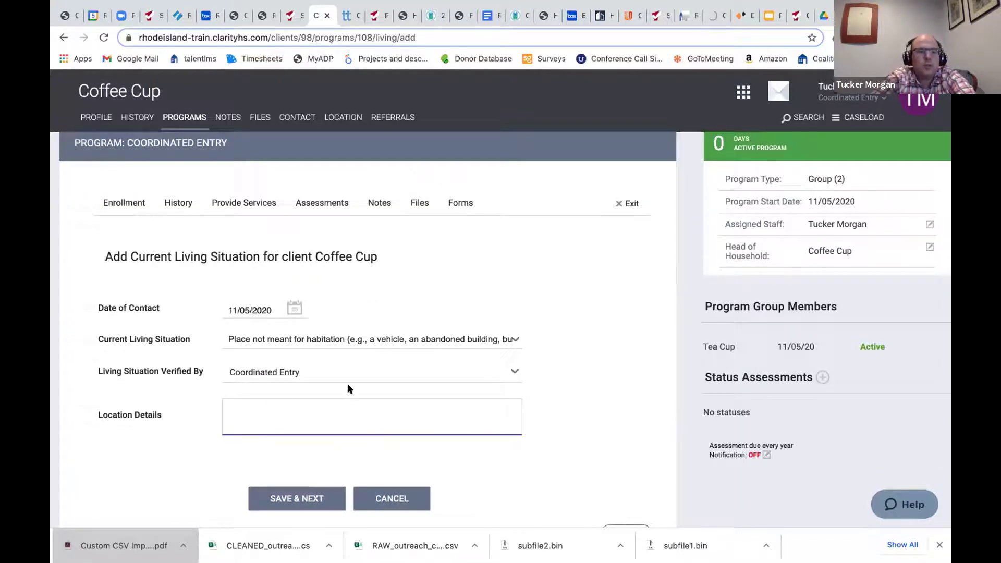
type("Stayin in")
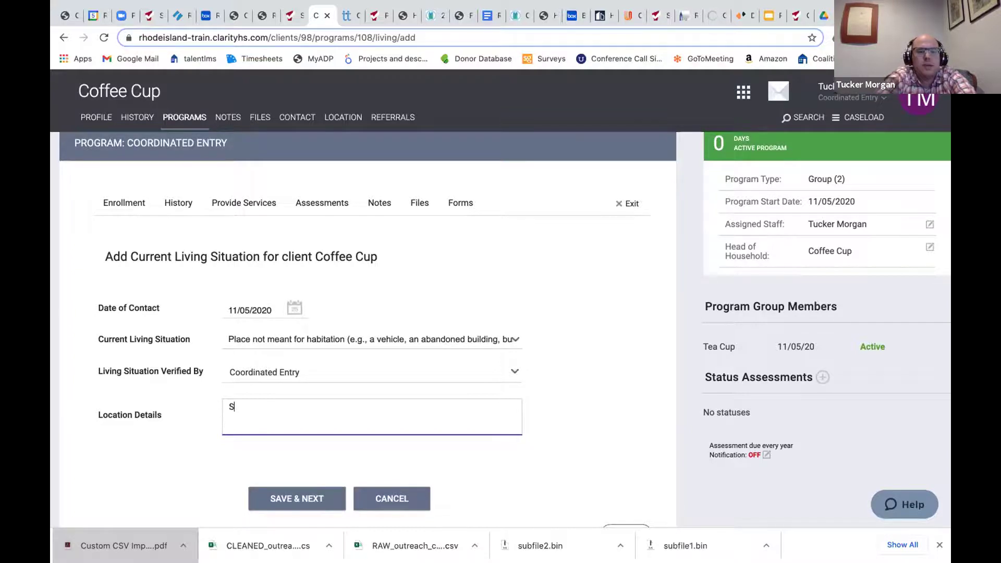
key("BackSpace")
key("BackSpace")
key("BackSpace")
type("g in car,")
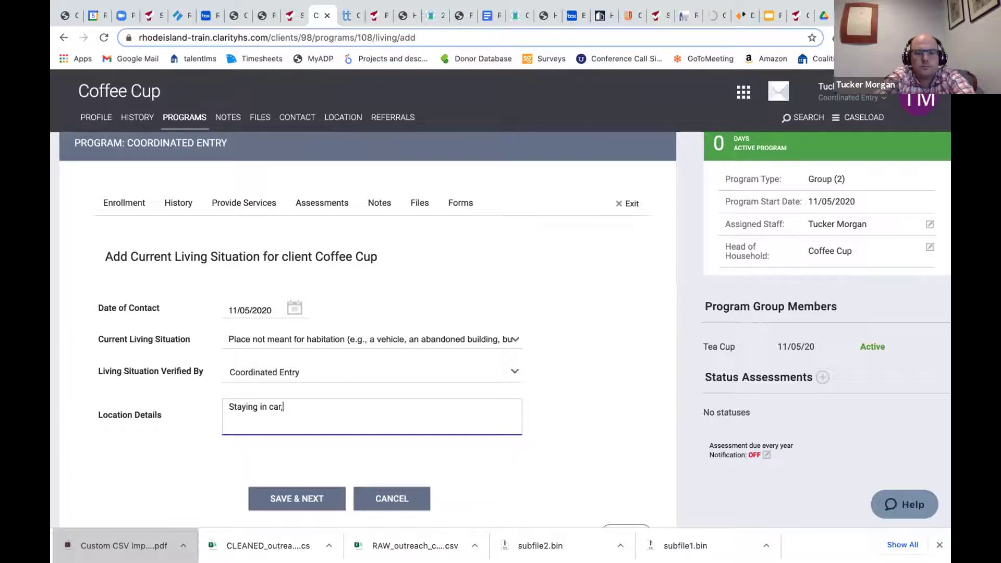
key("BackSpace")
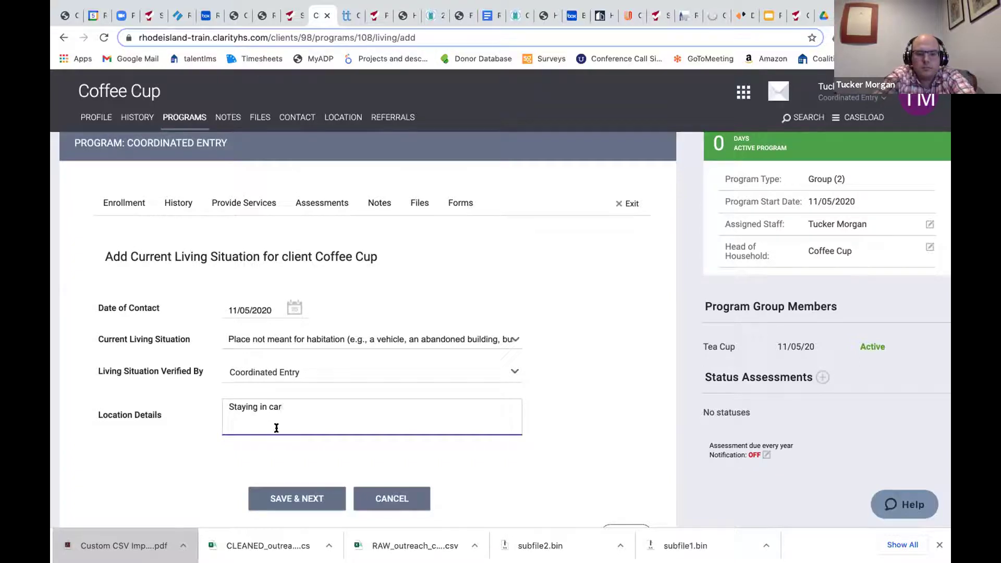
left_click(313, 493)
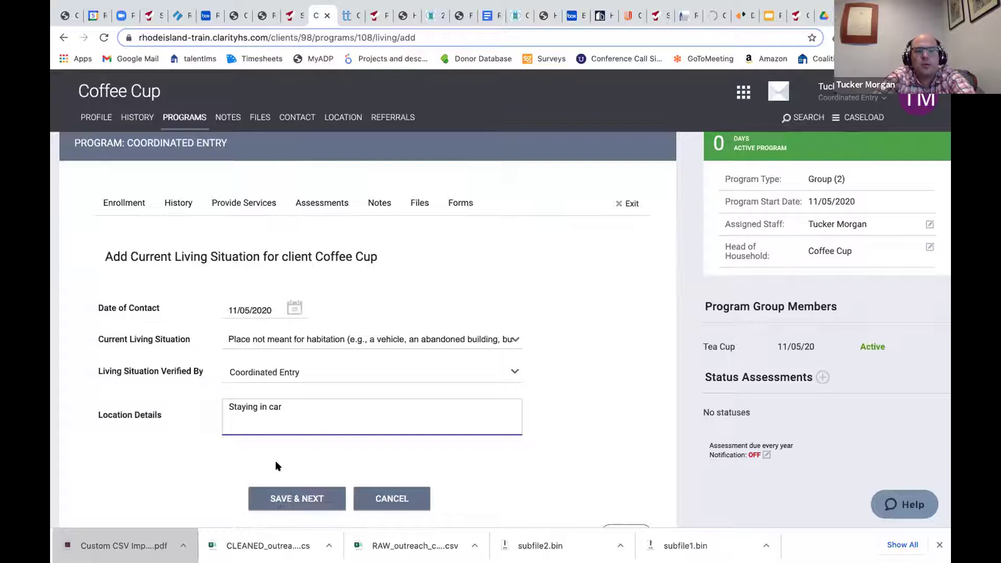
left_click(280, 498)
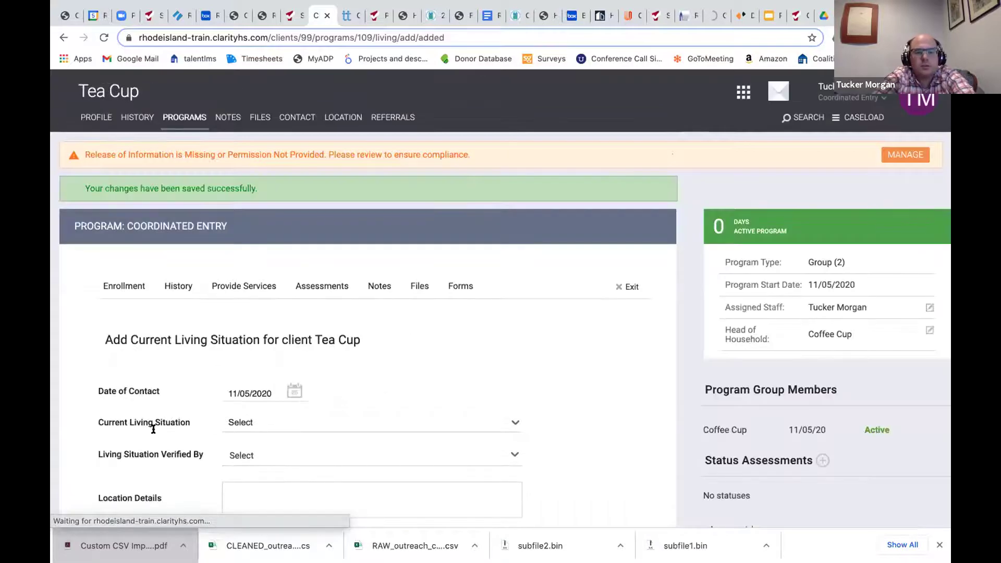
Step: Leave the household member's Current Living Situation form and start the VI-F-SPDAT Prescreen for Families [V2]
scroll(310, 324, "down", 3)
scroll(438, 380, "up", 3)
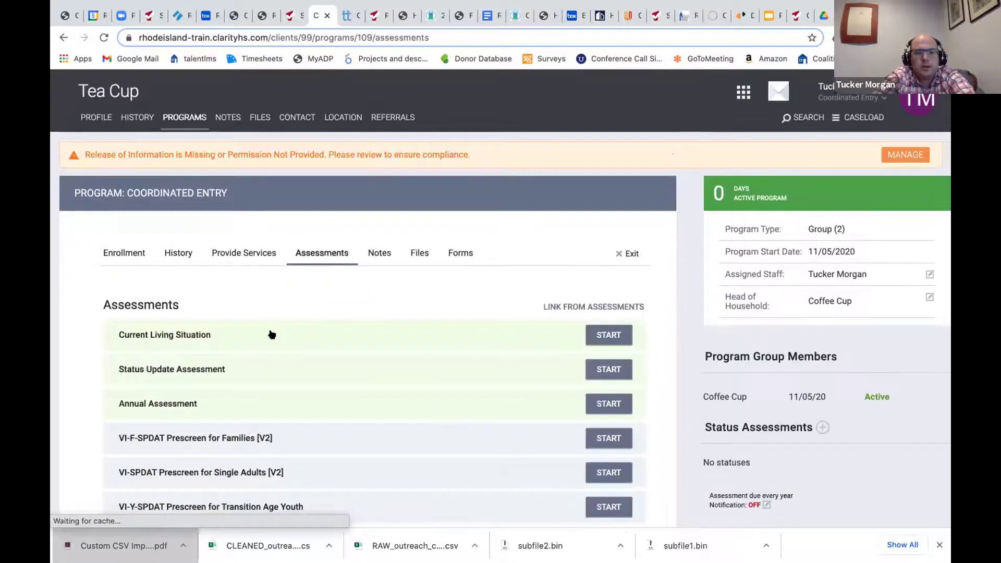
scroll(437, 420, "down", 1)
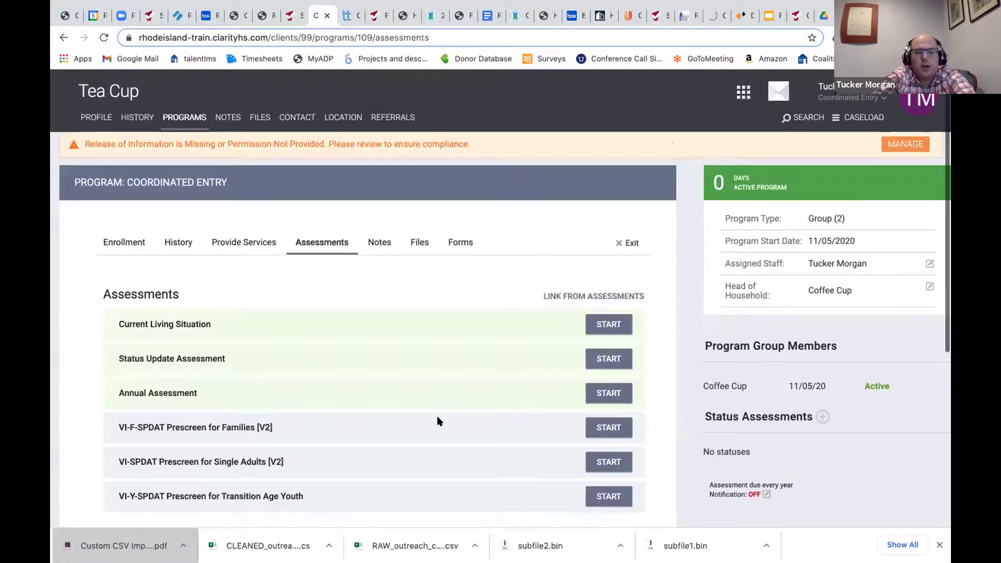
left_click(602, 428)
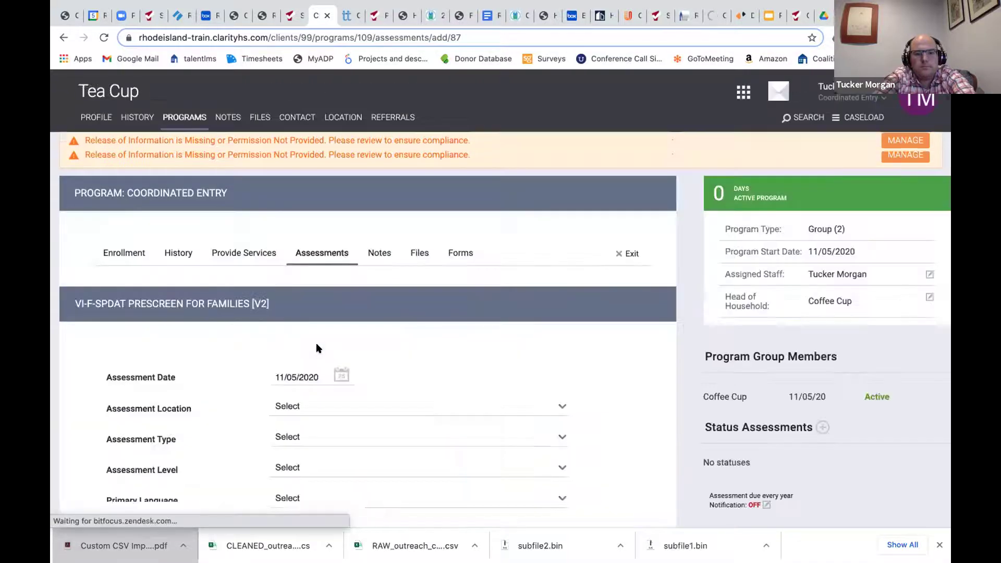
Step: Set the prescreen's Assessment Location to CES Call Center and its Assessment Type to Phone
scroll(316, 323, "down", 3)
left_click(319, 298)
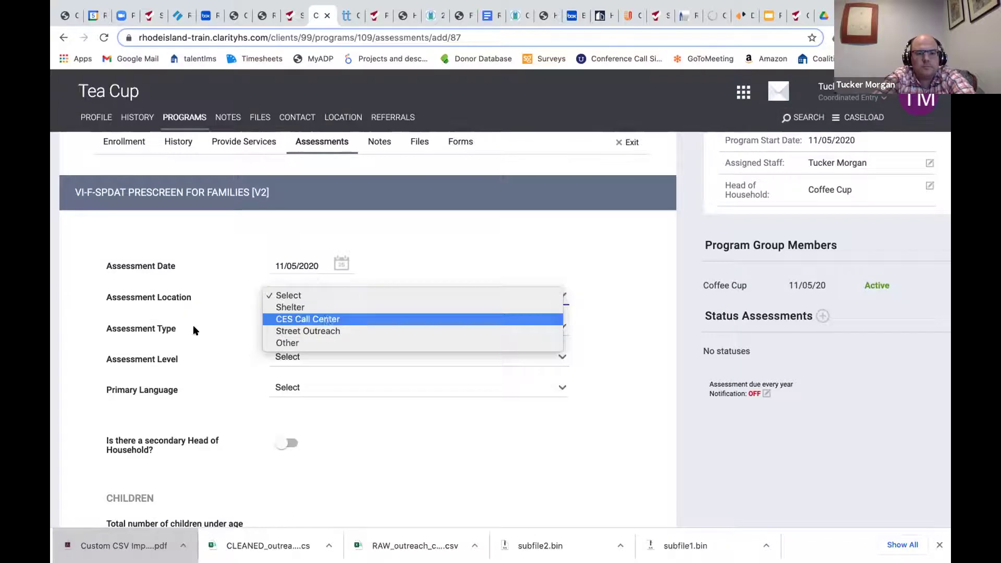
left_click(311, 319)
left_click(298, 327)
left_click(250, 316)
left_click(286, 328)
left_click(290, 341)
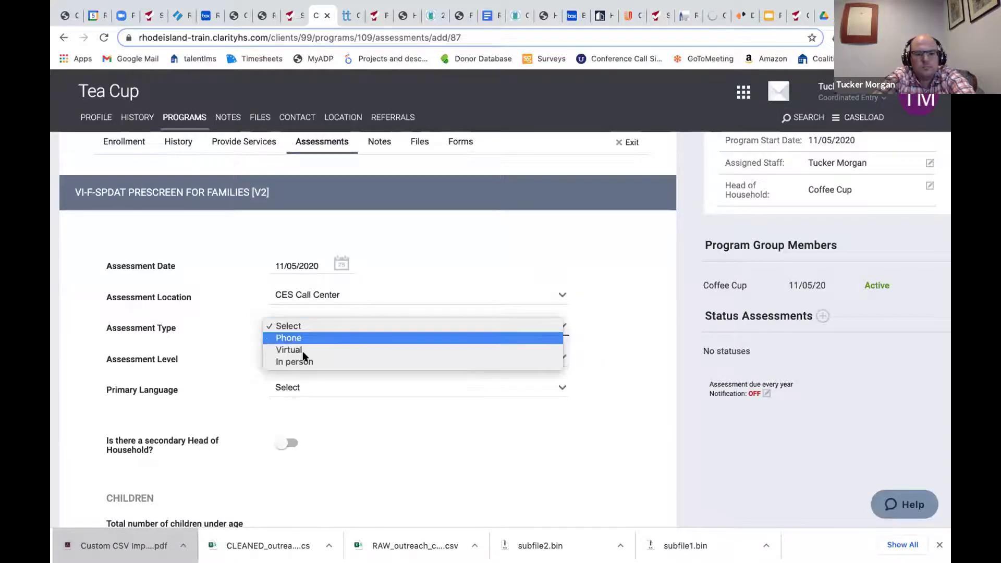
Step: Set the Assessment Level to Crisis Needs Assessment and the Primary Language to English
left_click(302, 359)
left_click(308, 367)
left_click(299, 387)
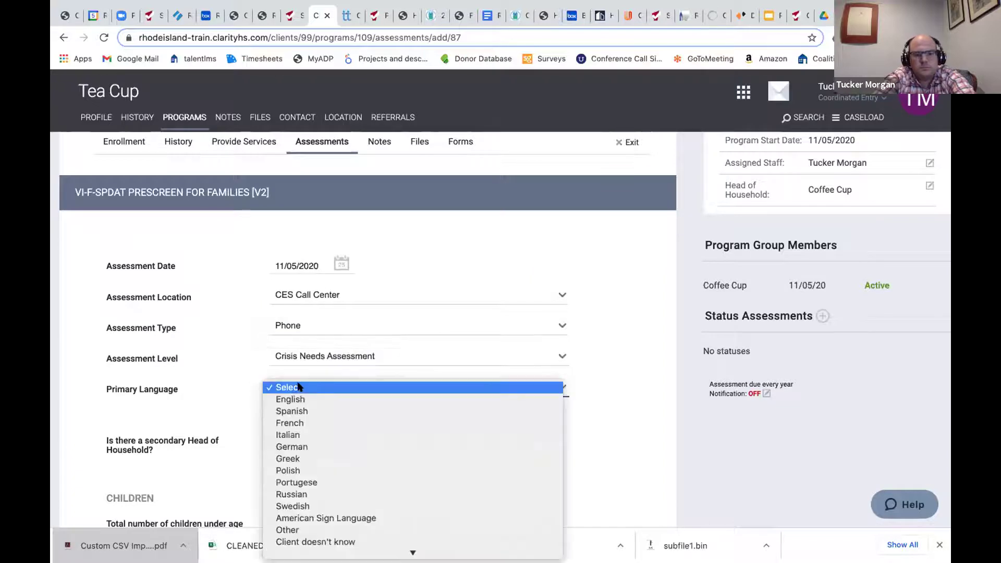
key("Return")
Step: Set the total number of children under age 18 to 1 Child and answer No to the pregnancy question
scroll(266, 377, "down", 5)
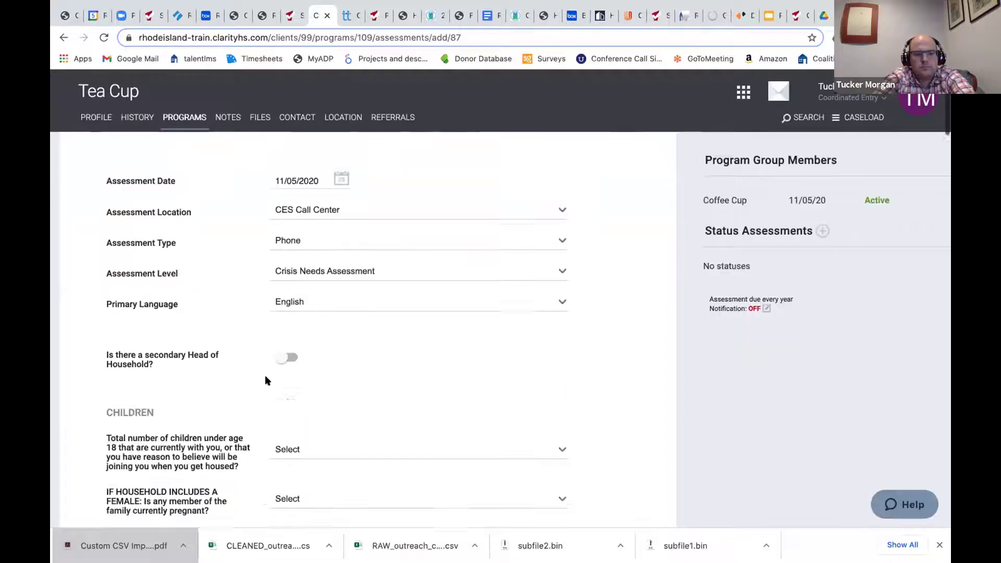
left_click(307, 355)
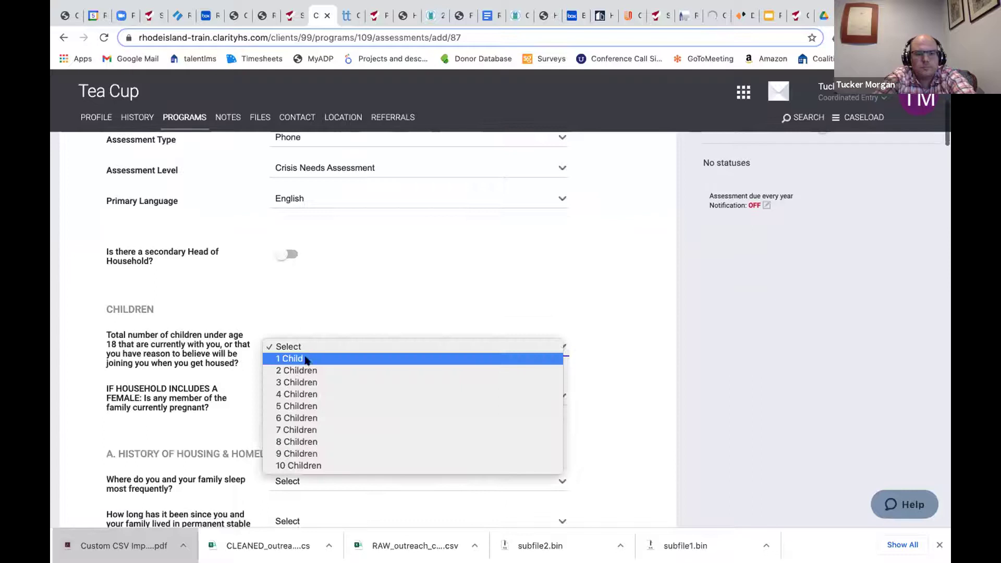
left_click(303, 356)
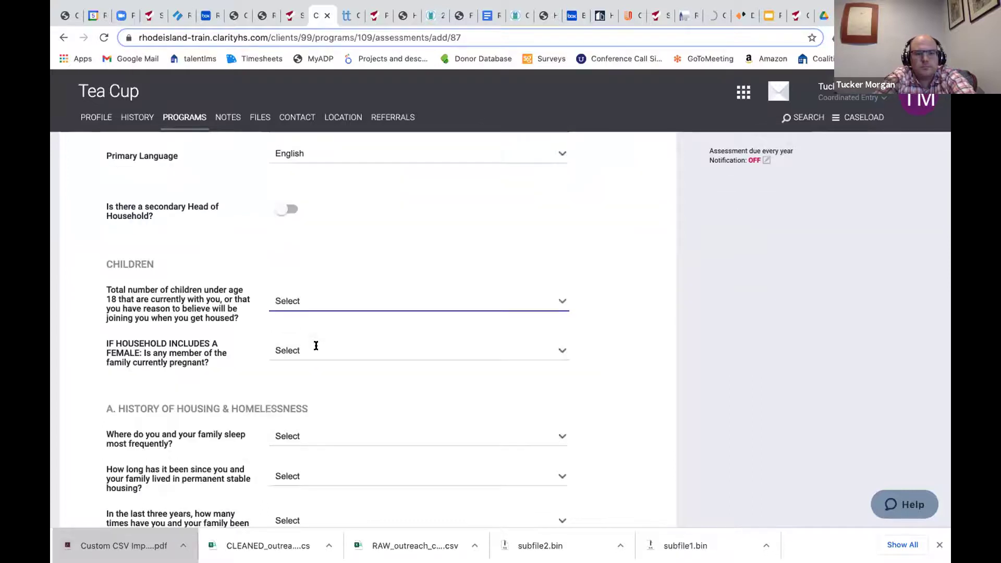
left_click(282, 356)
left_click(292, 371)
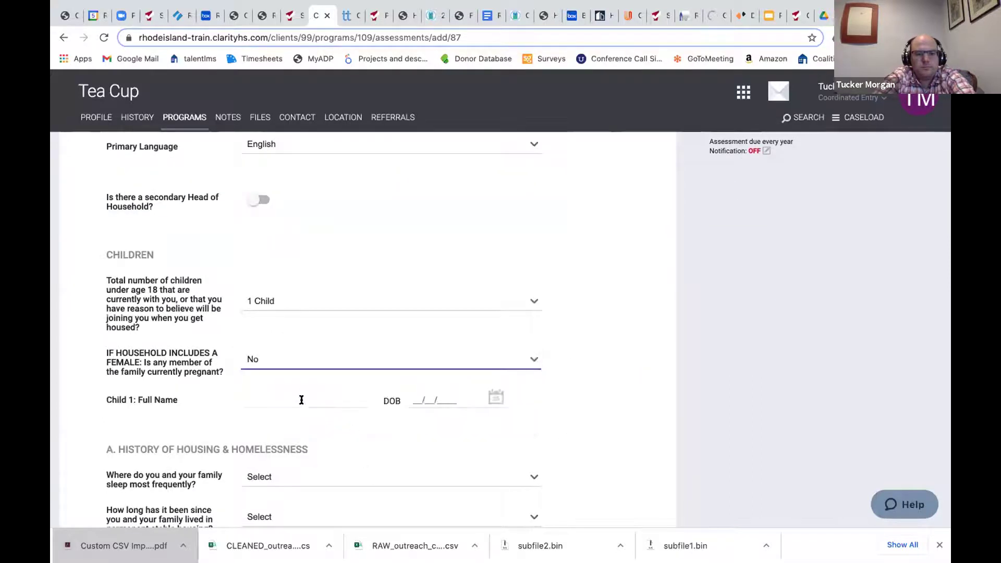
left_click(412, 398)
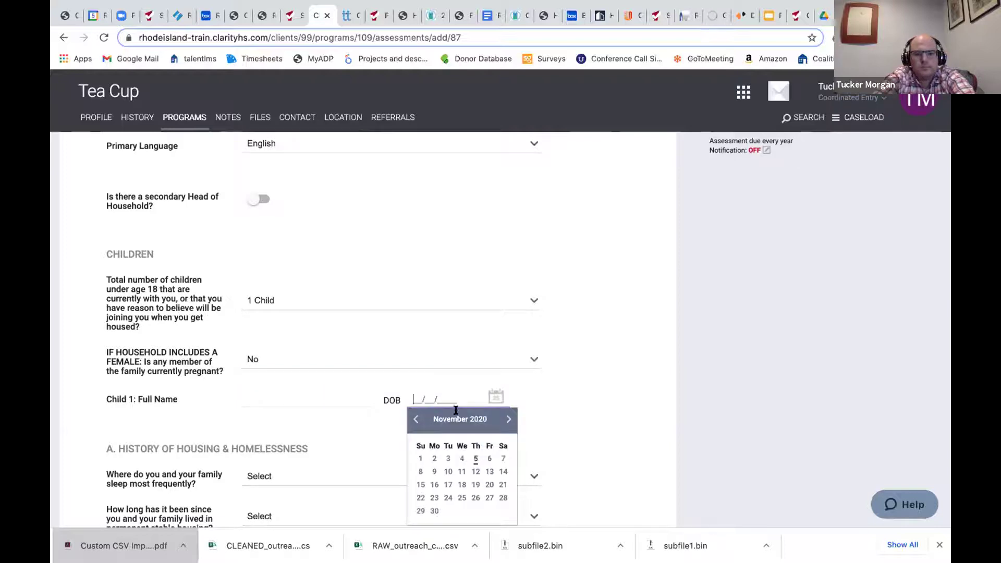
left_click(417, 419)
left_click(416, 419)
left_click(416, 419)
left_click(417, 419)
left_click(416, 420)
left_click(417, 419)
left_click(416, 420)
left_click(416, 419)
left_click(416, 419)
left_click(416, 420)
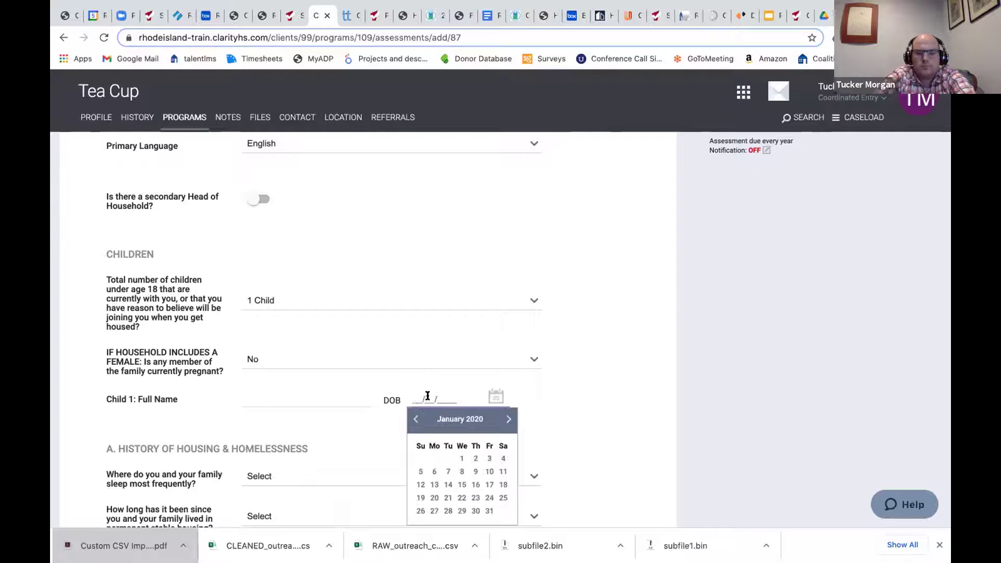
Step: Enter the date of birth for Child 1
left_click(428, 397)
type("01/01/20")
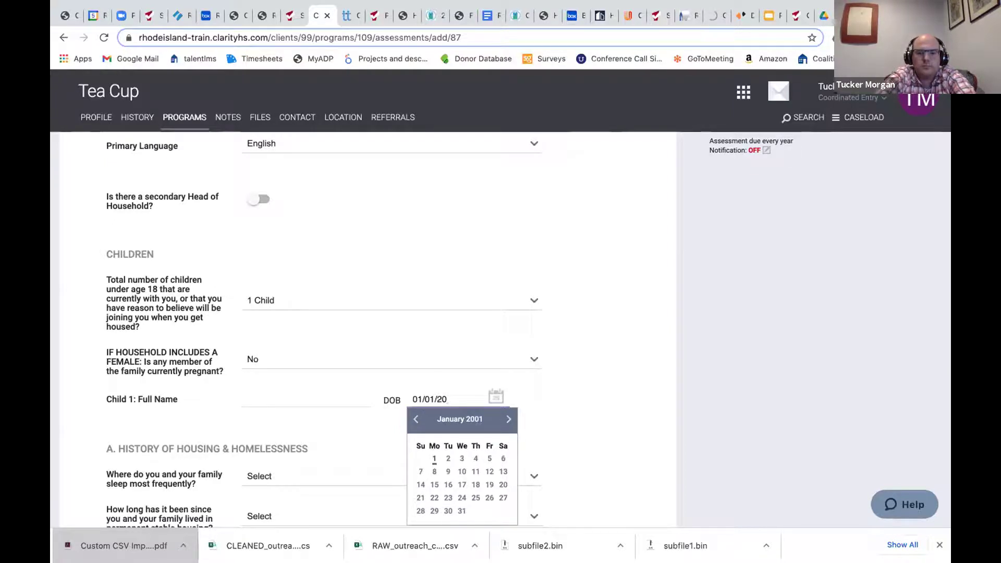
type("0104")
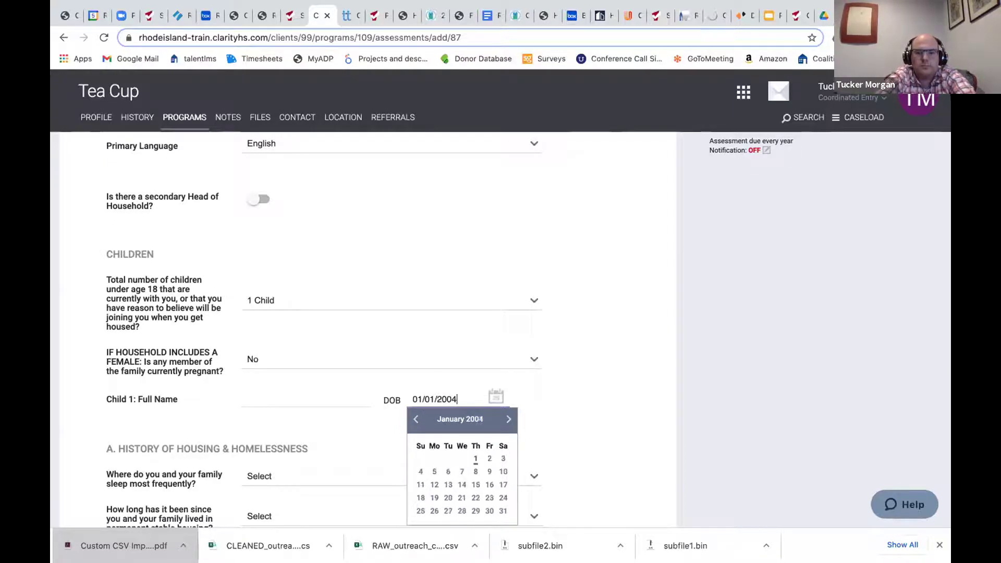
Step: Enter the full name of Child 1 in the prescreen's Children section
left_click(289, 390)
left_click(289, 390)
type("T")
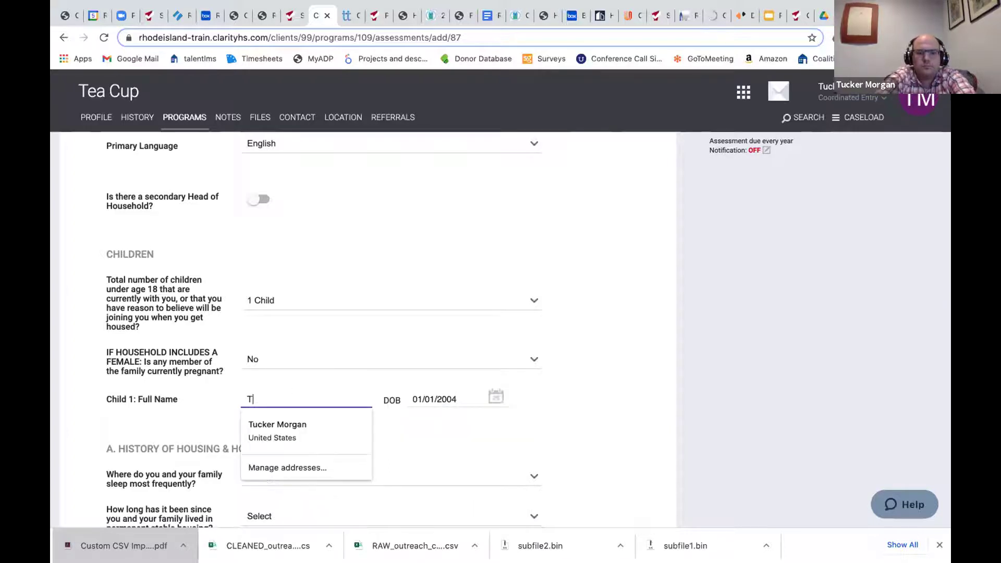
type("ea Cup")
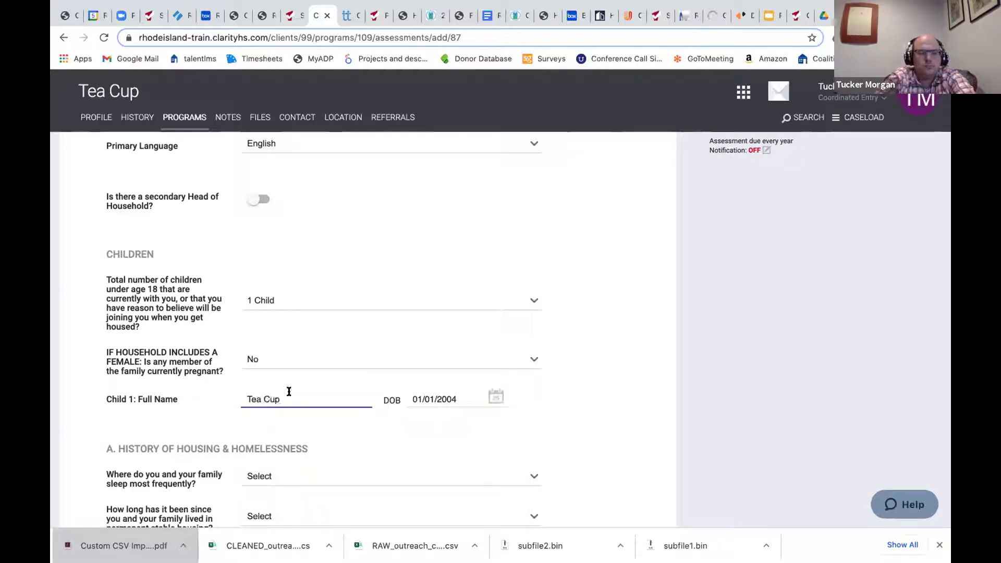
Step: Answer the housing and homelessness history: sleeps most frequently Couch Surfing, 3 - 6 months since stable housing, and homeless 1 time in three years
scroll(719, 329, "down", 2)
left_click(437, 348)
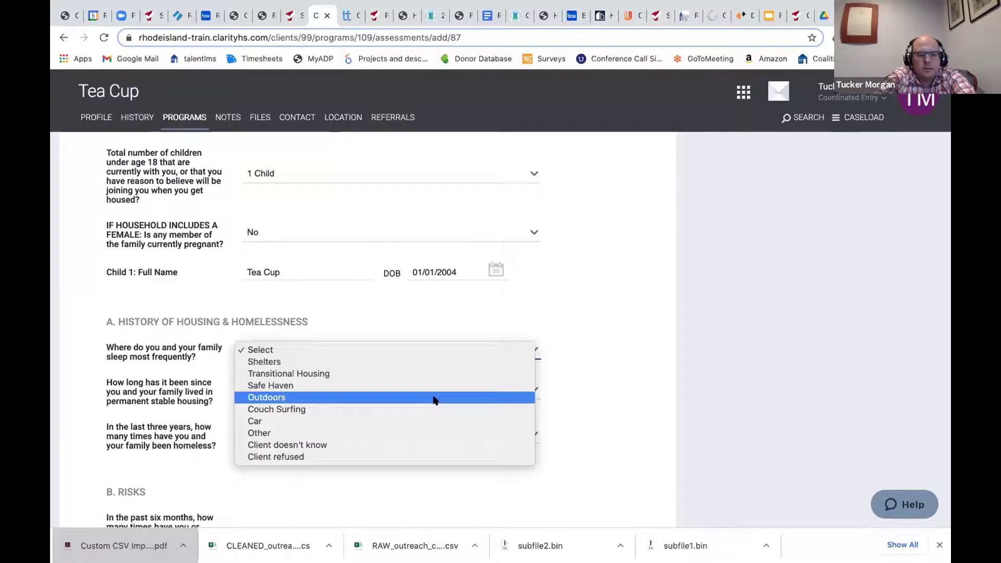
left_click(427, 408)
left_click(355, 386)
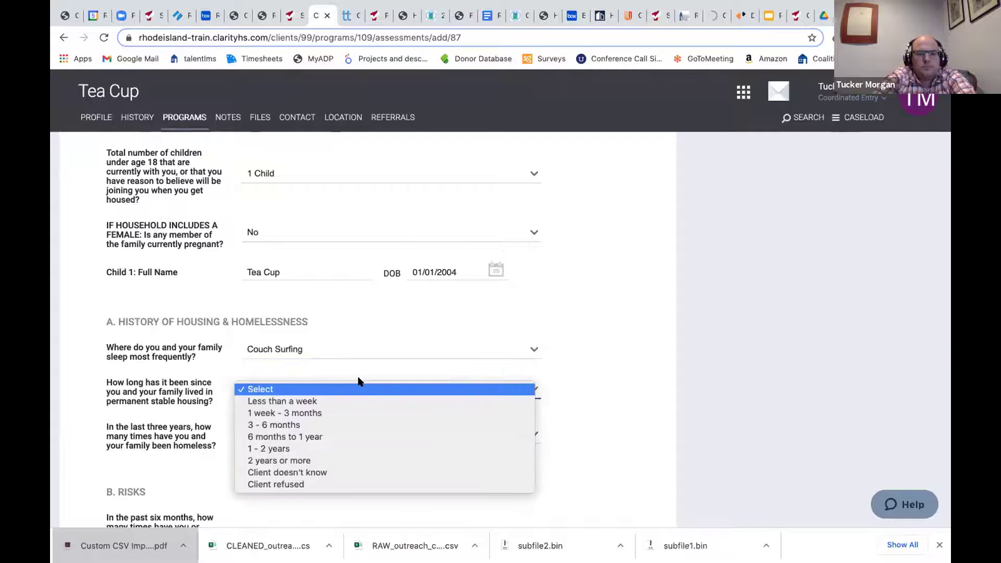
left_click(368, 425)
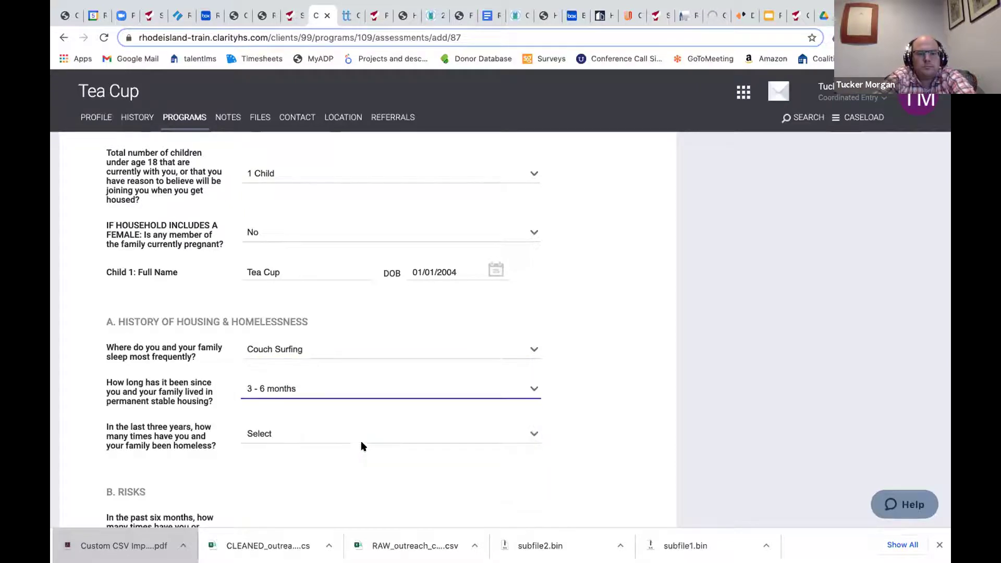
left_click(330, 434)
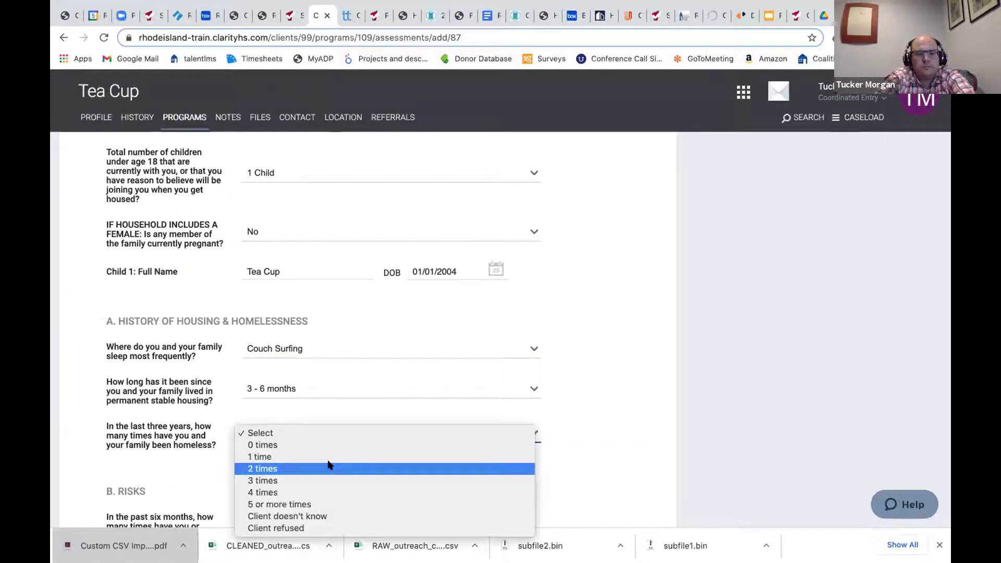
left_click(330, 455)
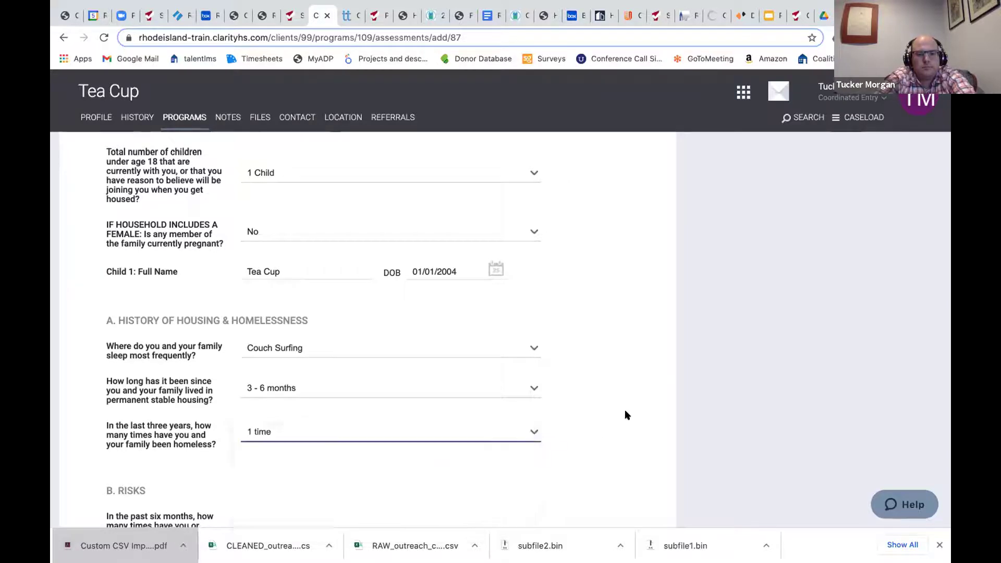
Step: In the Risks section, set emergency department visits to 1 time and ambulance trips to 2 times
scroll(414, 391, "down", 3)
scroll(359, 367, "down", 7)
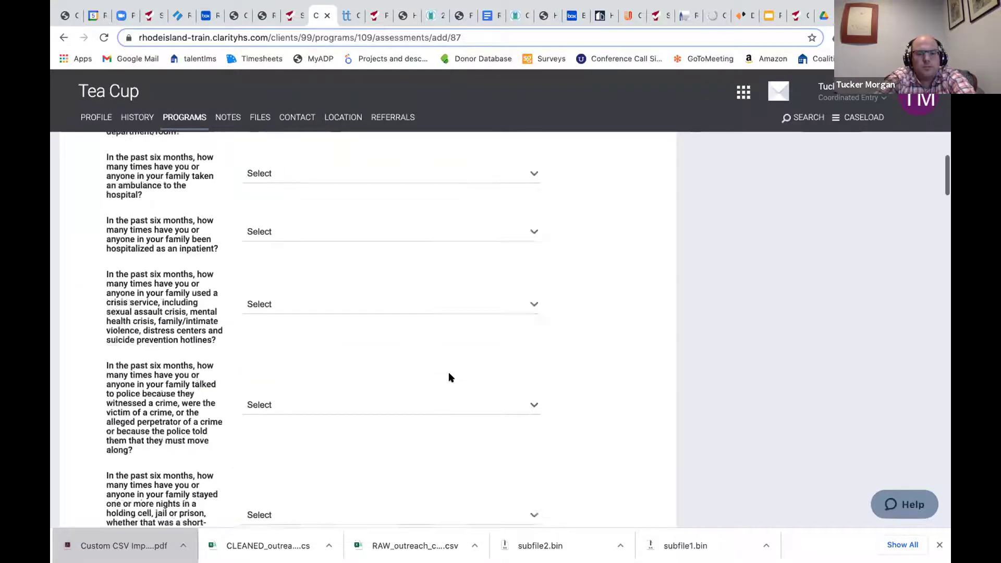
scroll(368, 285, "up", 5)
left_click(346, 254)
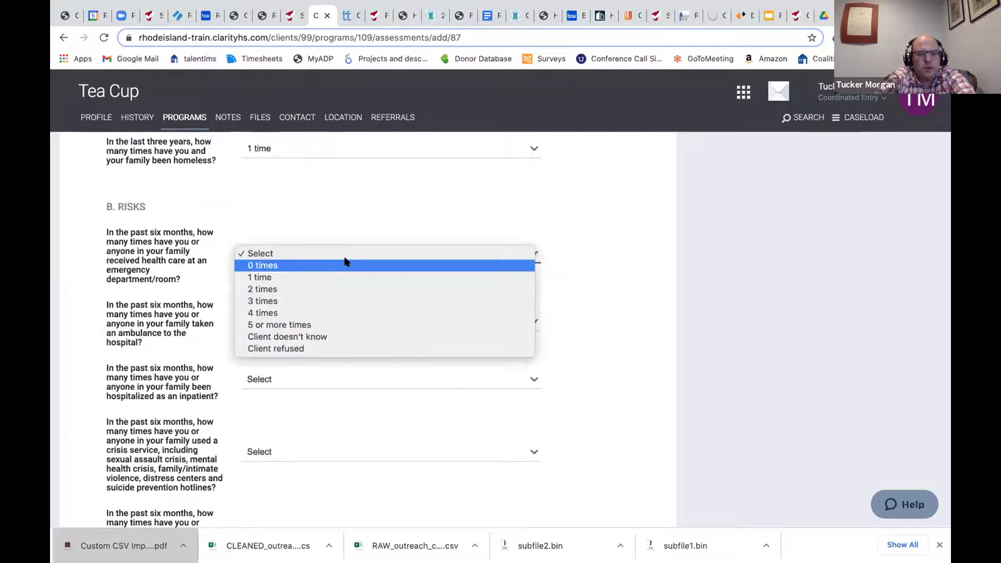
left_click(343, 277)
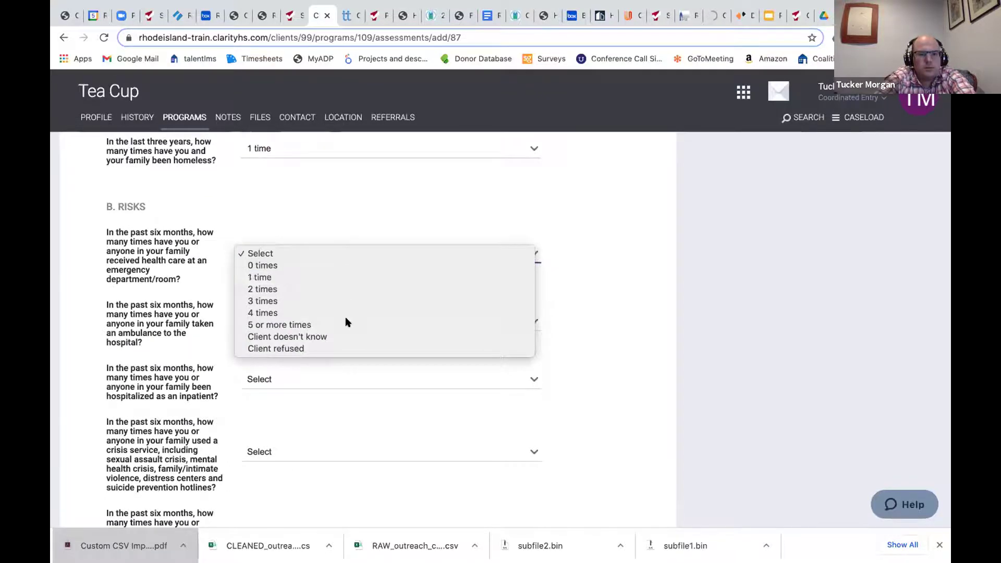
left_click(344, 318)
left_click(332, 356)
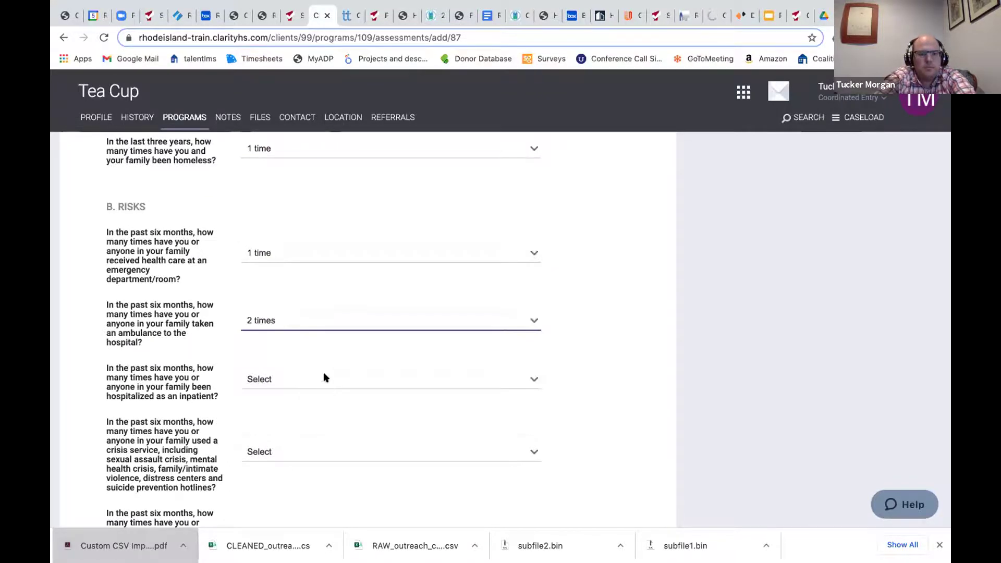
Step: Set both inpatient hospitalizations and crisis service use in the past six months to 0 times
left_click(328, 378)
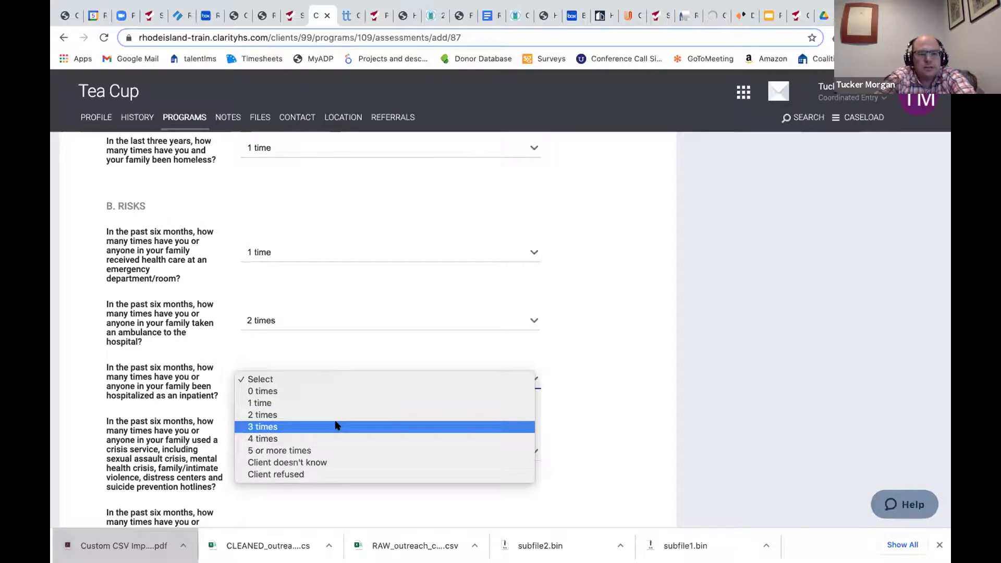
left_click(339, 391)
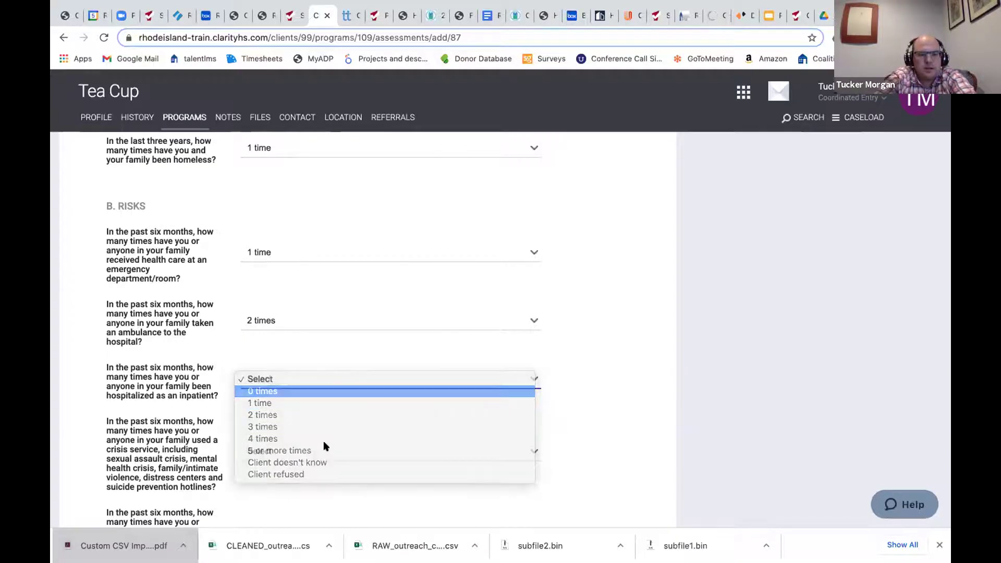
left_click(323, 447)
left_click(321, 463)
Step: Set the questions on talking to police and on nights in a holding cell, jail or prison to 0 times
scroll(370, 423, "down", 3)
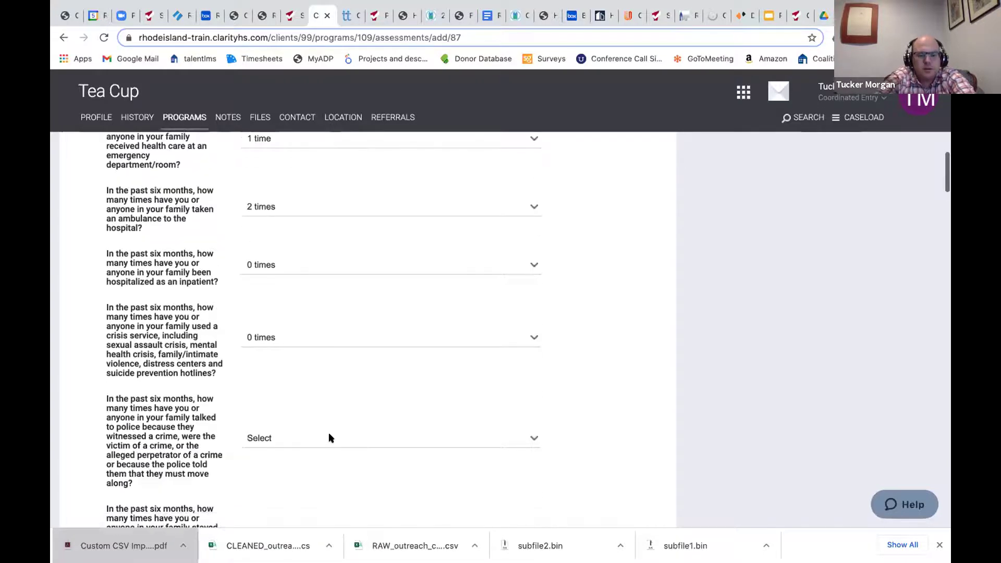
left_click(329, 438)
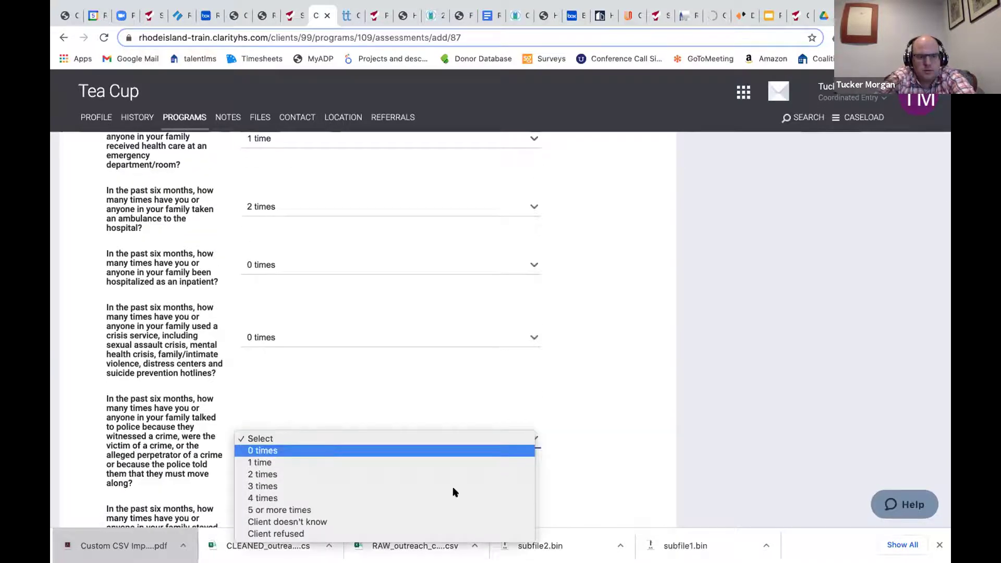
key("Return")
scroll(626, 448, "down", 1)
scroll(321, 278, "down", 1)
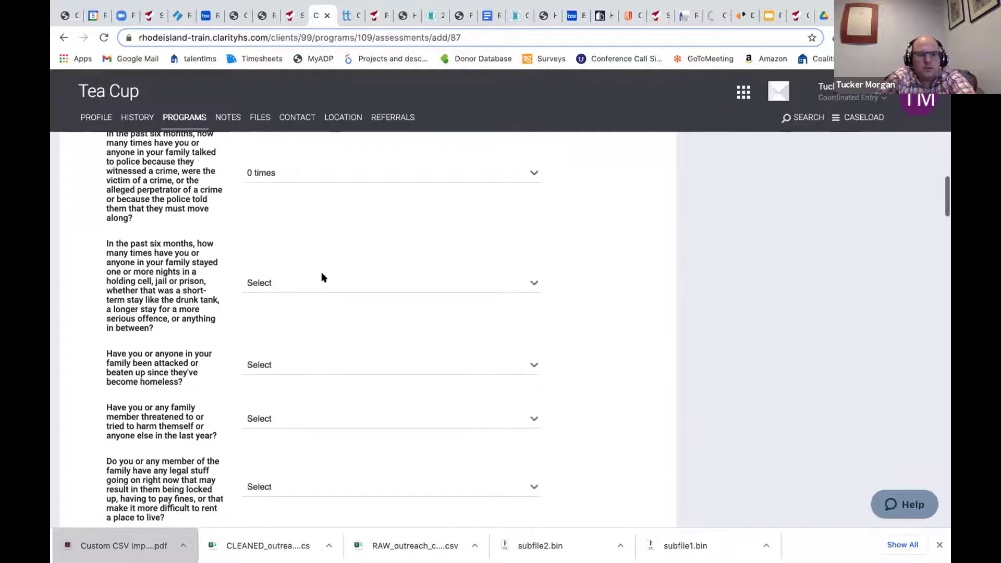
left_click(322, 277)
left_click(315, 295)
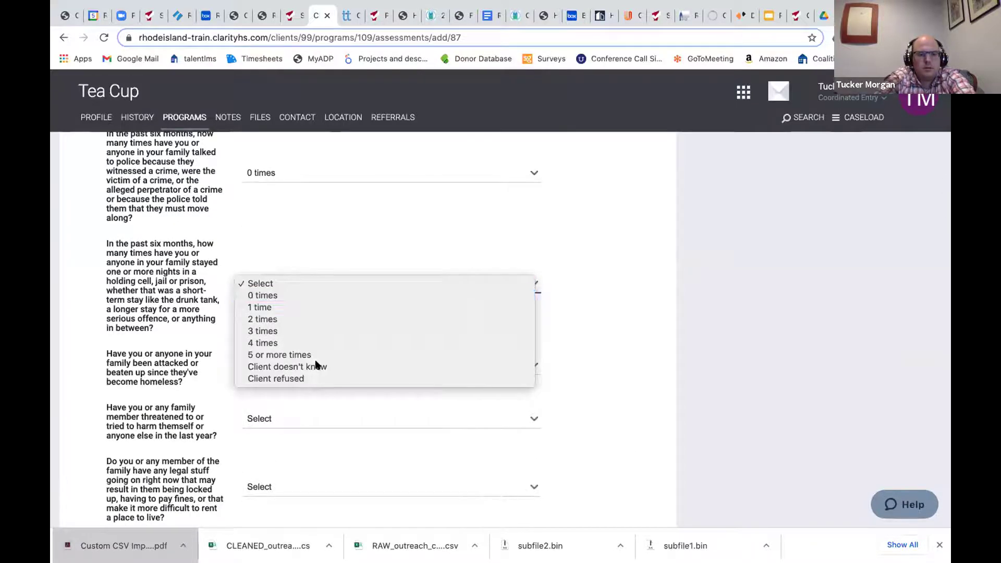
Step: Answer No to being attacked since becoming homeless, Yes to threatened or attempted harm, and No to current legal issues
left_click(308, 365)
key("Return")
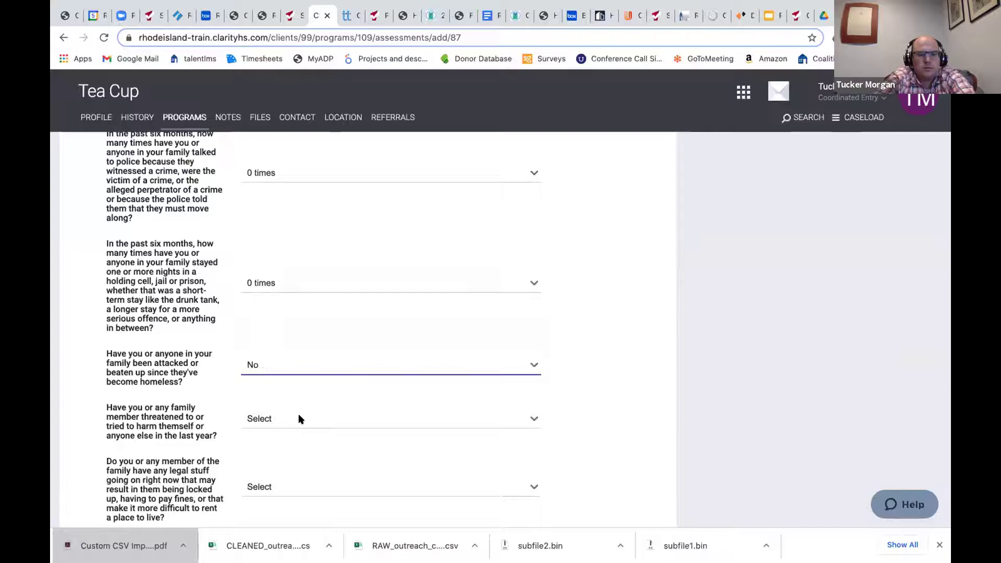
left_click(297, 417)
left_click(293, 441)
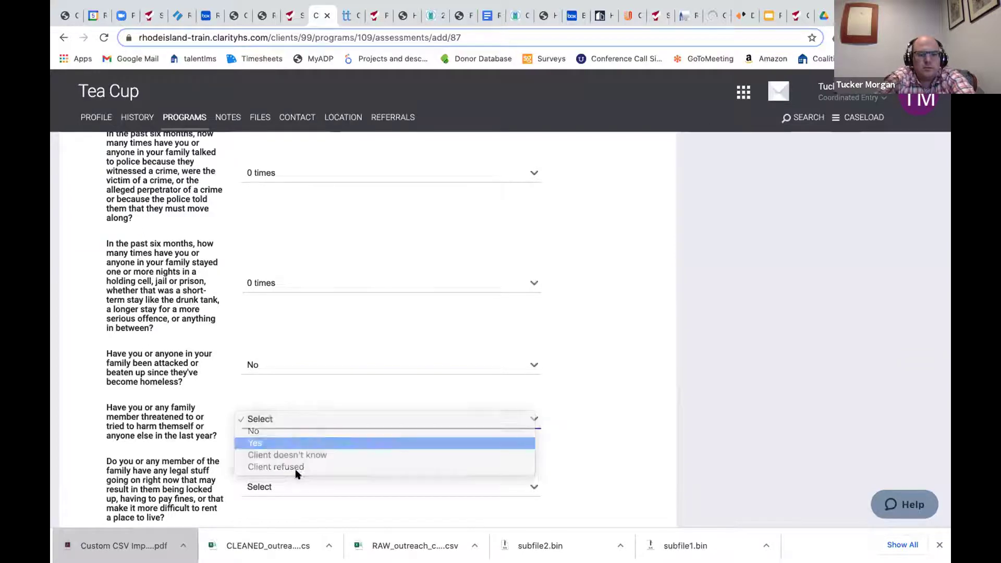
left_click(287, 487)
left_click(180, 382)
Step: Answer No to the question on exchanging sex for money, running drugs or sharing a needle
scroll(320, 324, "down", 9)
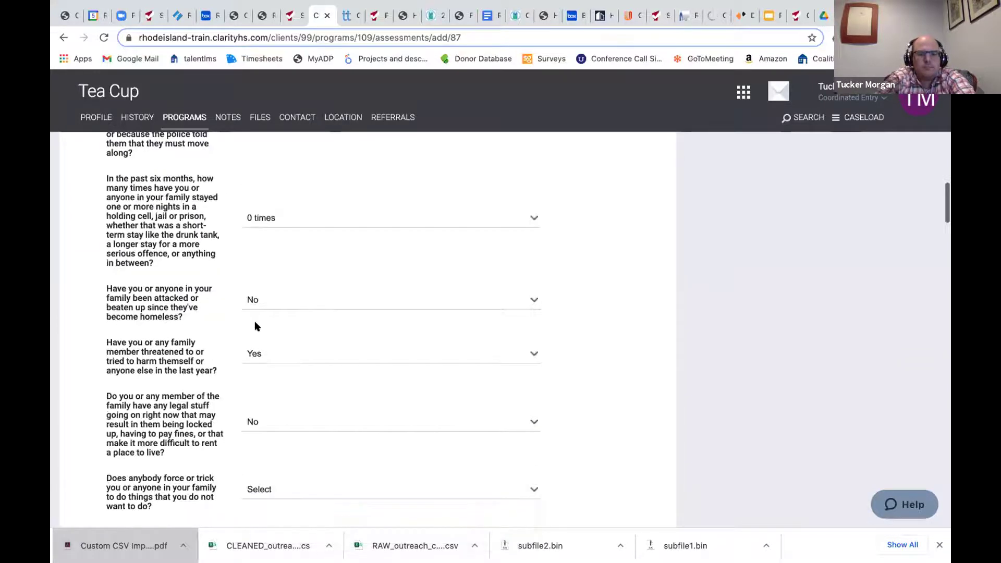
left_click(278, 146)
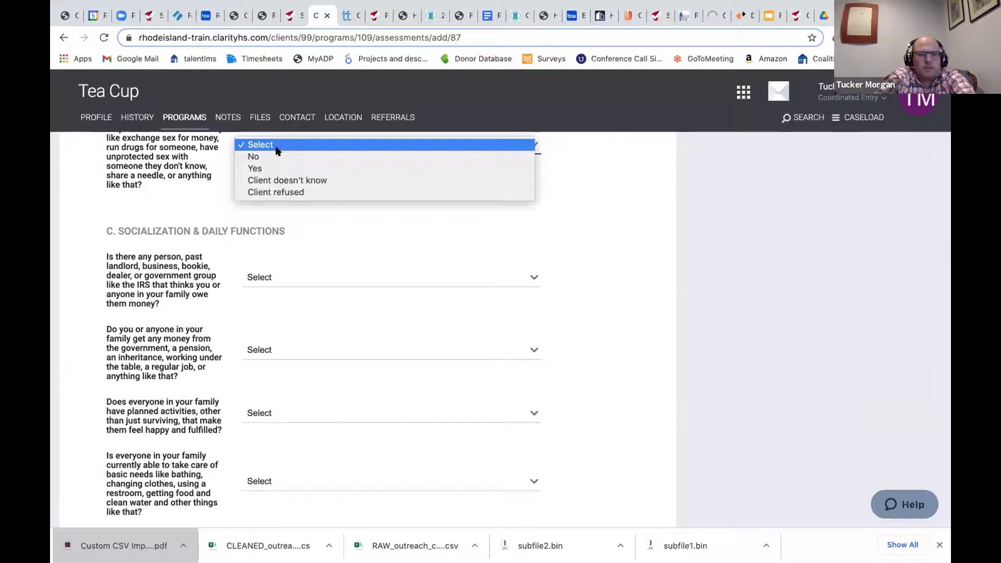
left_click(266, 156)
Step: In the Socialization & Daily Functions section, answer No to owing anyone money and No to getting any money
left_click(279, 275)
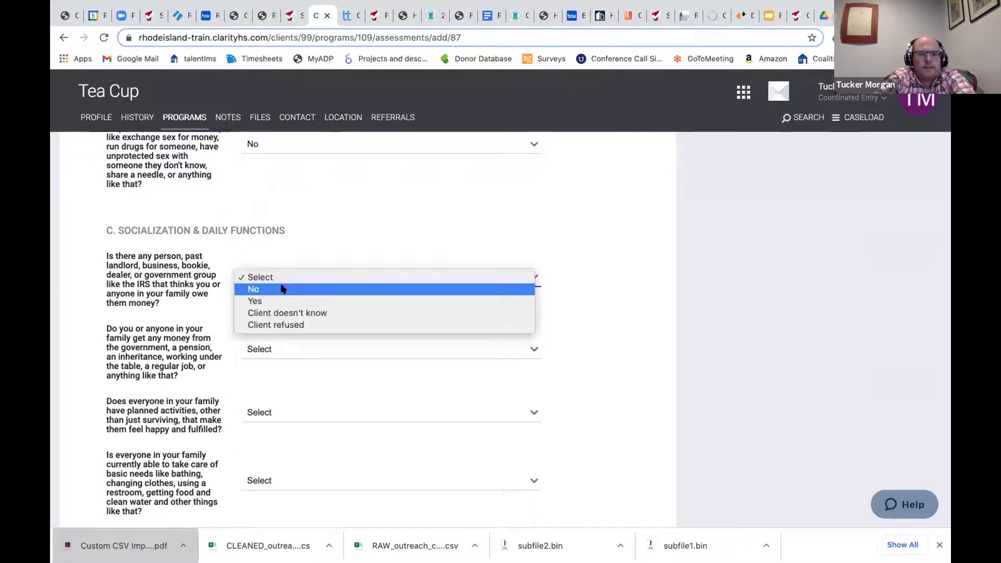
left_click(282, 289)
left_click(306, 349)
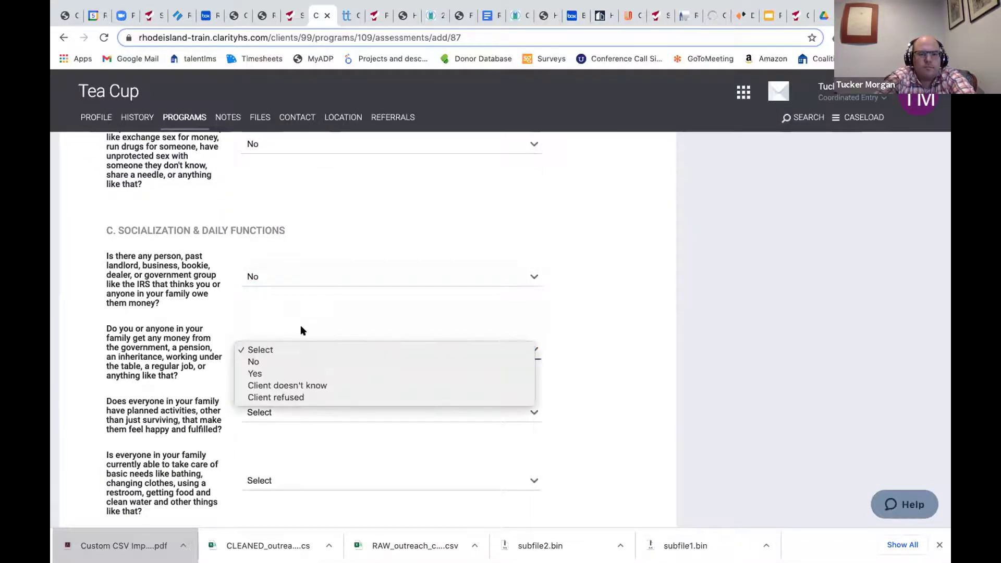
left_click(292, 361)
Step: Answer Yes to everyone in the family having planned activities that make them feel happy and fulfilled
left_click(313, 418)
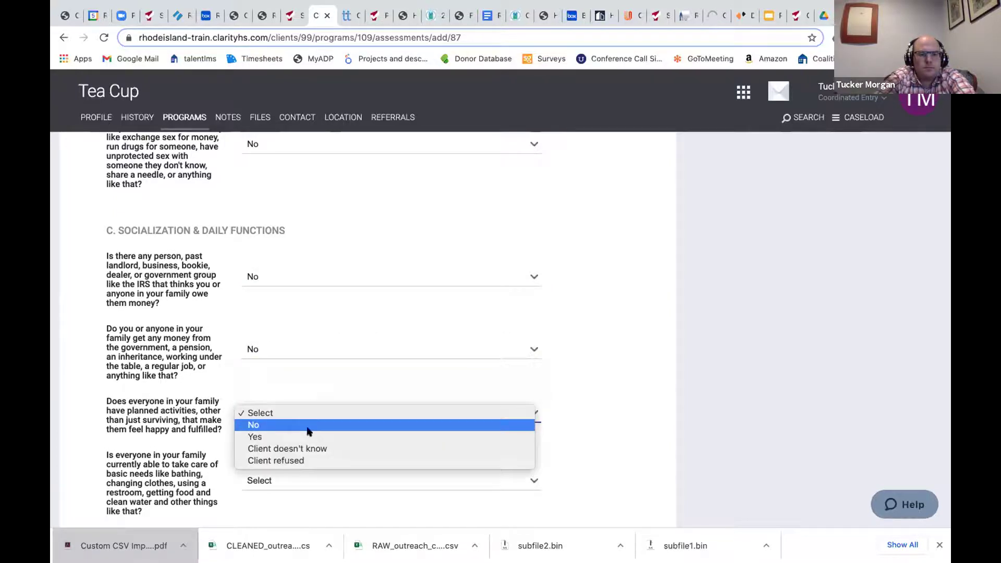
left_click(308, 437)
left_click(299, 479)
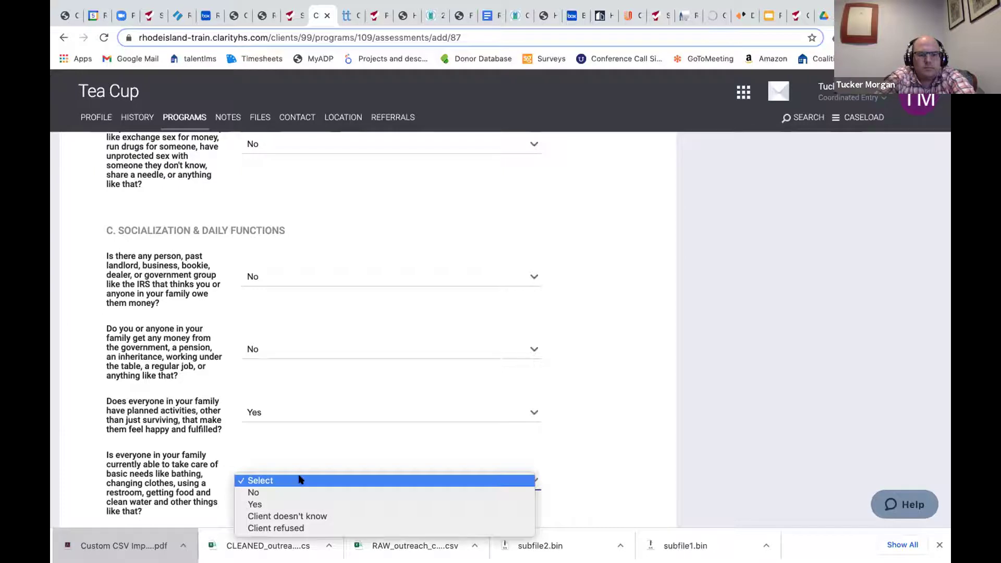
left_click(190, 453)
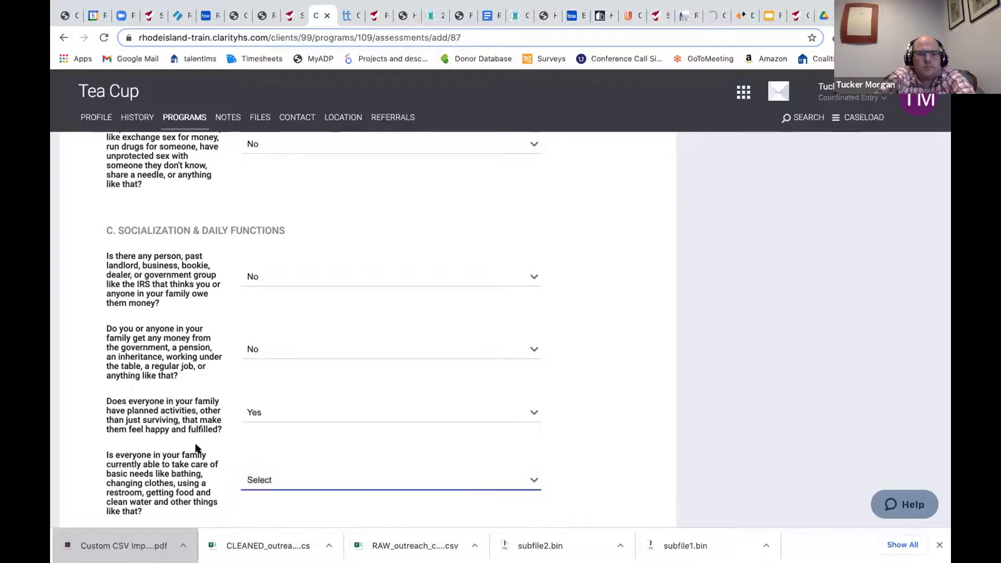
Step: Answer Yes to the homelessness being caused by a broken-down, unhealthy or abusive relationship
scroll(270, 299, "down", 8)
left_click(265, 172)
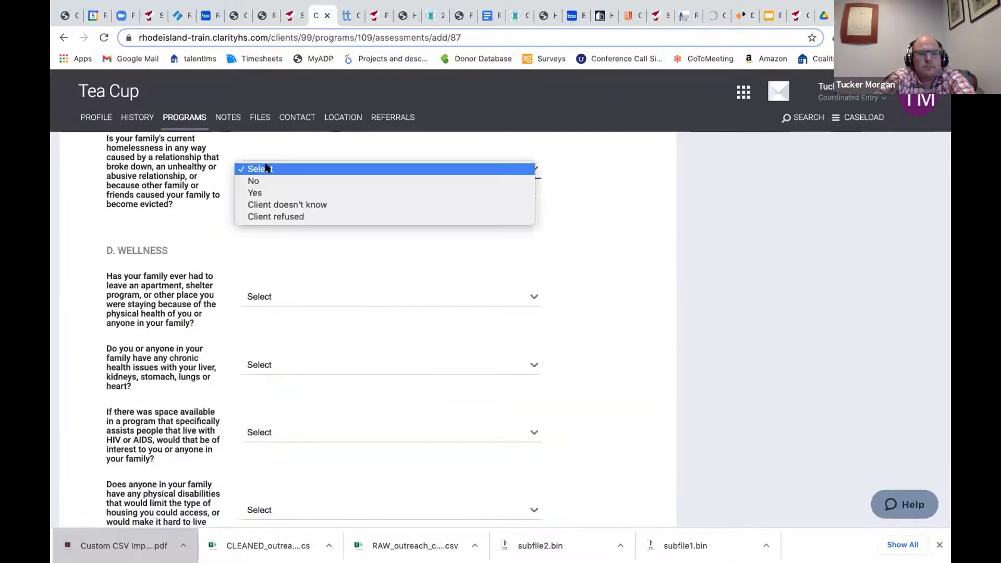
left_click(266, 192)
Step: In the Wellness section, answer No to leaving housing because of physical health and No to chronic health issues
left_click(275, 298)
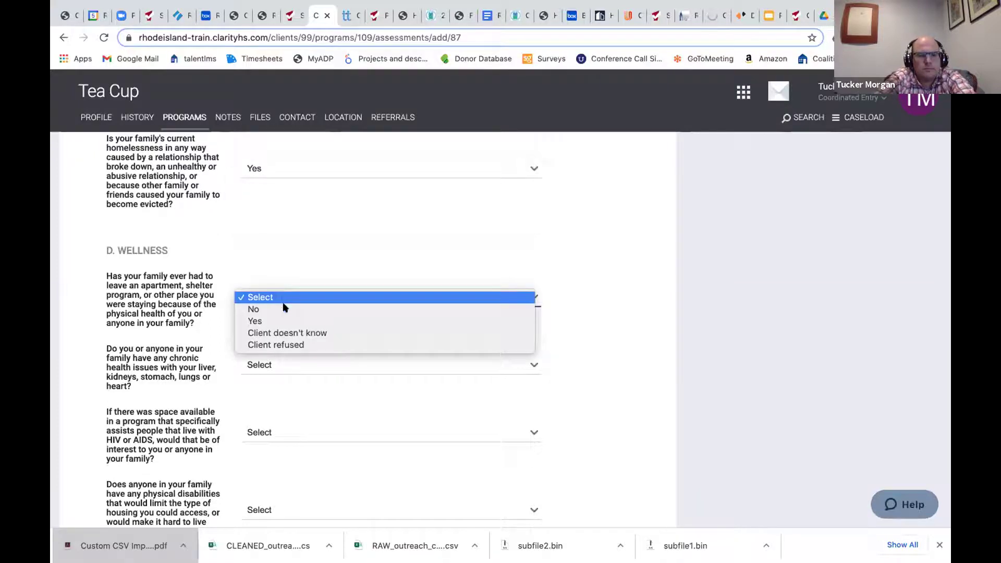
left_click(282, 309)
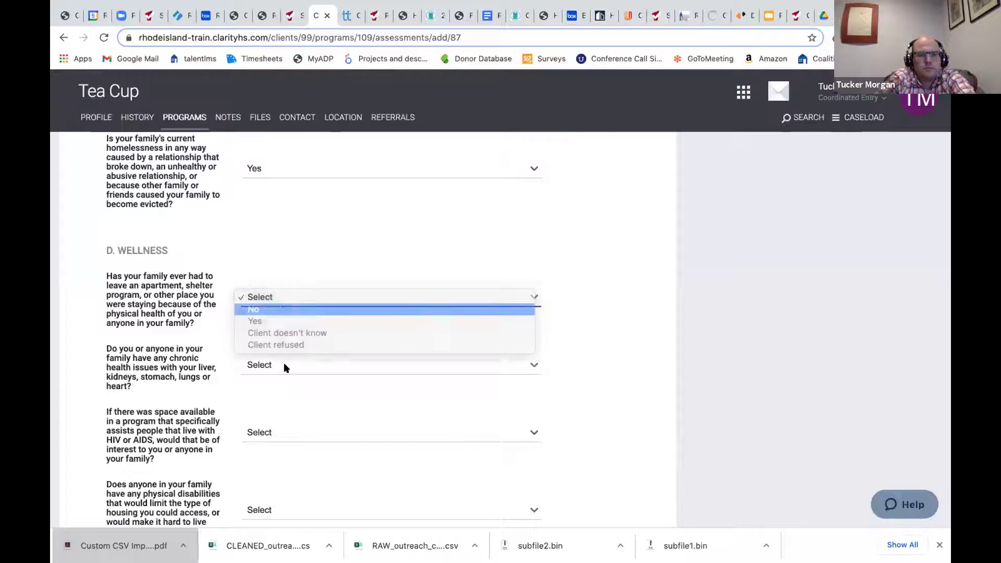
left_click(284, 365)
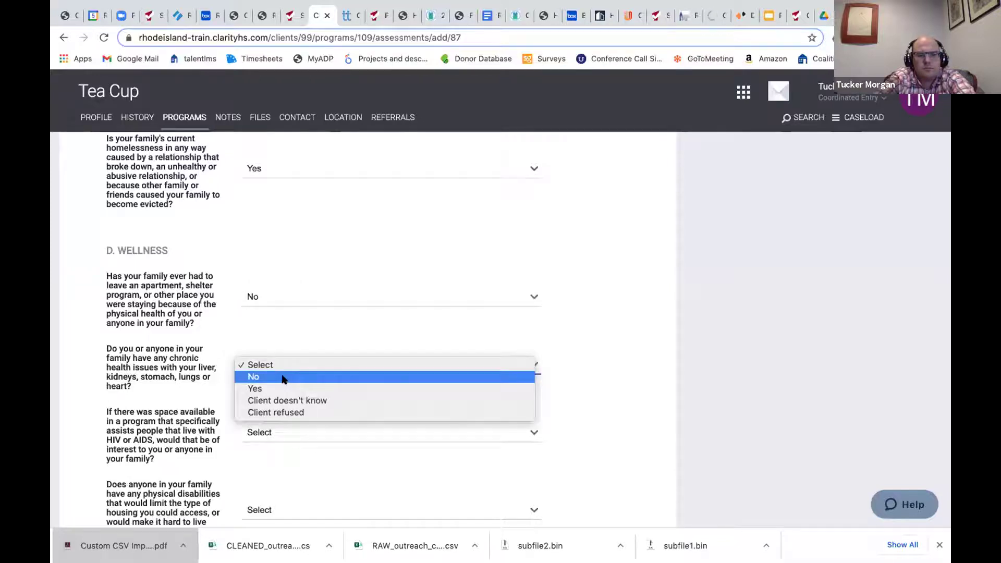
Step: Answer No to interest in an HIV or AIDS program and No to physical disabilities that limit housing
left_click(285, 437)
left_click(277, 445)
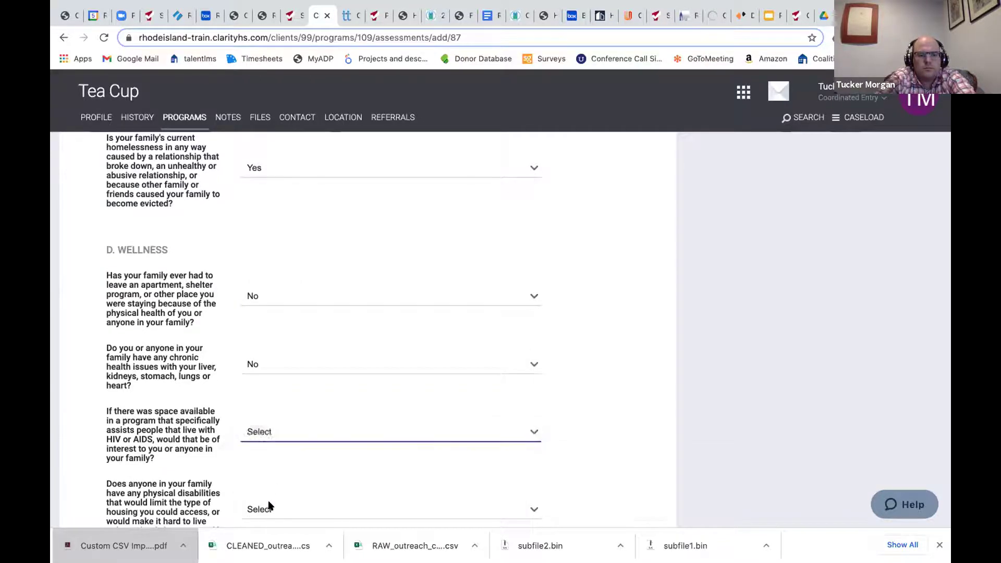
scroll(271, 469, "down", 3)
left_click(274, 450)
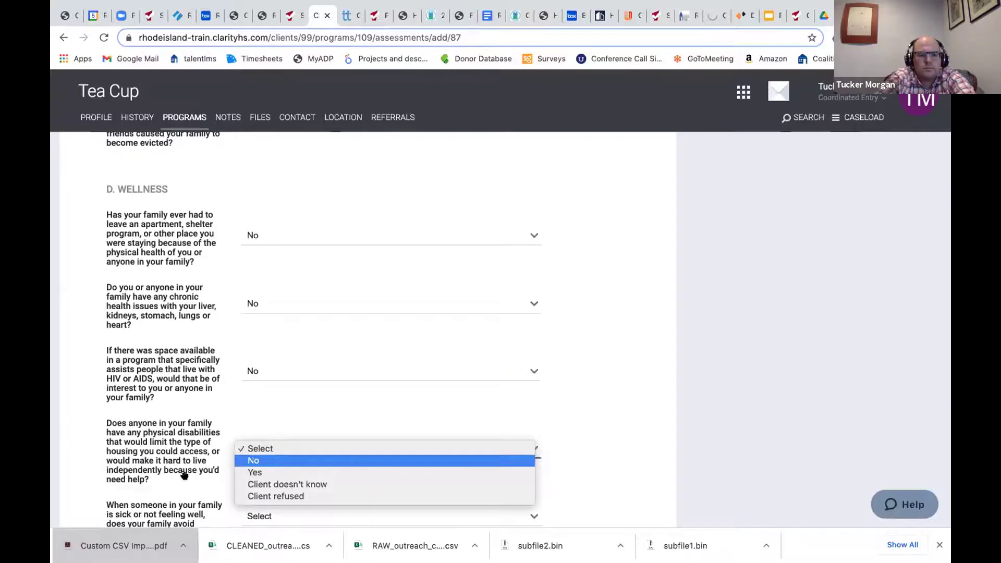
left_click(274, 461)
Step: Answer No to avoiding medical help when sick and No to both questions about drinking or drug use affecting housing
scroll(292, 412, "down", 5)
left_click(294, 387)
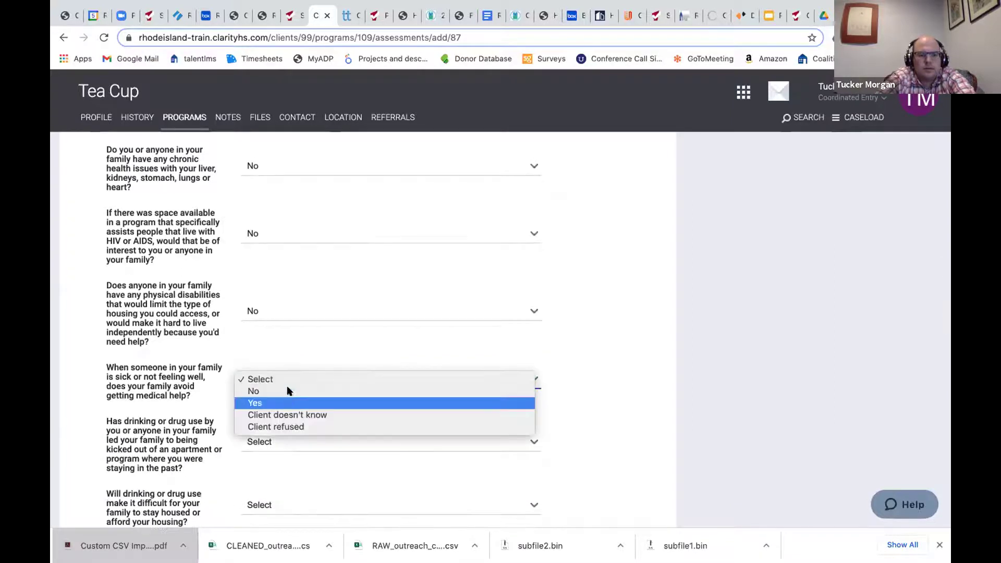
left_click(285, 437)
left_click(284, 437)
left_click(278, 452)
scroll(272, 366, "down", 4)
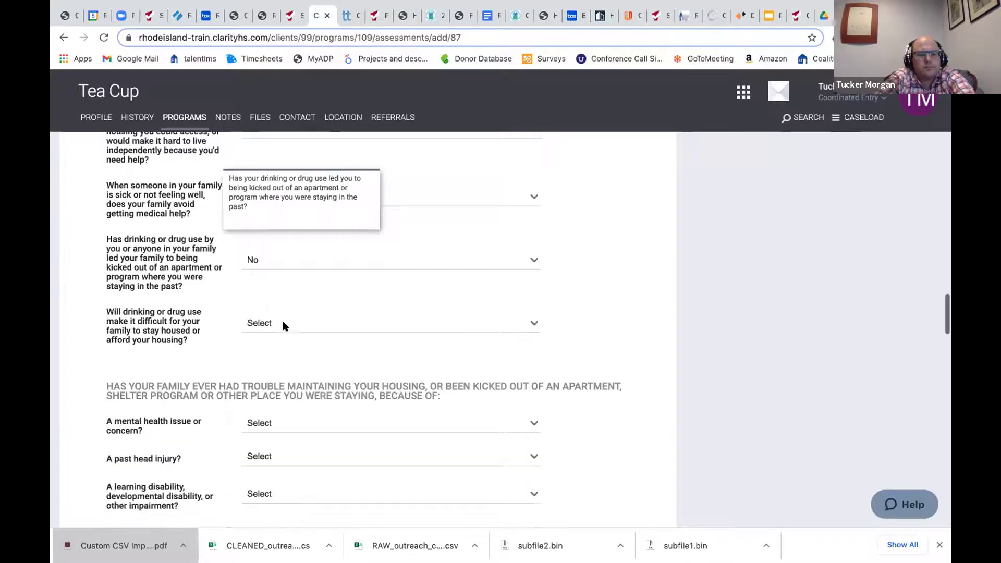
left_click(284, 322)
key("Return")
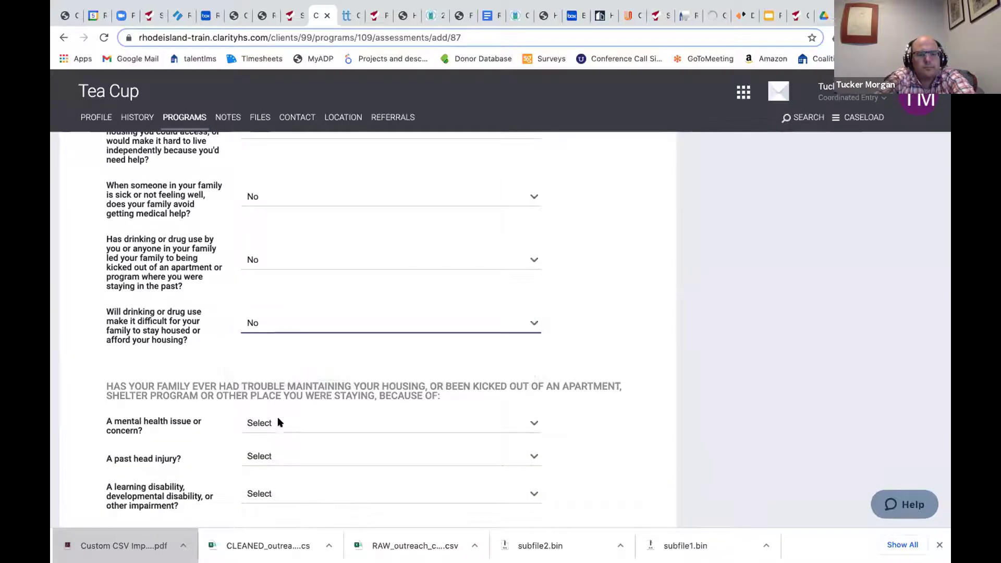
Step: Answer No to having housing trouble because of a mental health issue, a past head injury, or a learning or developmental disability
left_click(276, 421)
key("Down")
key("Return")
left_click(262, 464)
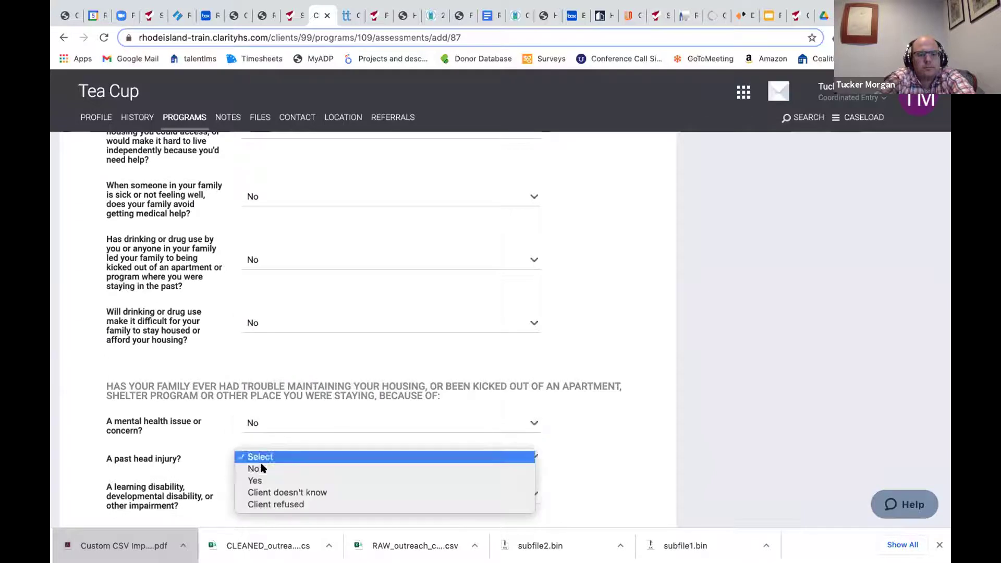
key("Down")
key("Return")
left_click(257, 497)
key("Down")
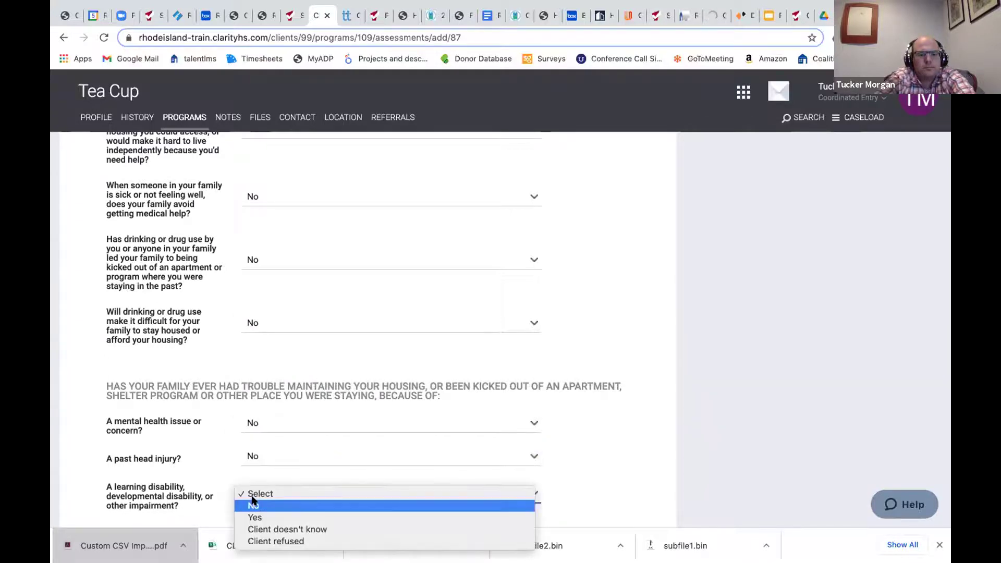
key("Return")
Step: Answer No to mental health or brain issues limiting independent living and to any single member having combined medical, mental health and substance use concerns
scroll(198, 455, "down", 4)
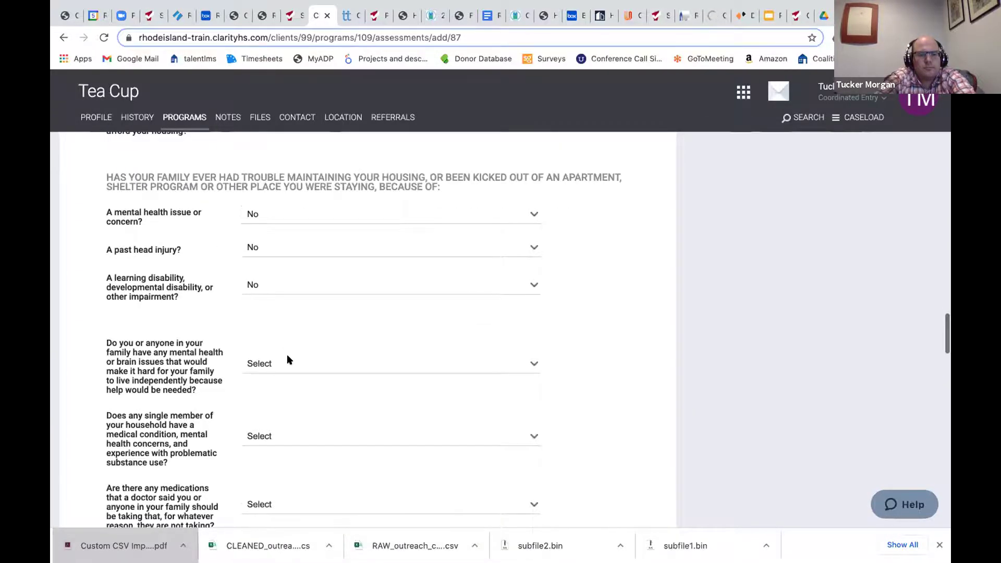
left_click(286, 358)
left_click(300, 376)
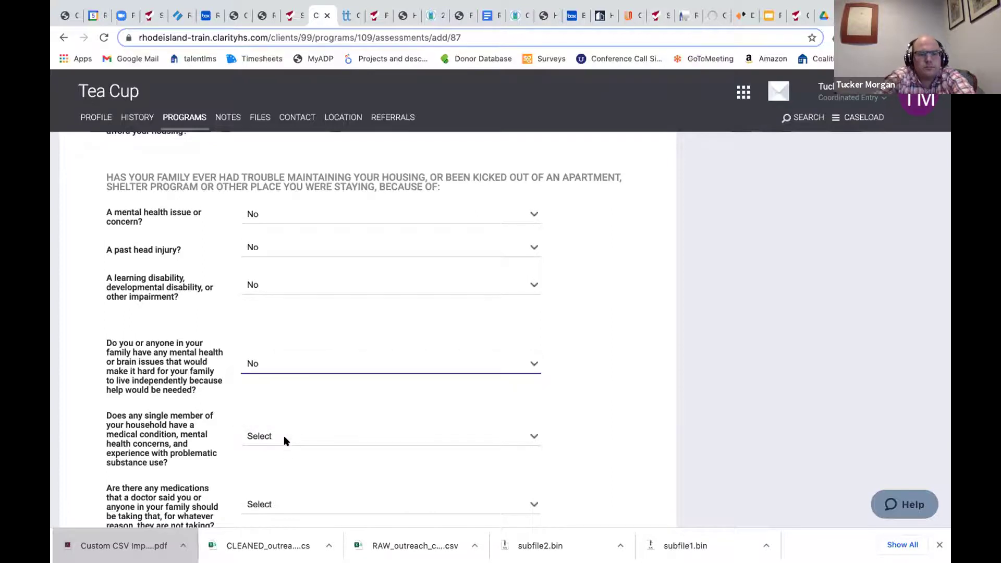
key("Tab")
key("n")
Step: Answer No to both medication questions and to the current homelessness being caused by abuse or other trauma
key("Tab")
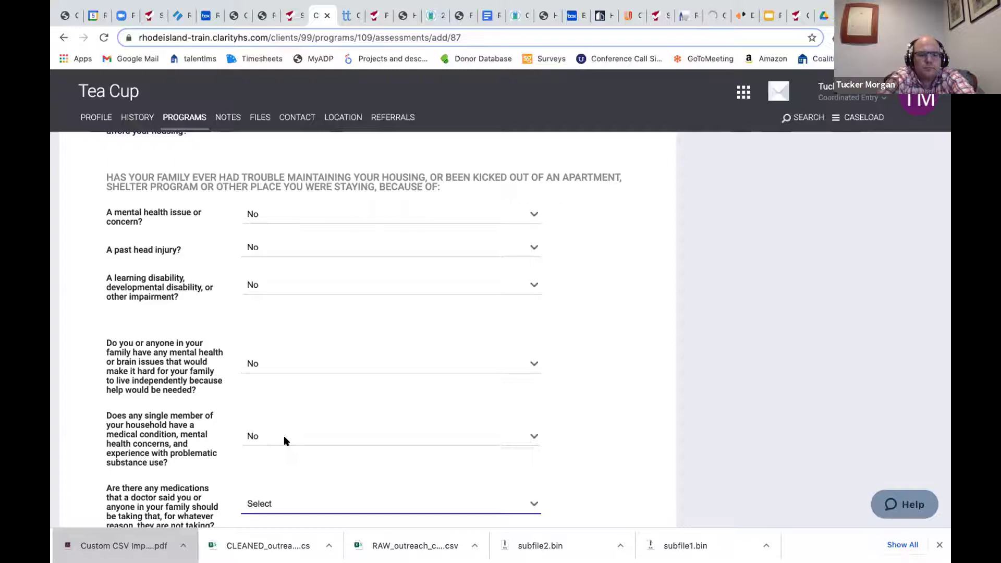
key("n")
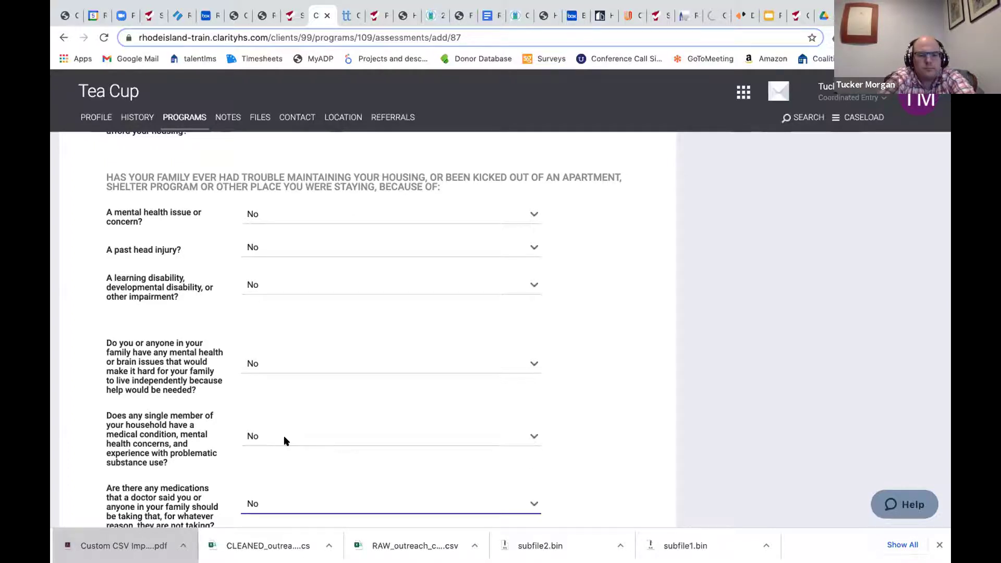
key("Tab")
key("n")
key("Tab")
key("n")
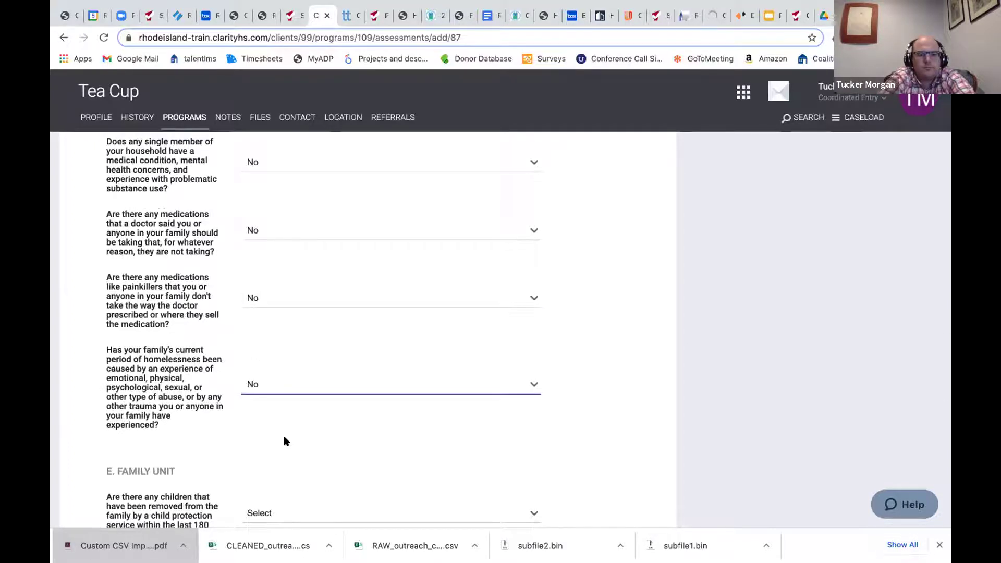
Step: In the Family Unit section, answer No to children removed by child protection, family legal issues, and children living with family or friends
key("Tab")
key("n")
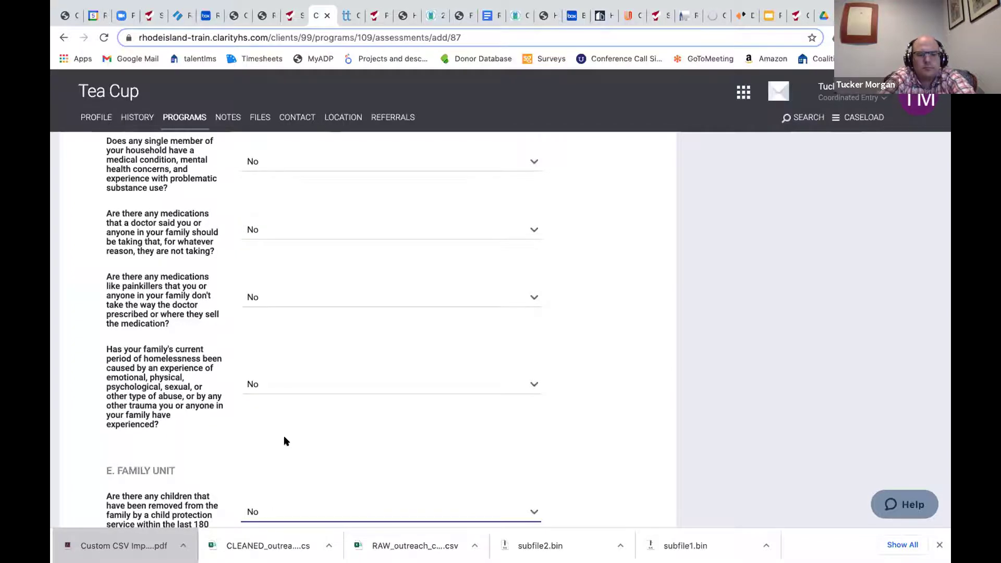
key("Tab")
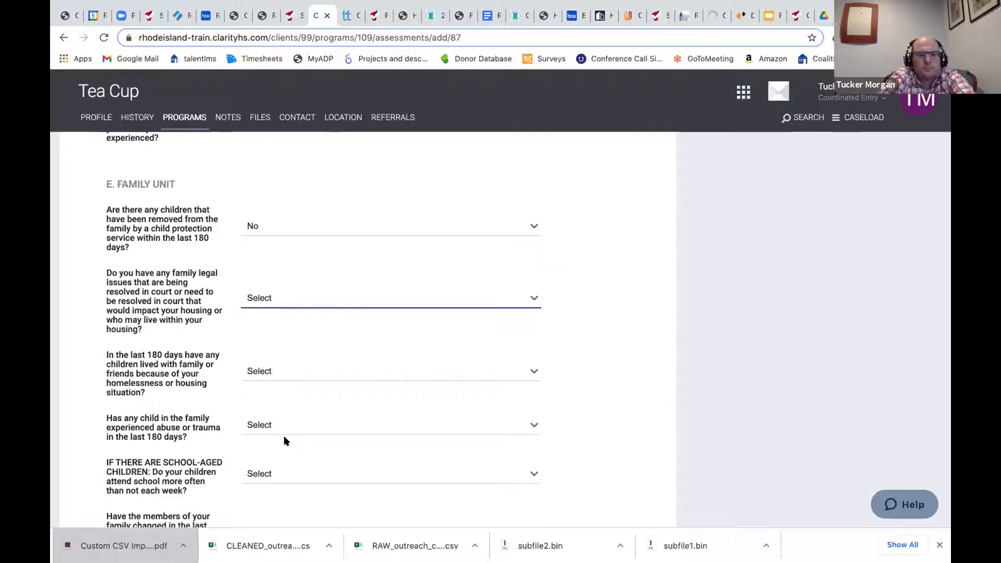
key("n")
key("Tab")
key("n")
Step: Answer No to any child experiencing abuse or trauma in the last 180 days and to school-aged children regularly attending school
key("Tab")
key("n")
key("Tab")
key("n")
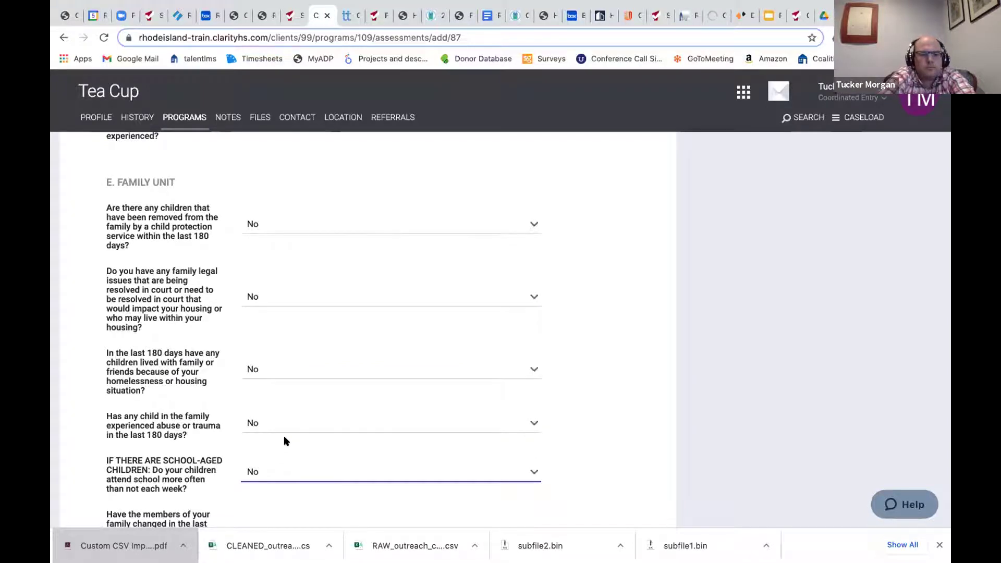
Step: Answer No to recent changes in family members, other people expected to move in, and two or more planned weekly family activities
key("Tab")
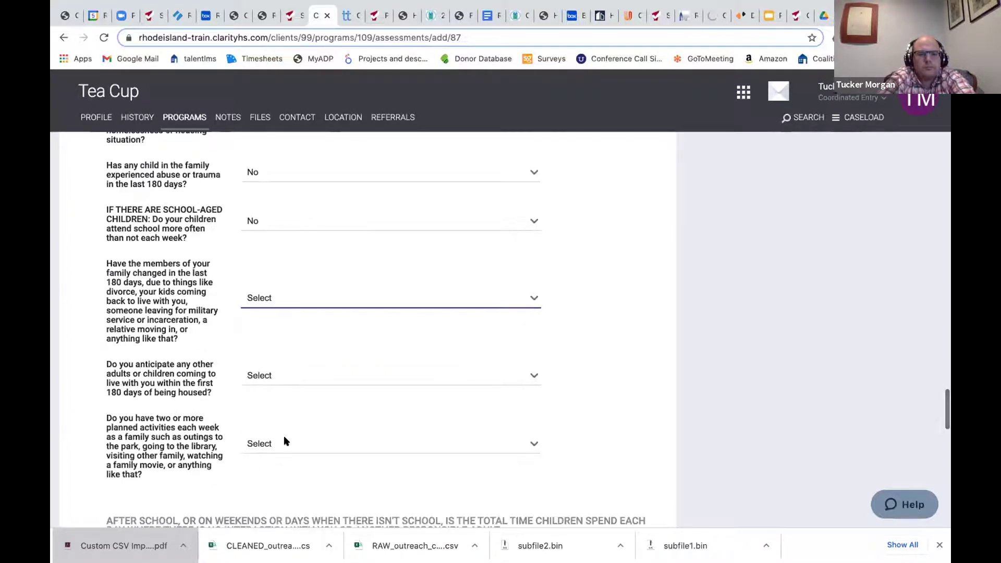
key("n")
key("Tab")
key("n")
key("Tab")
key("n")
Step: For unsupervised time, answer Yes for children 13 or older and No for 12 or younger; answer No to older kids helping siblings
key("Tab")
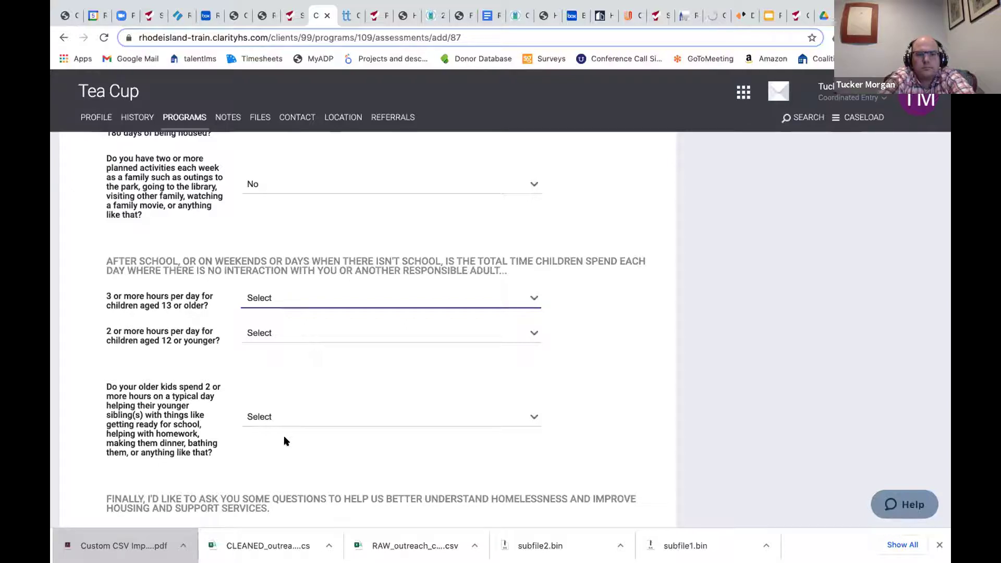
key("y")
key("Tab")
key("n")
key("Tab")
key("n")
Step: In the final questions, set the veteran status to No and the citizenship status to Citizen
key("Tab")
key("n")
key("Tab")
key("c")
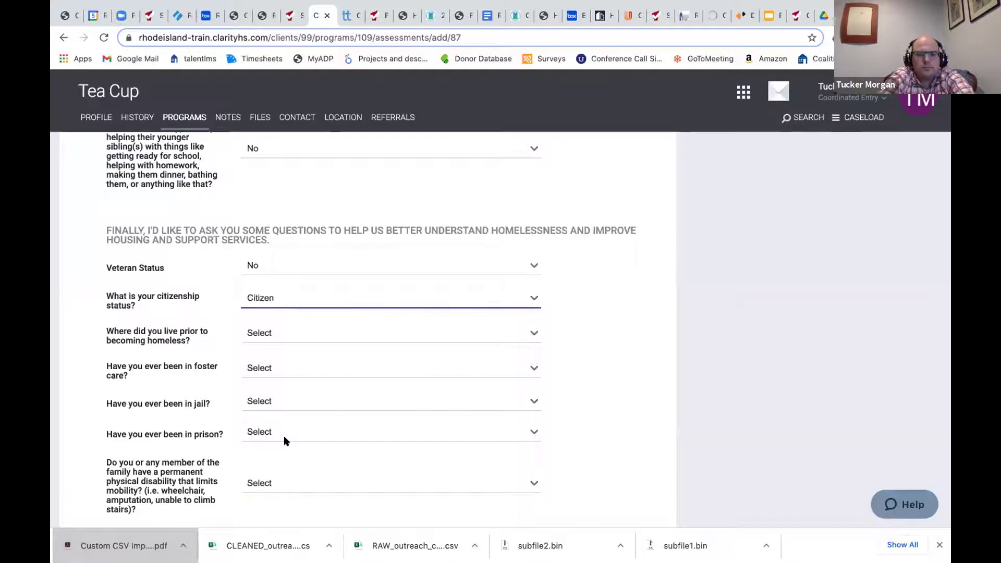
Step: Set the place lived prior to becoming homeless to This region
key("Tab")
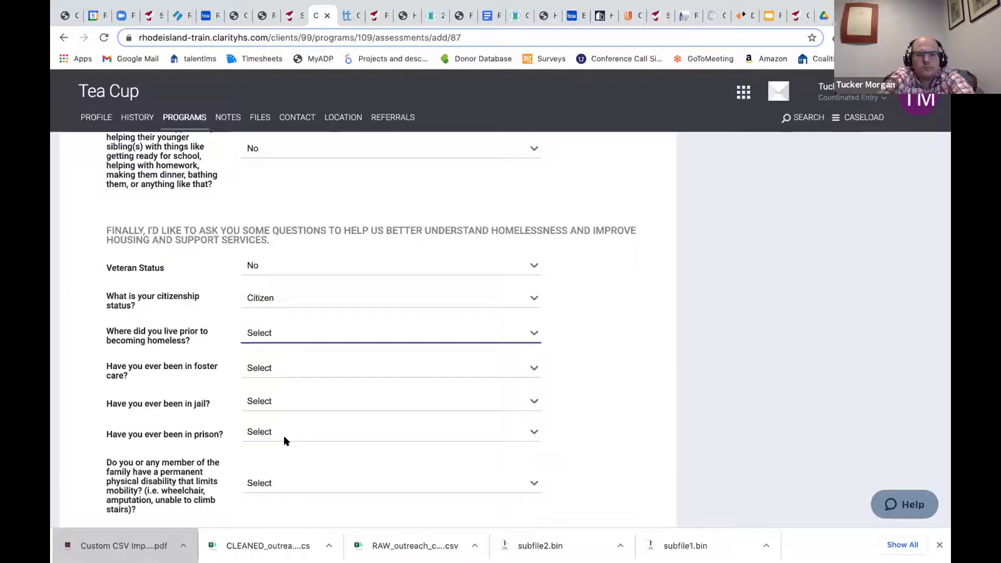
scroll(286, 441, "up", 2)
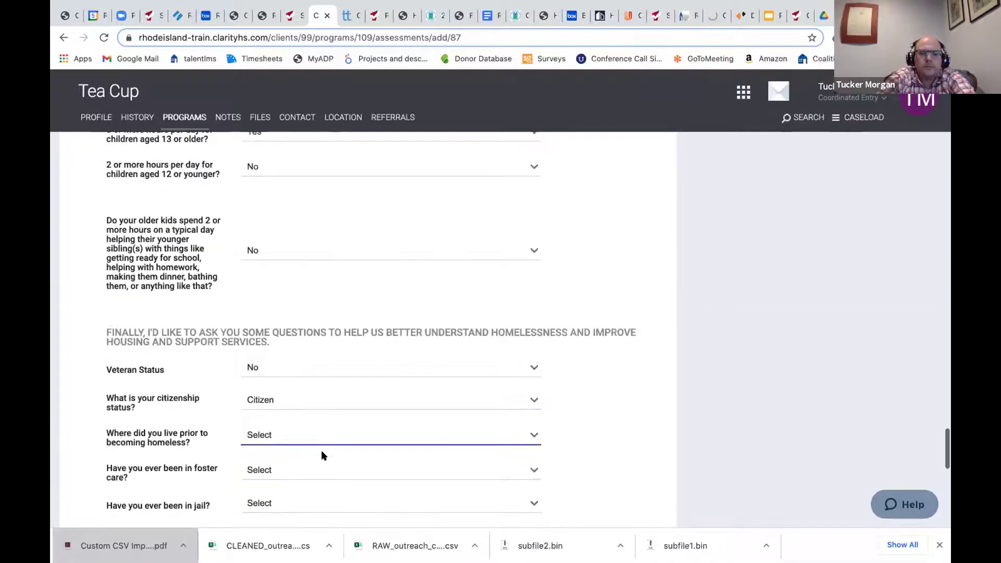
scroll(322, 454, "down", 1)
left_click(316, 392)
left_click(315, 413)
Step: Answer No to ever having been in foster care, in jail or in prison
left_click(278, 424)
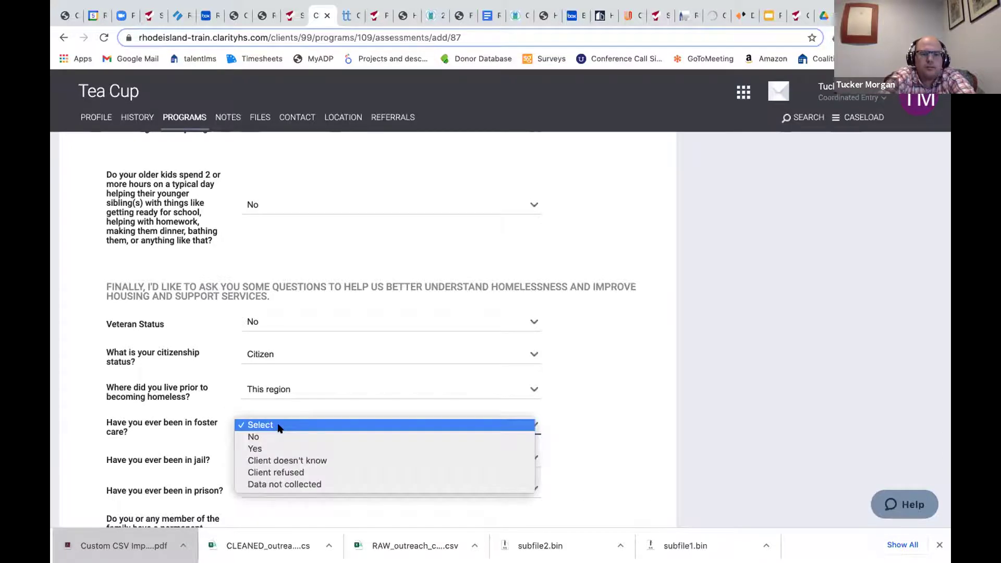
key("Return")
key("Tab")
key("n")
key("Tab")
key("n")
Step: Answer No to a permanent physical disability limiting mobility and enable MEDICAID as the health insurance type
key("Tab")
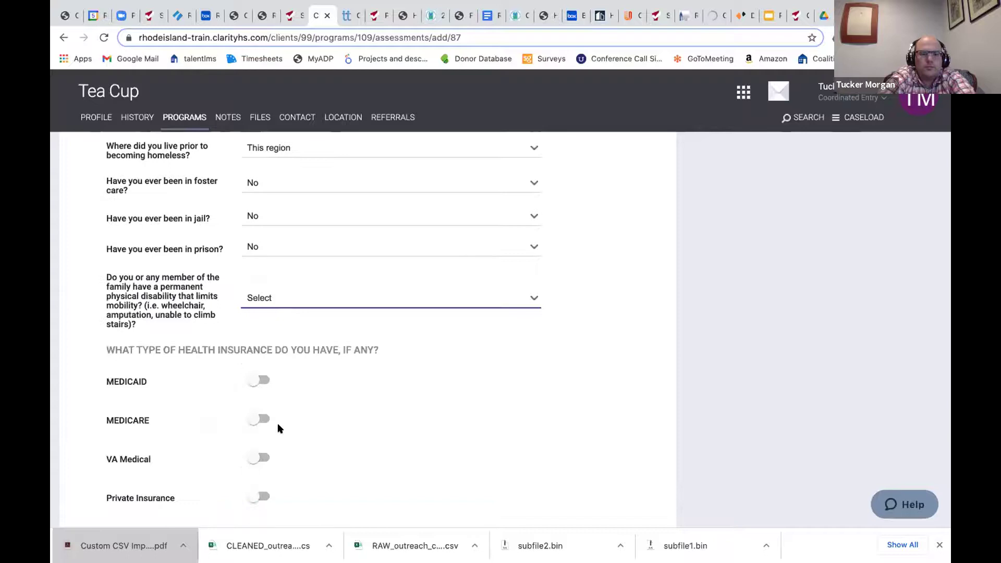
key("n")
left_click(256, 379)
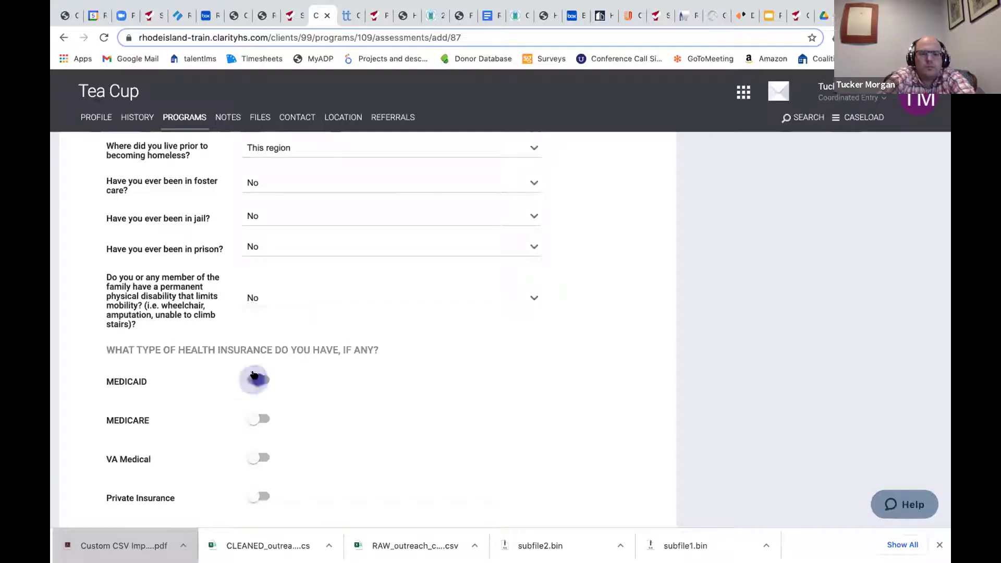
Step: Enter "outside" as where the family is easiest to find on a regular day, and submit the assessment
scroll(256, 374, "down", 2)
scroll(255, 375, "down", 4)
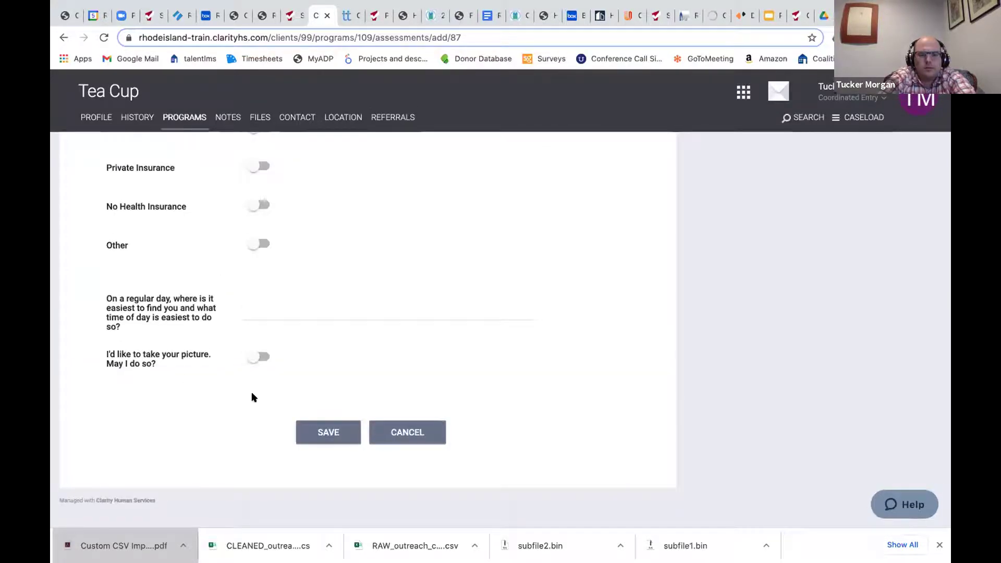
left_click(330, 316)
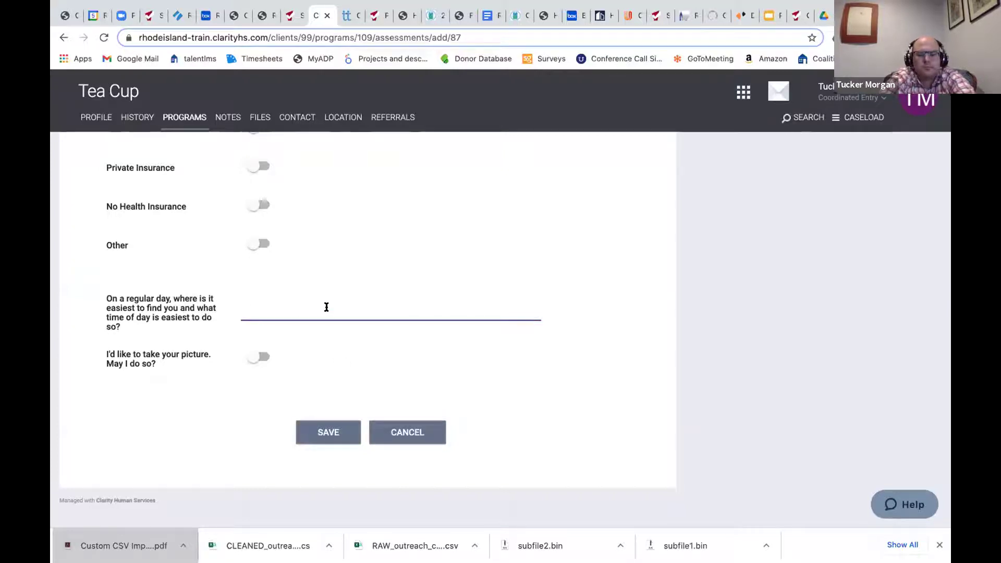
type("outside")
left_click(342, 436)
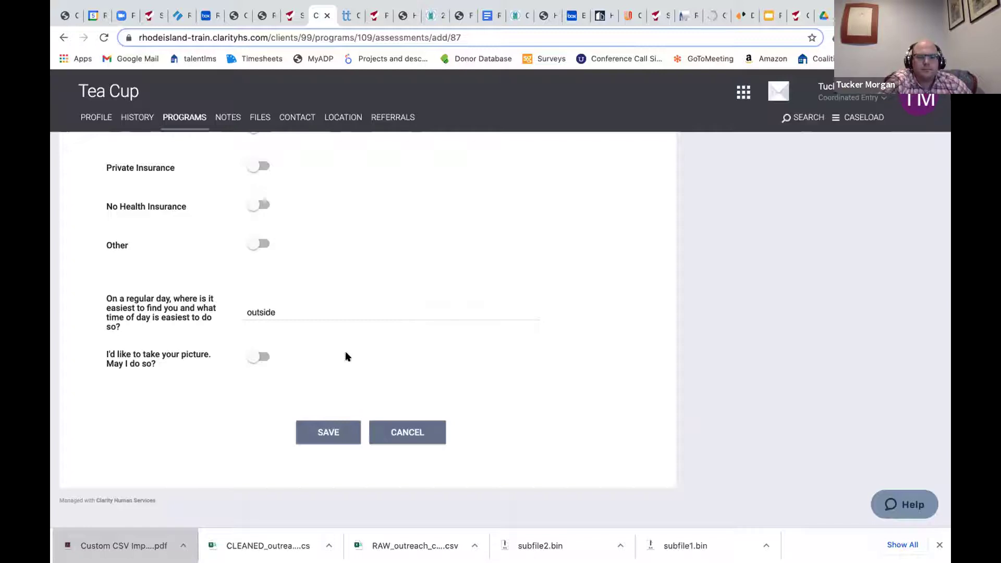
left_click(313, 433)
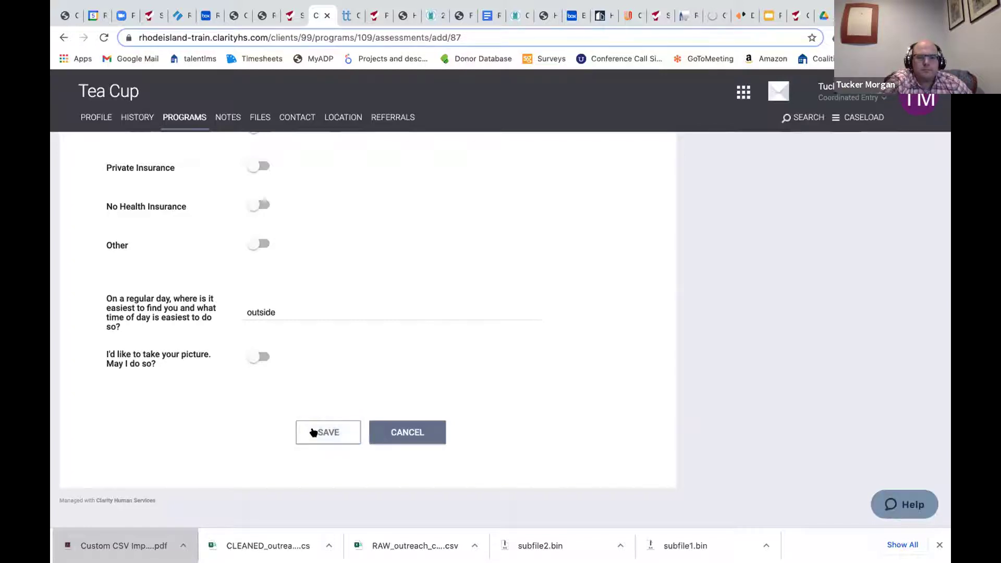
Step: Answer No to the unanswered Risks question about anybody forcing or tricking the family to do things they do not want to do
scroll(270, 425, "up", 15)
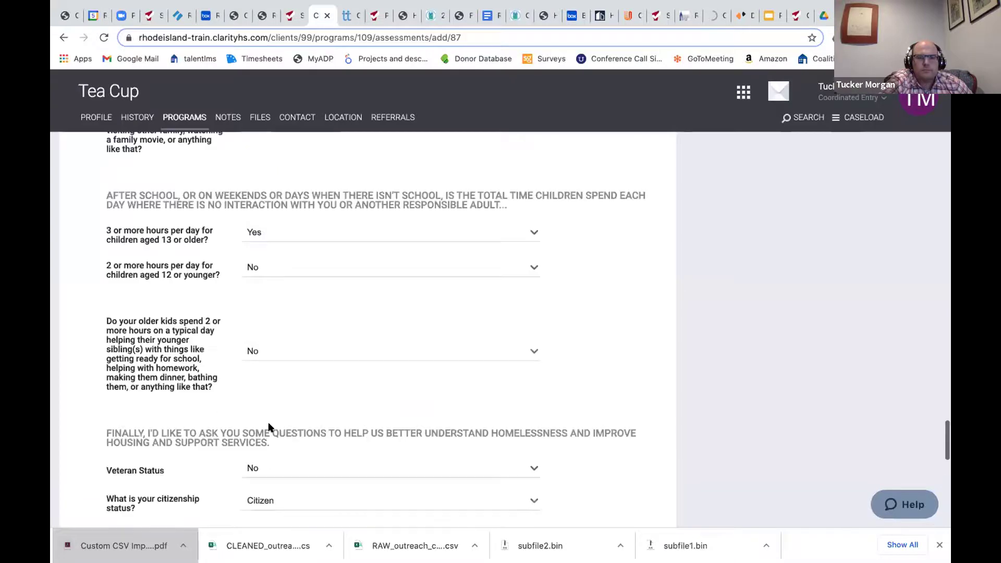
scroll(271, 425, "up", 20)
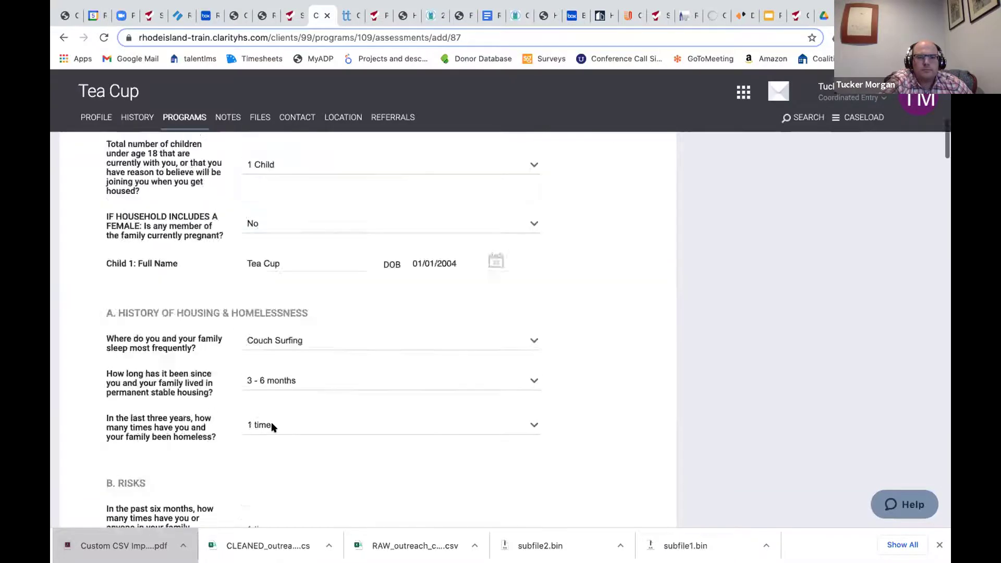
scroll(271, 421, "down", 10)
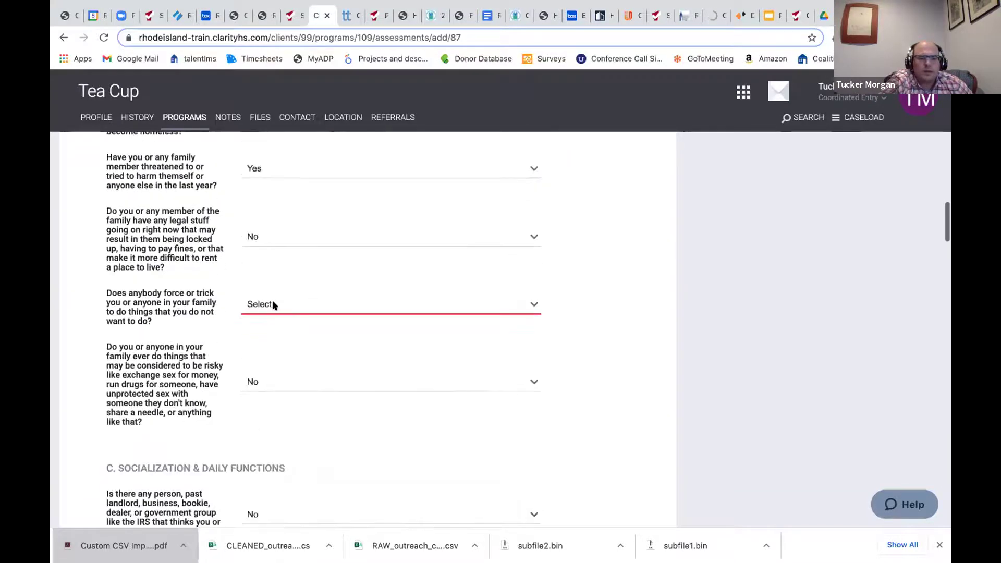
left_click(272, 302)
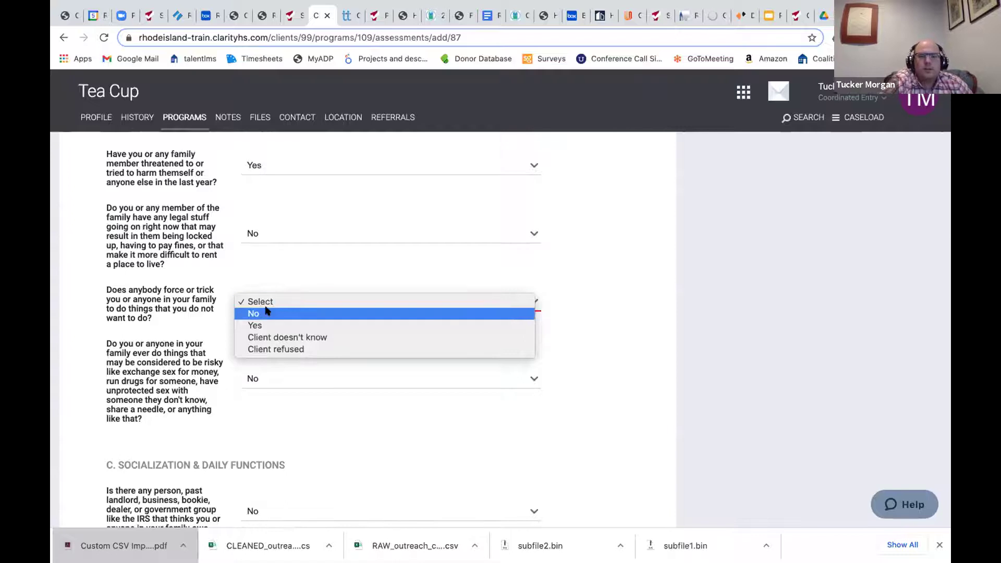
left_click(252, 314)
Step: Check the form for other unanswered questions and save the VI-F-SPDAT Prescreen for Families
scroll(706, 368, "up", 10)
scroll(706, 368, "down", 12)
scroll(707, 368, "down", 20)
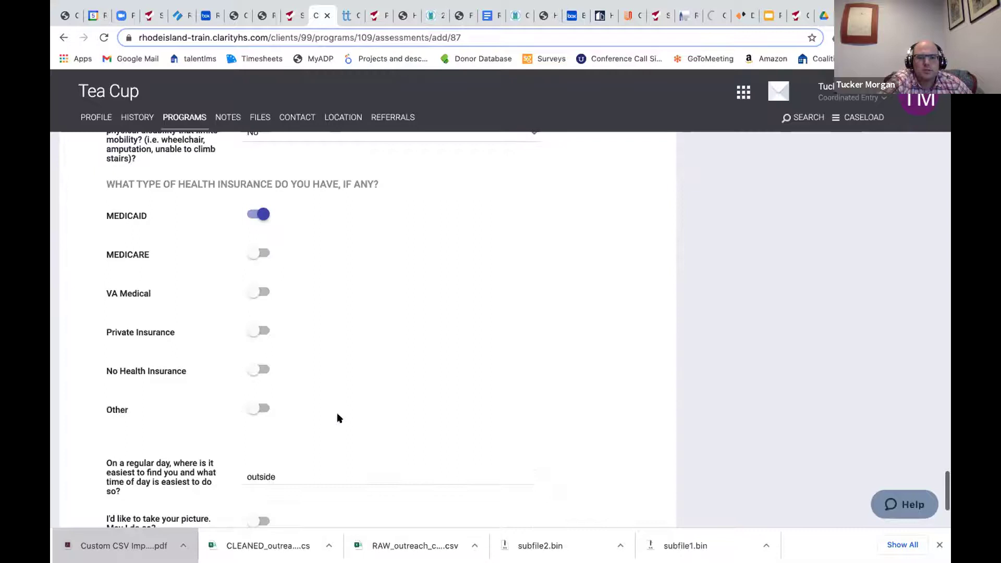
left_click(307, 431)
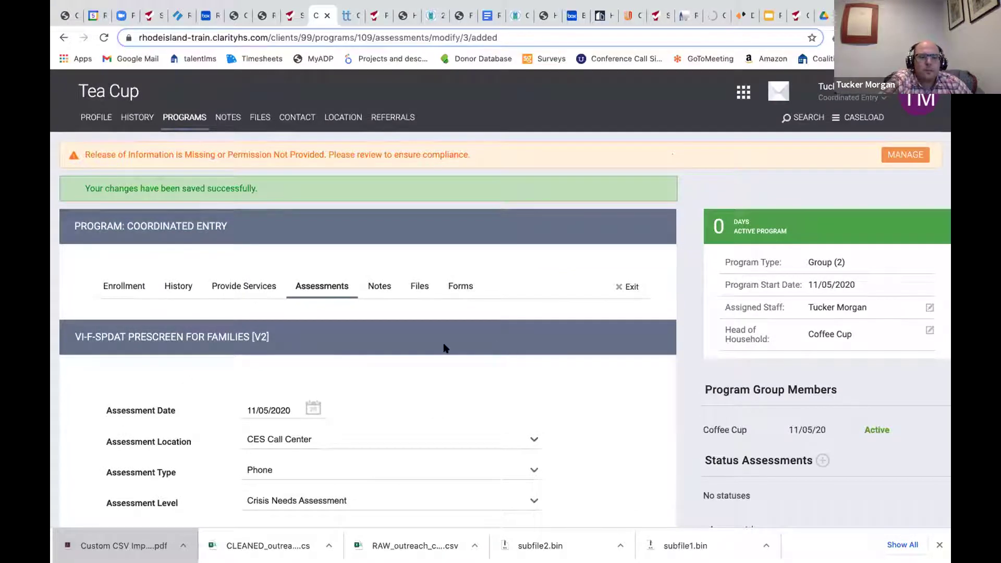
Step: Look over the saved prescreen, then open the program's assessments list and examine the score of the VI-F-SPDAT entry in Assessment History
scroll(318, 284, "down", 1)
scroll(219, 355, "down", 4)
scroll(221, 351, "down", 4)
scroll(347, 288, "up", 9)
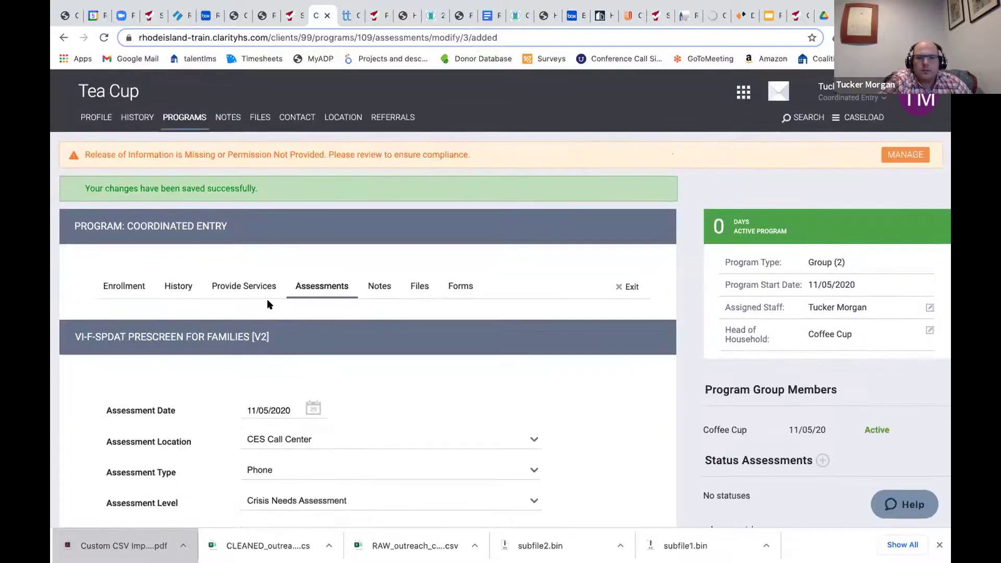
left_click(314, 291)
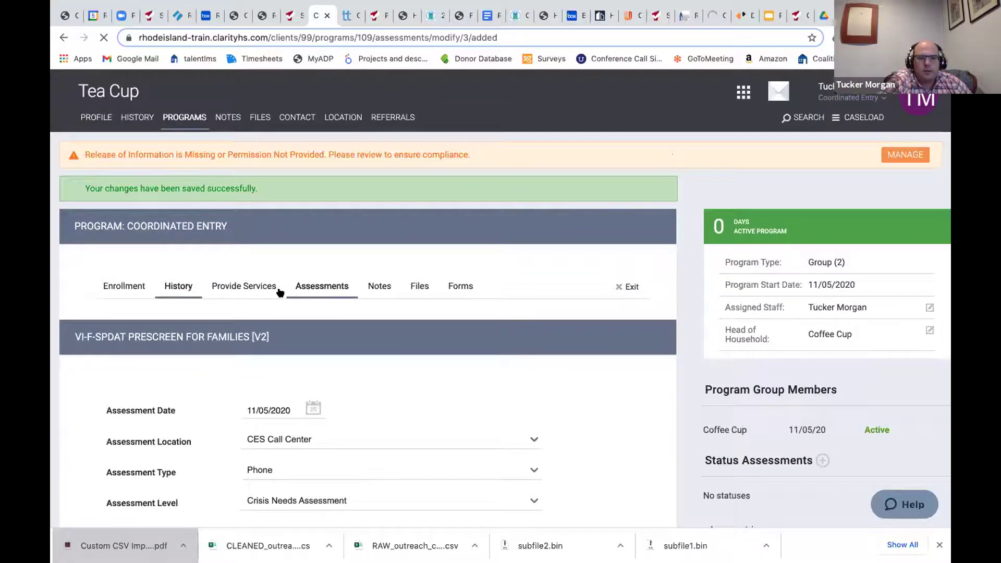
scroll(462, 347, "down", 3)
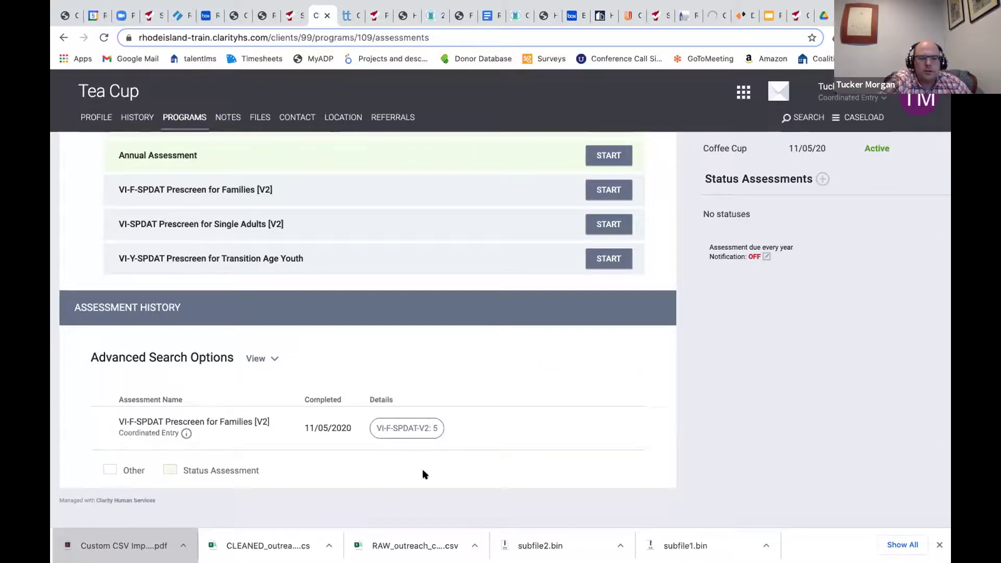
scroll(425, 369, "up", 2)
scroll(424, 365, "up", 3)
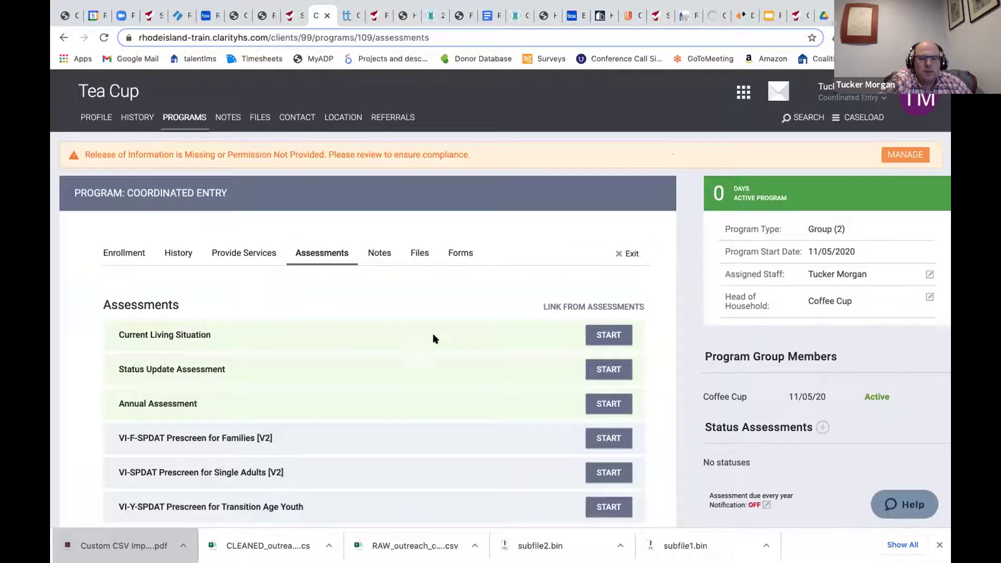
scroll(433, 339, "down", 5)
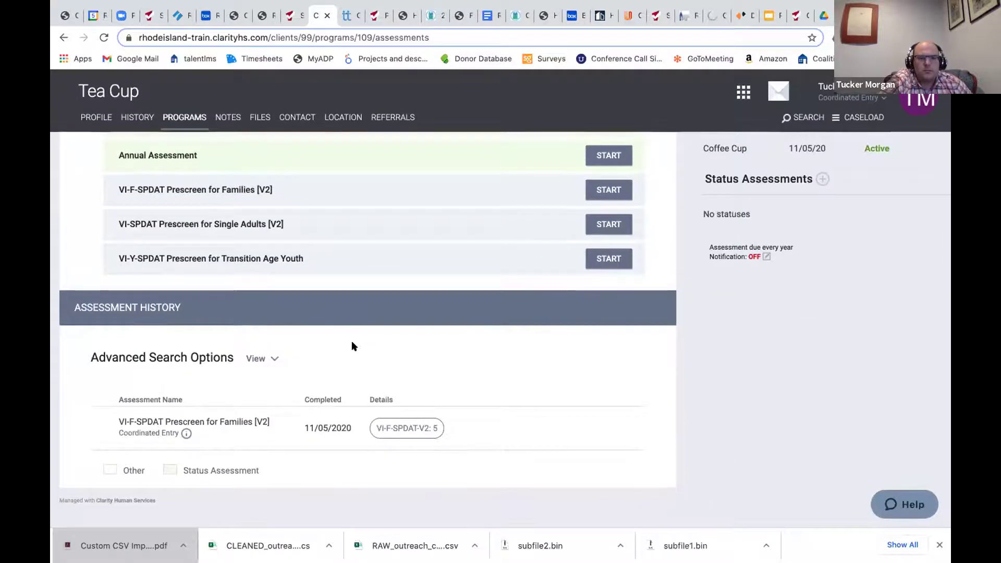
Step: Open the services of the Coordinated Entry program and expand the CE Event service
scroll(352, 346, "up", 5)
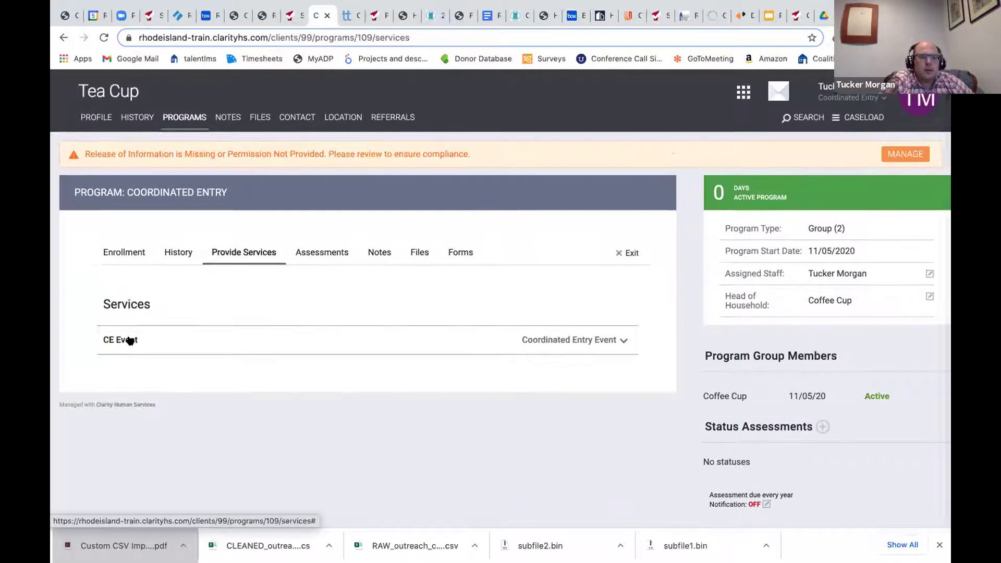
left_click(130, 340)
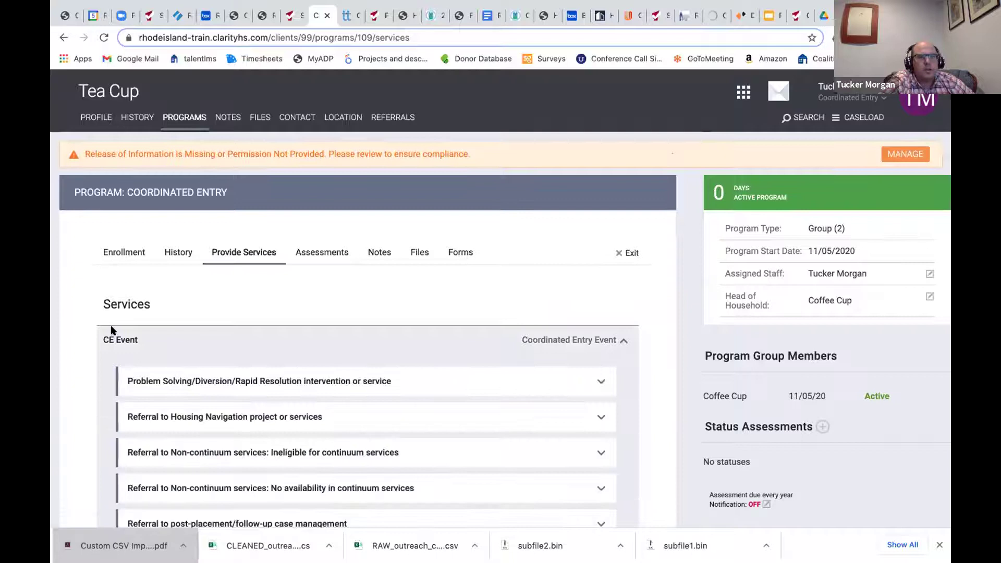
Step: Look over the CE Event types and examine the form of the Referral to Prevention Assistance project event
scroll(111, 330, "down", 4)
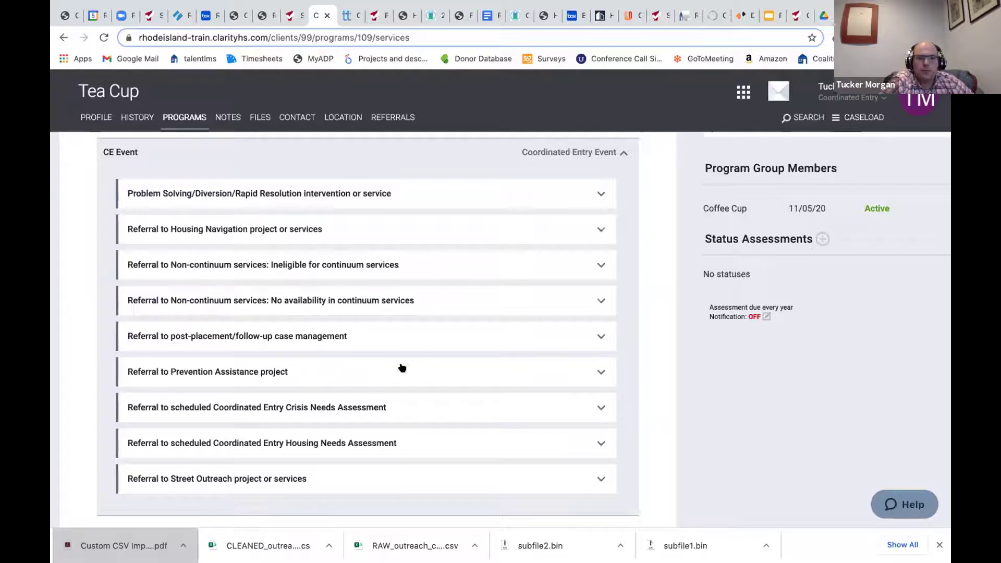
left_click(211, 371)
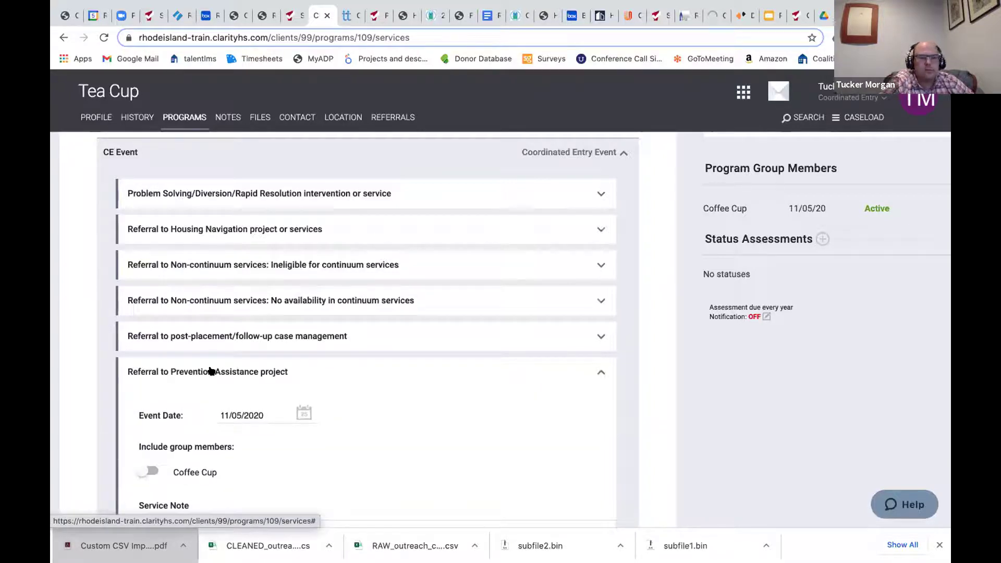
left_click(527, 371)
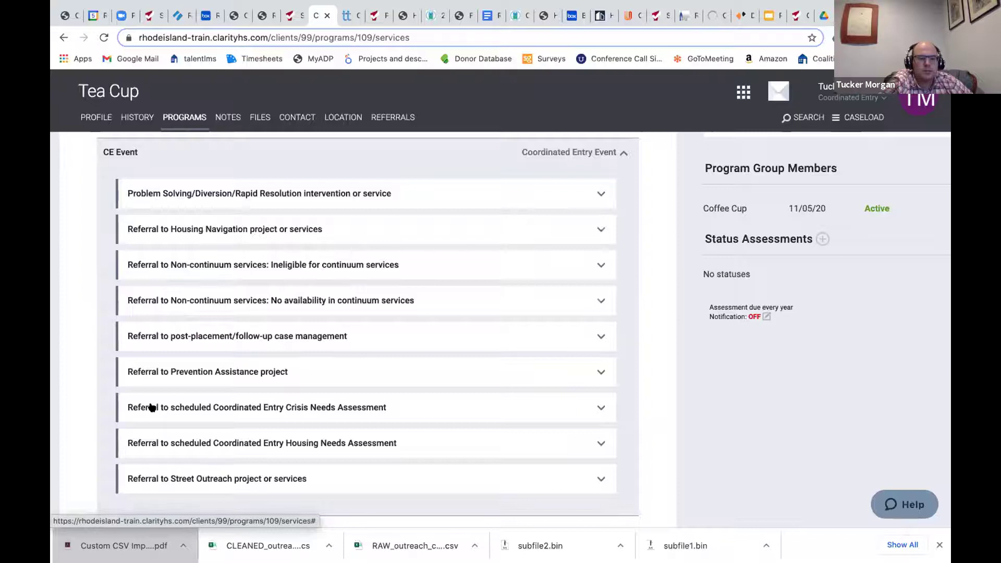
Step: Submit a Referral to scheduled Coordinated Entry Crisis Needs Assessment event that includes the other household member
left_click(320, 405)
scroll(319, 402, "down", 4)
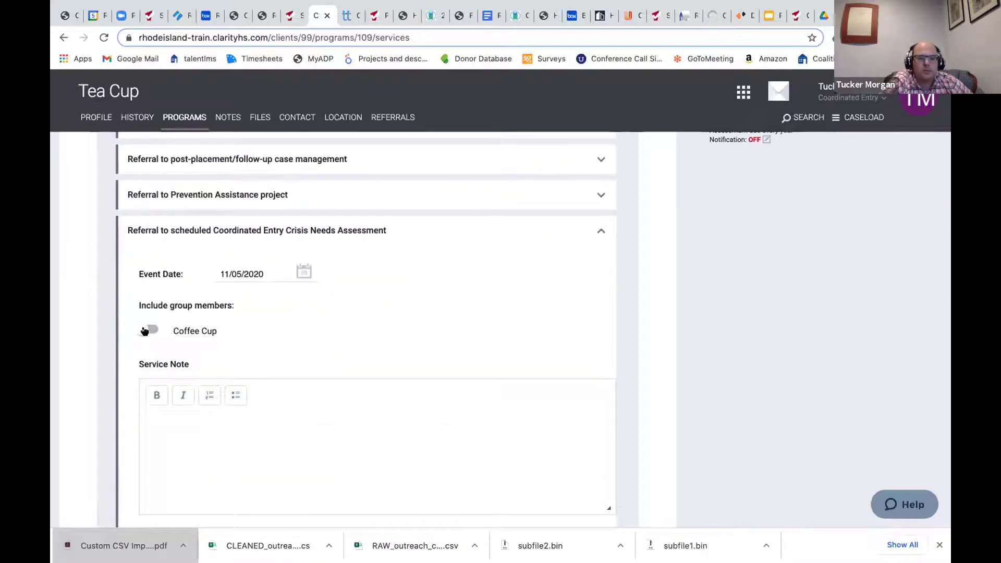
left_click(146, 330)
scroll(342, 349, "down", 1)
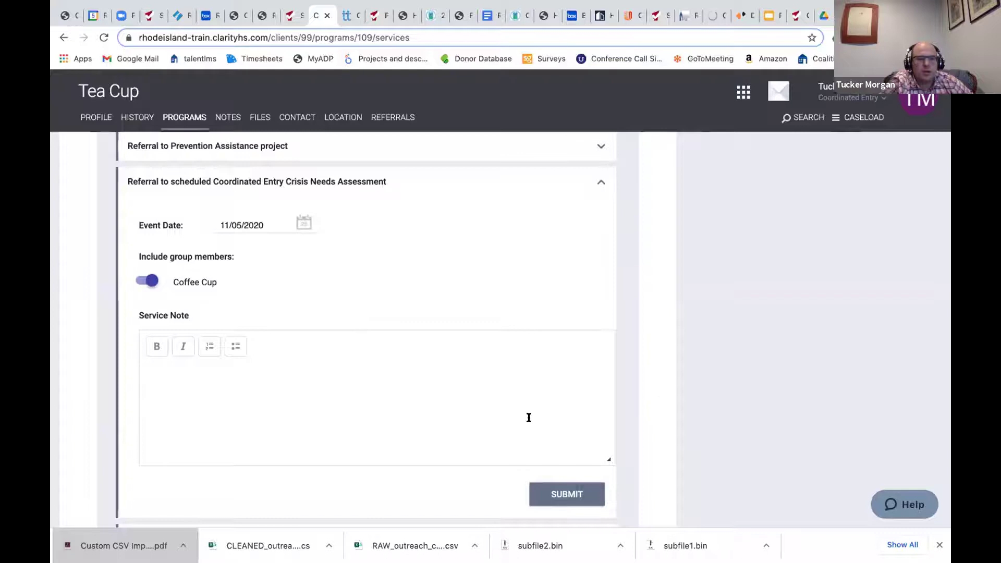
left_click(588, 491)
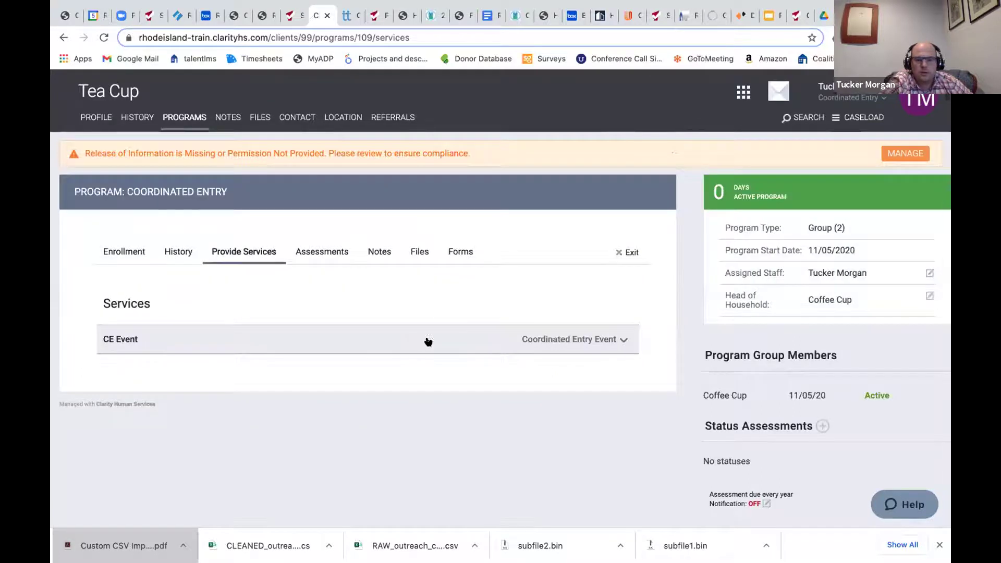
Step: Open the Problem Solving/Diversion/Rapid Resolution event under CE Event and answer Yes for client housed/re-housed in a safe alternative
left_click(528, 340)
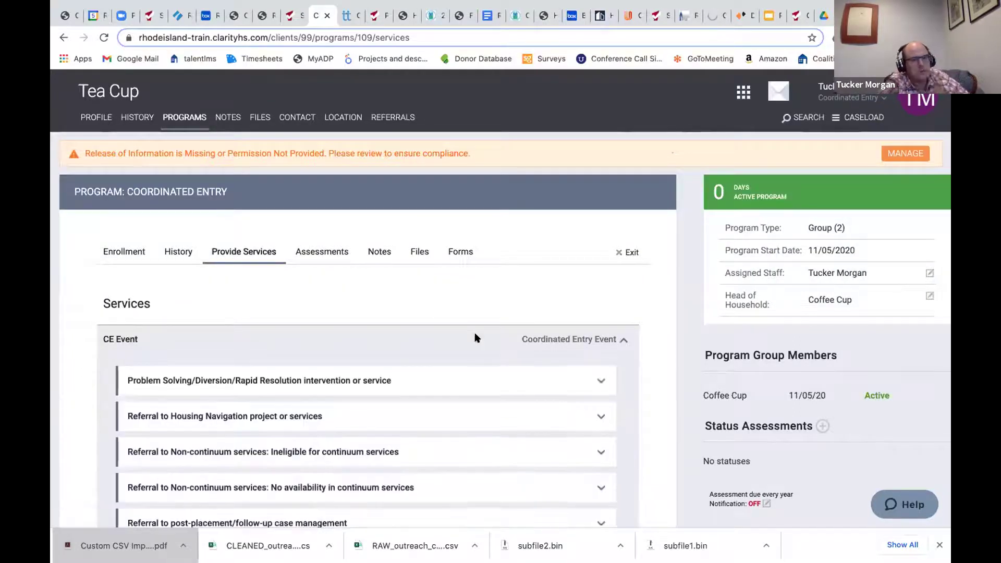
scroll(466, 336, "down", 1)
left_click(371, 336)
scroll(335, 306, "down", 1)
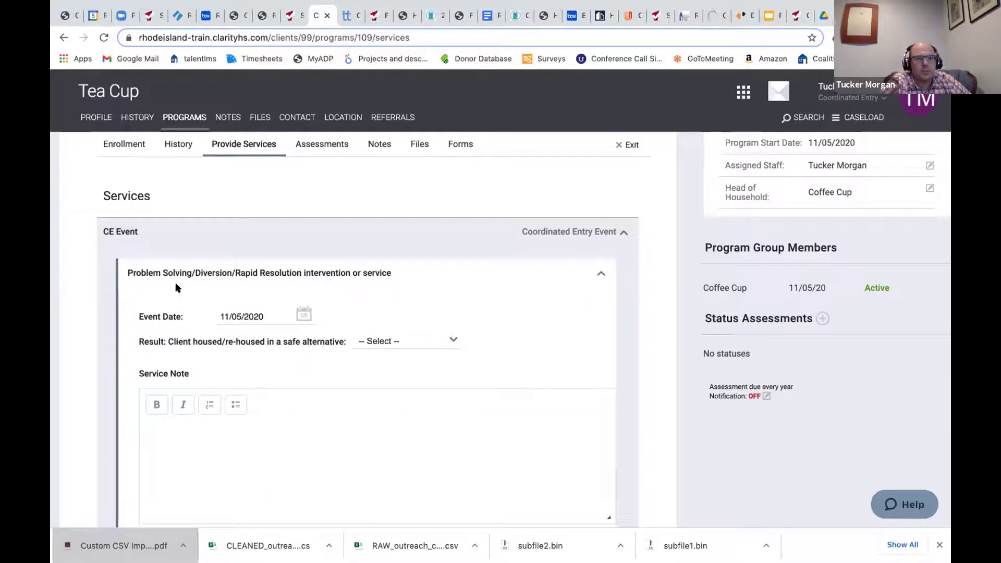
triple_click(148, 342)
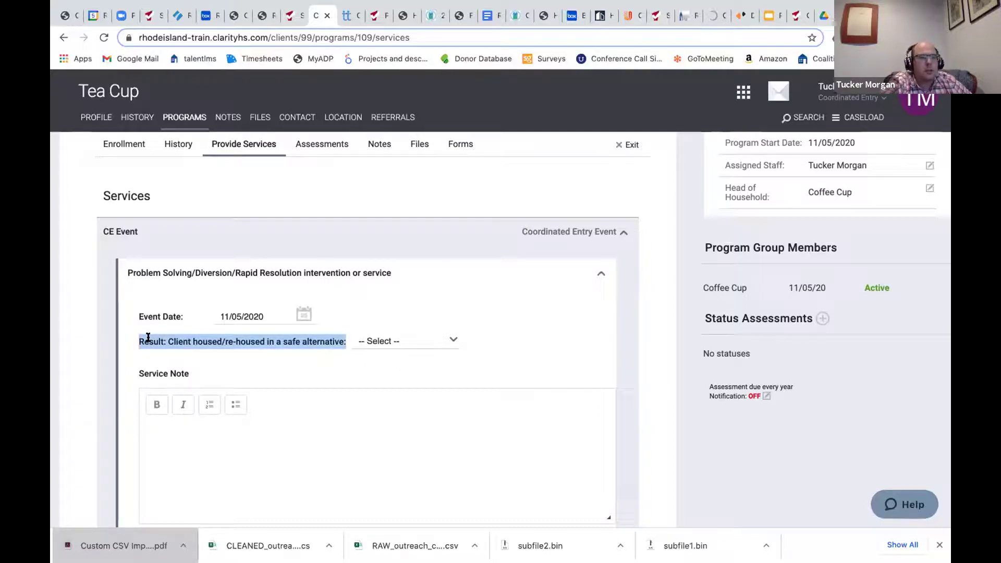
left_click(306, 340)
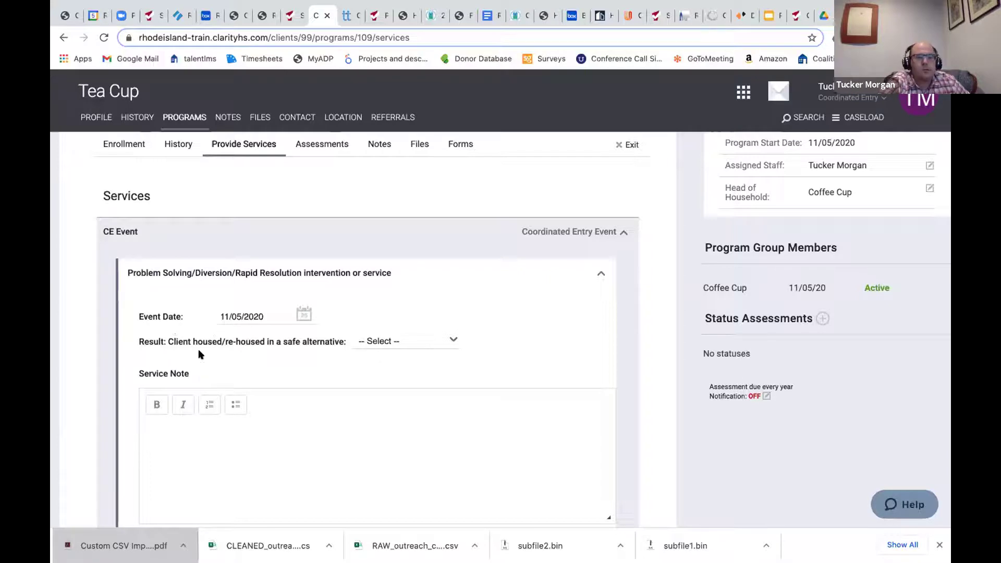
left_click(395, 341)
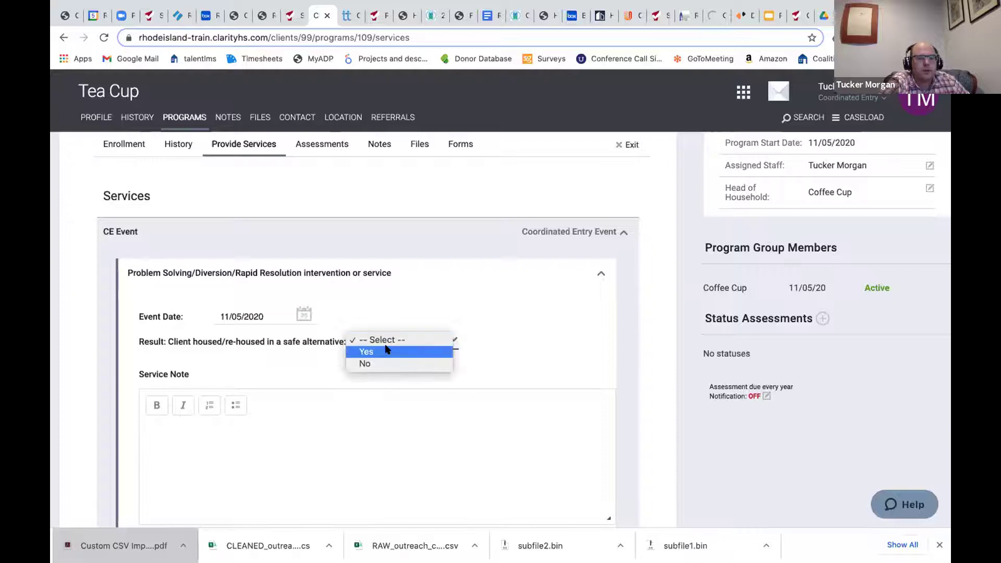
left_click(389, 351)
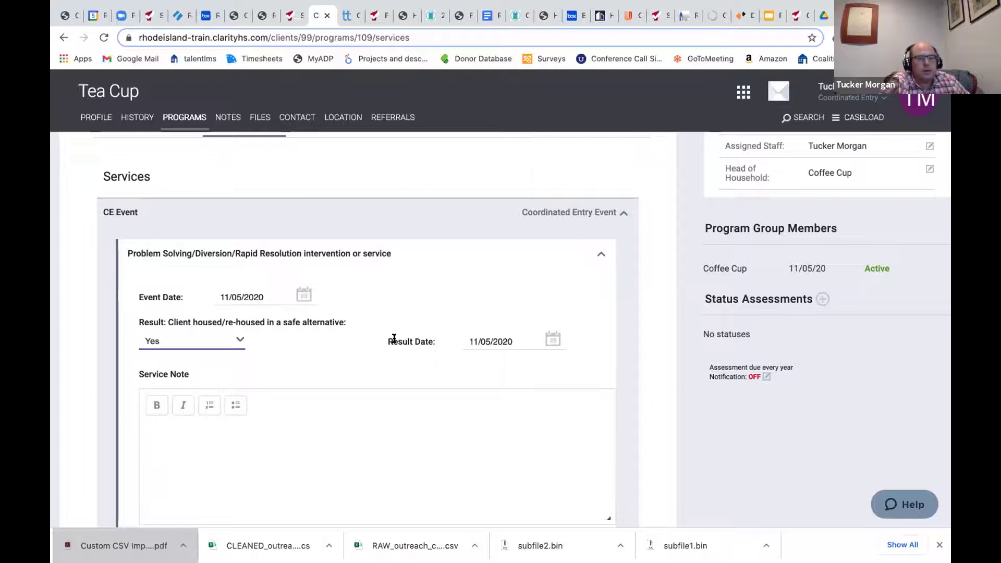
Step: Examine the result date and service note fields of the Problem Solving event, then collapse its form without submitting
scroll(391, 344, "down", 1)
left_click(339, 381)
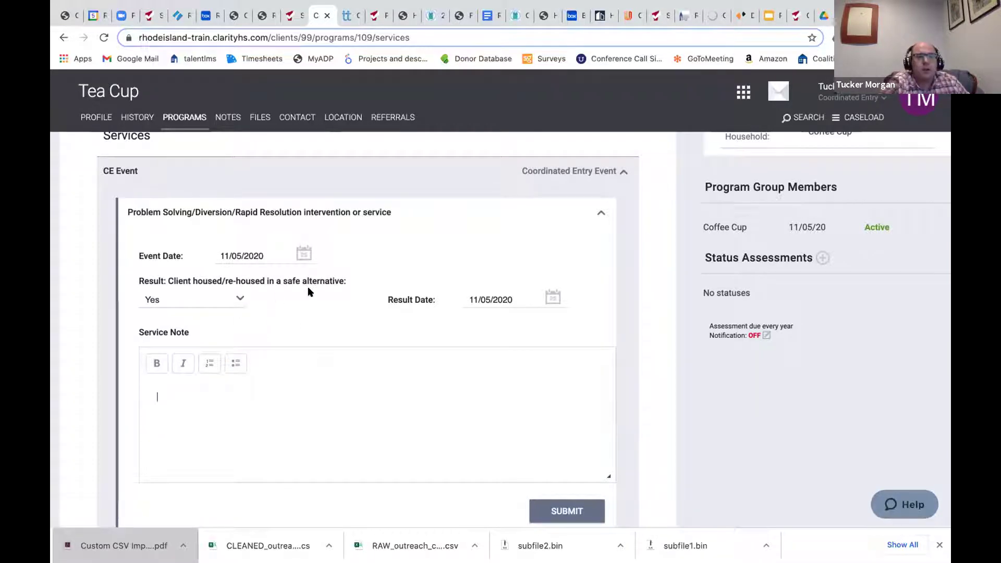
scroll(302, 319, "up", 1)
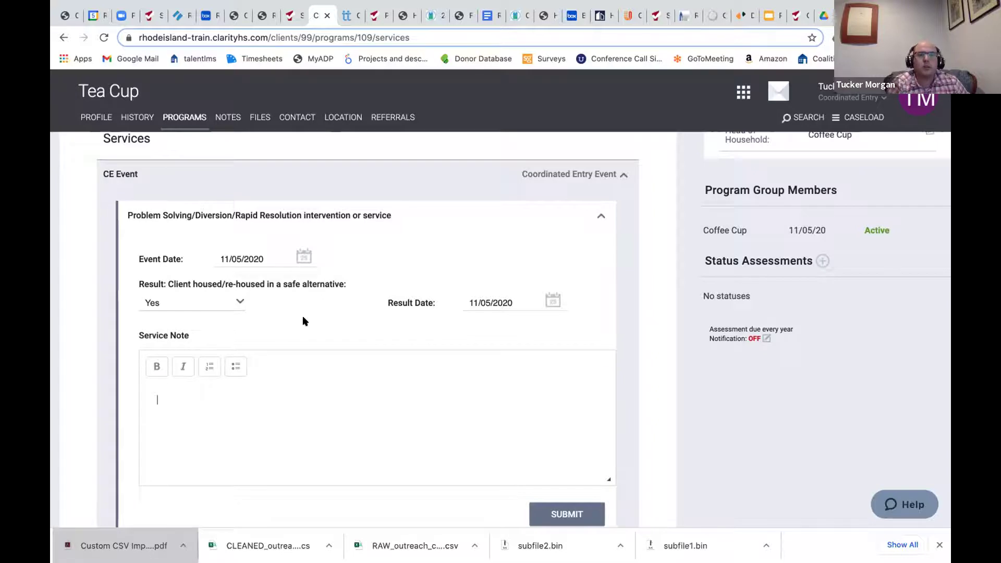
left_click(557, 178)
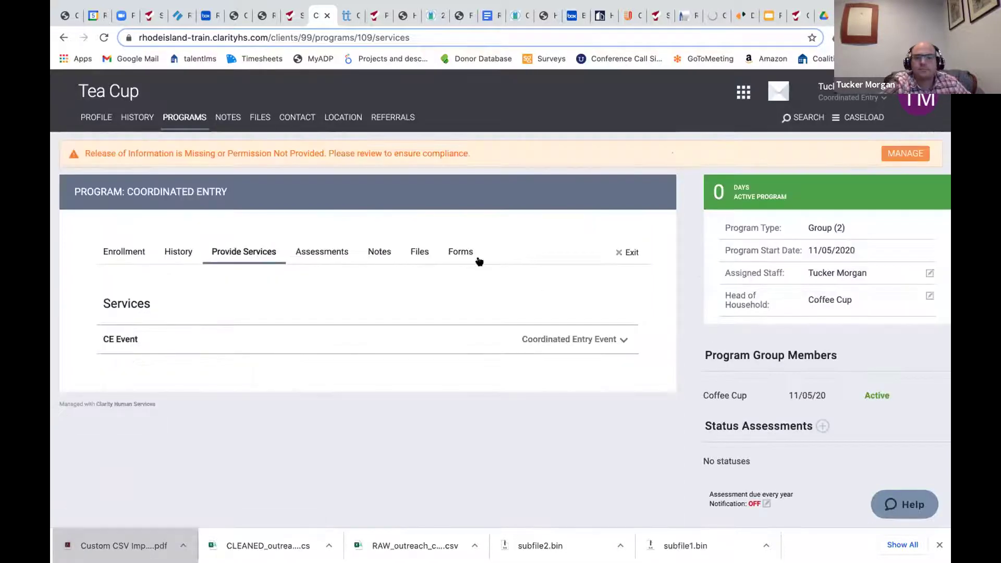
left_click(287, 340)
scroll(584, 215, "down", 3)
scroll(598, 152, "up", 1)
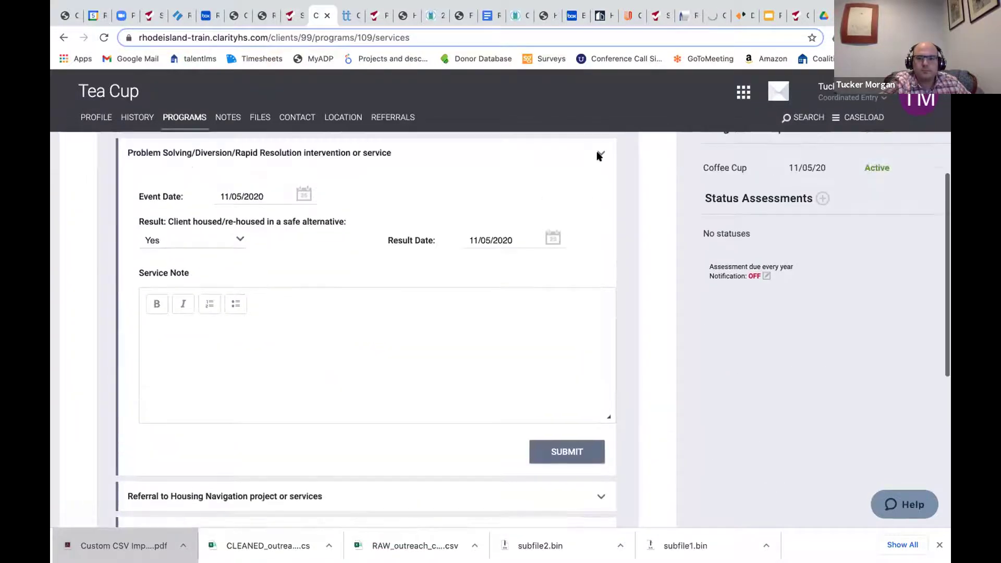
left_click(599, 146)
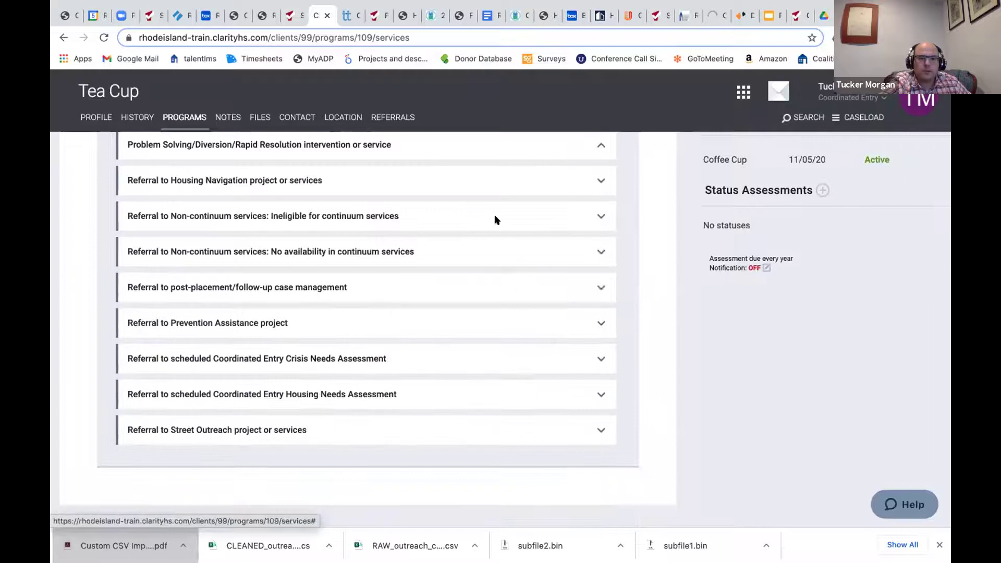
scroll(458, 228, "up", 2)
scroll(458, 228, "down", 1)
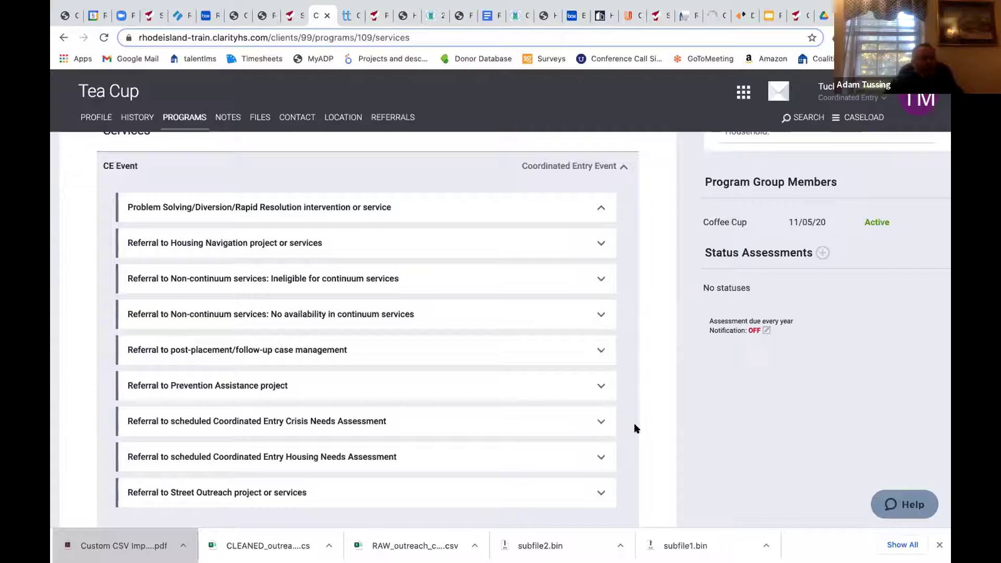
scroll(638, 422, "down", 1)
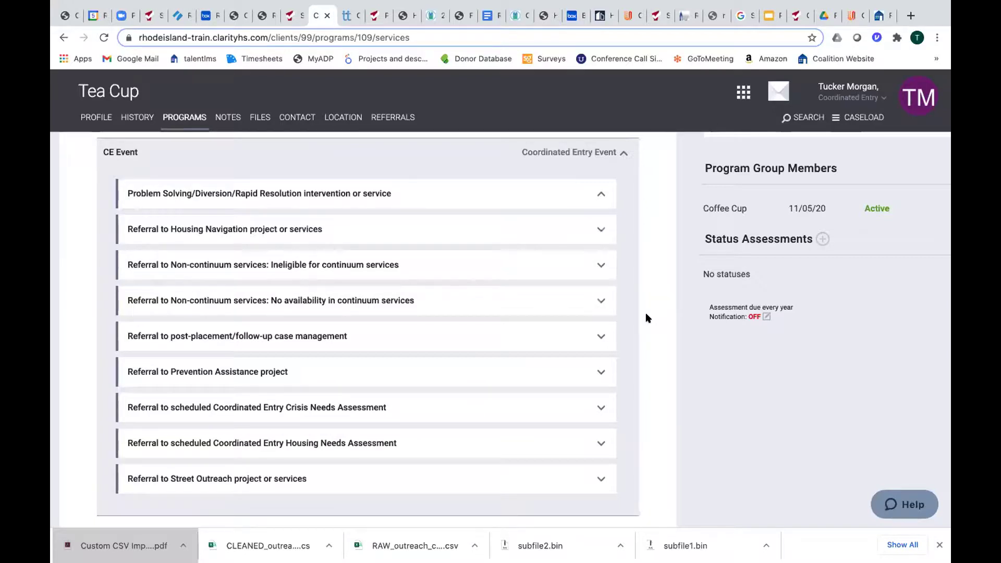
scroll(645, 316, "up", 1)
scroll(643, 313, "down", 1)
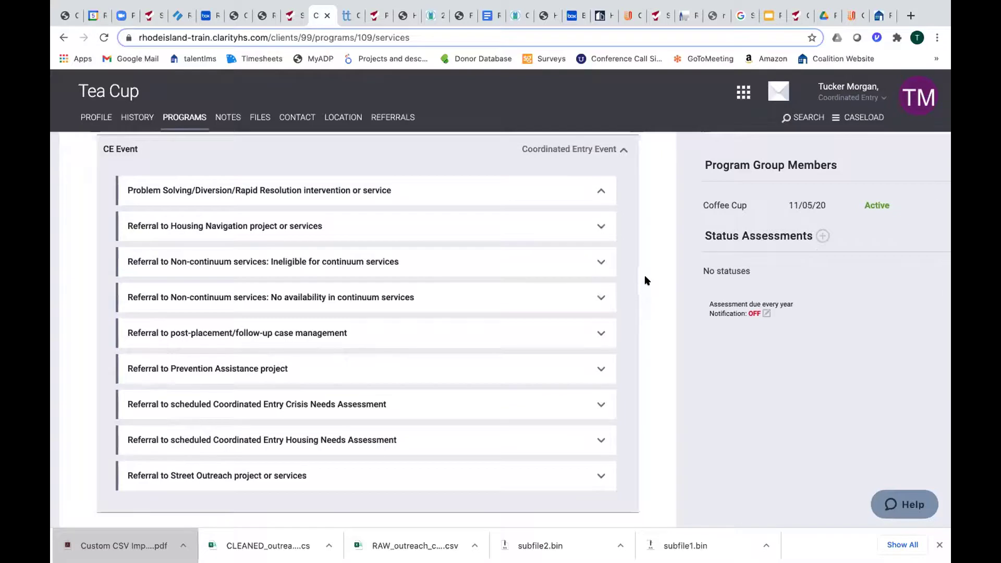
Step: Examine the form of the Referral to Non-continuum services: No availability in continuum services event and collapse it again
scroll(646, 285, "down", 1)
left_click(601, 292)
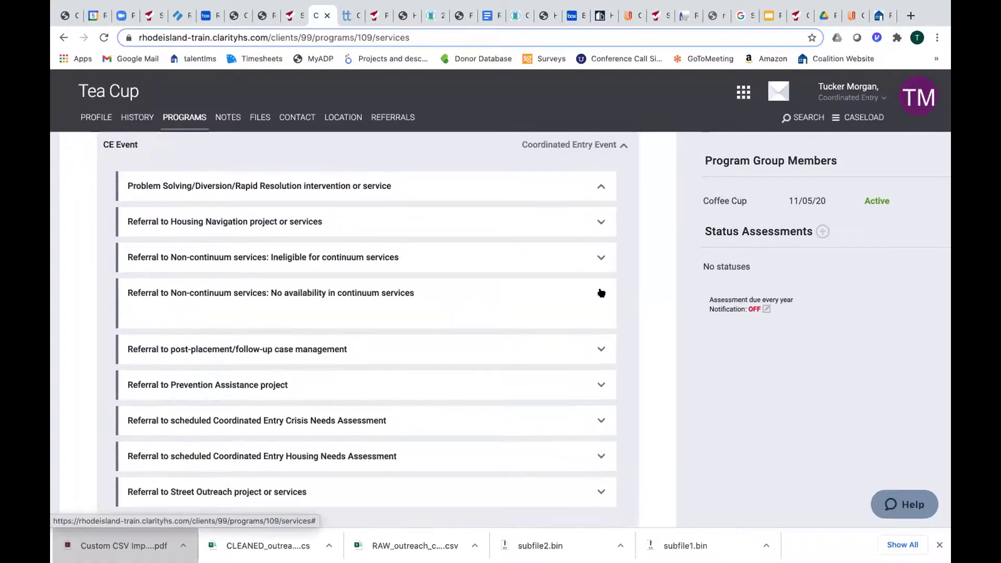
scroll(573, 320, "down", 2)
scroll(514, 326, "down", 4)
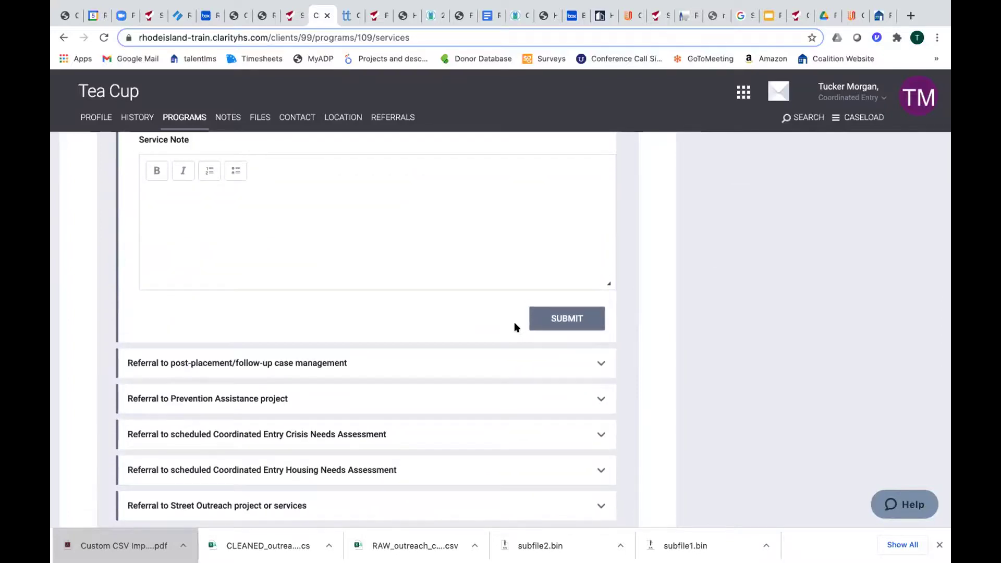
scroll(514, 326, "up", 3)
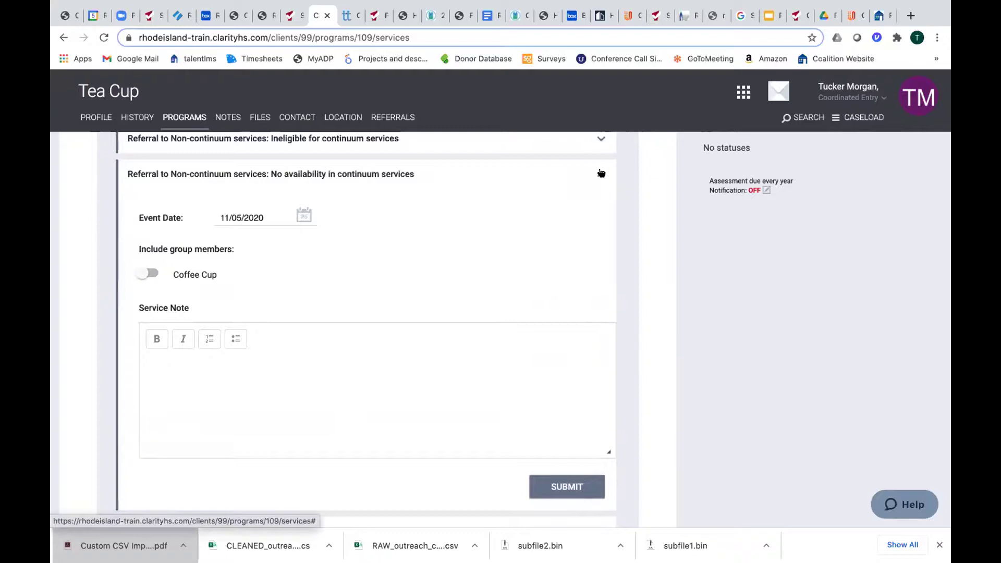
left_click(602, 173)
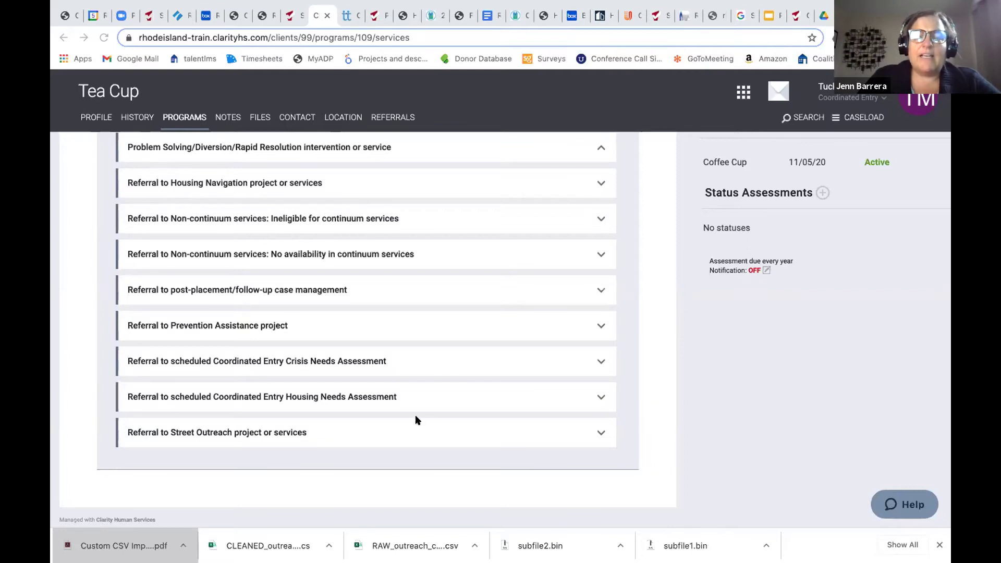
Step: Expand the Referral to Non-continuum services: Ineligible for continuum services event briefly, then return to the collapsed list of event types
scroll(381, 429, "up", 1)
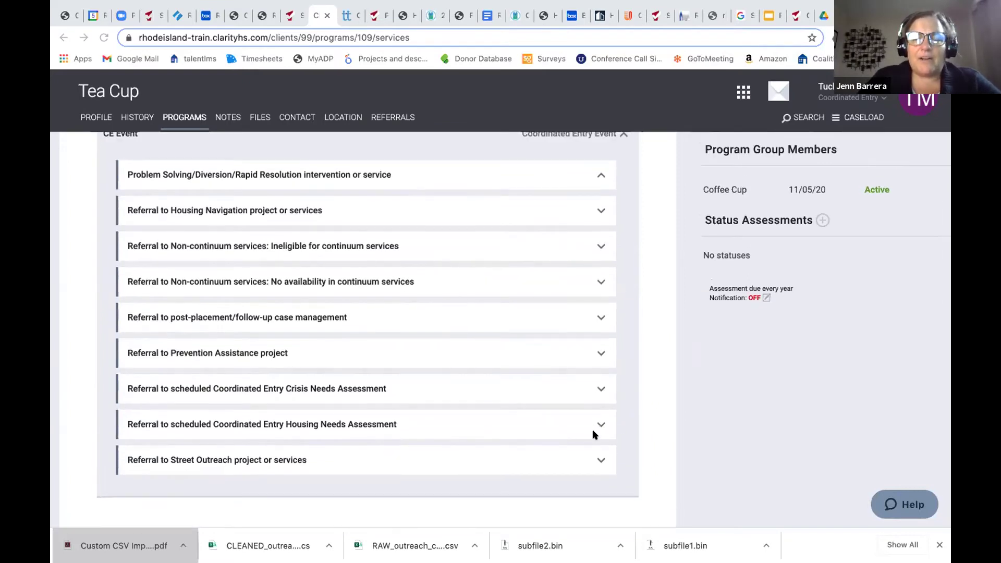
left_click(600, 247)
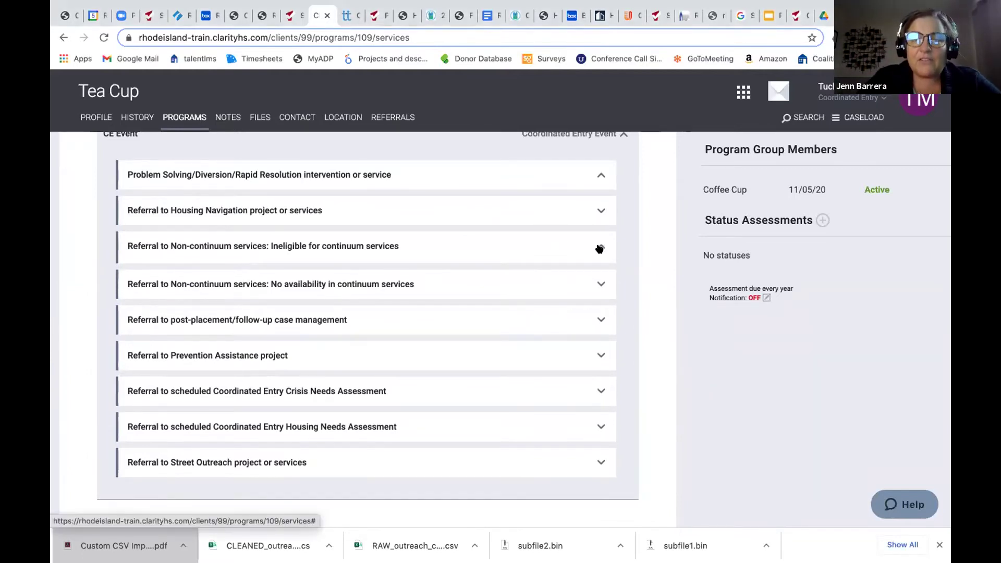
left_click(601, 247)
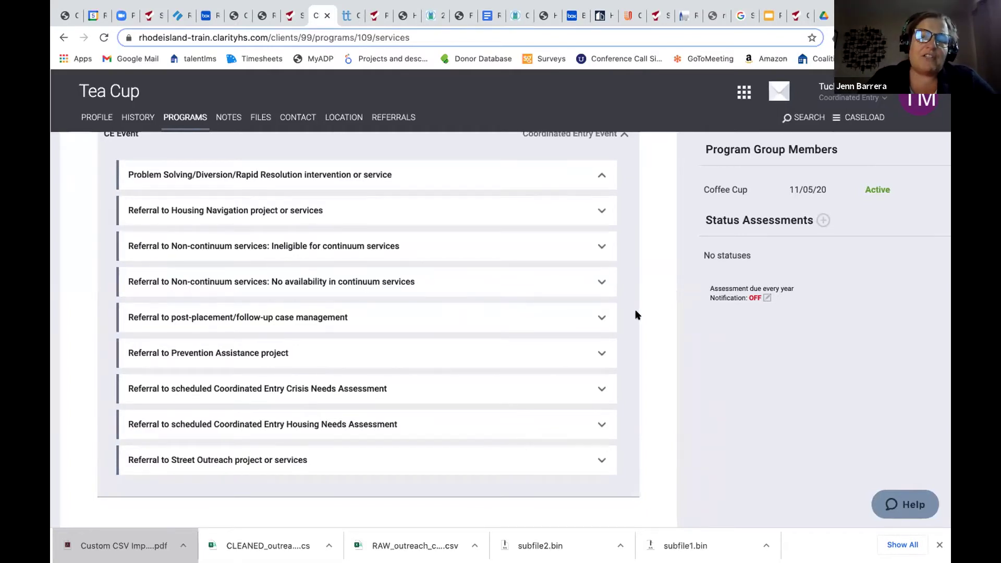
scroll(636, 315, "down", 1)
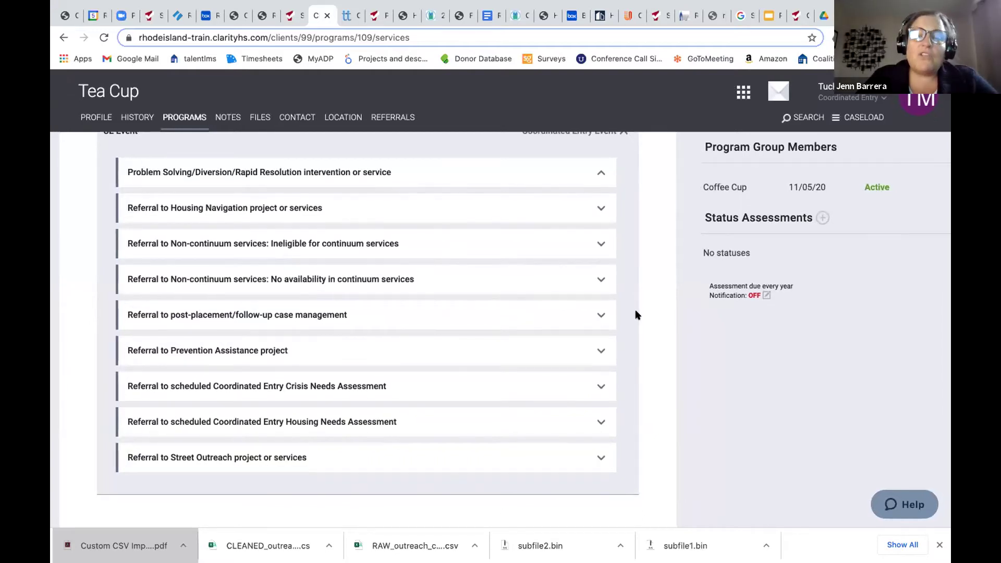